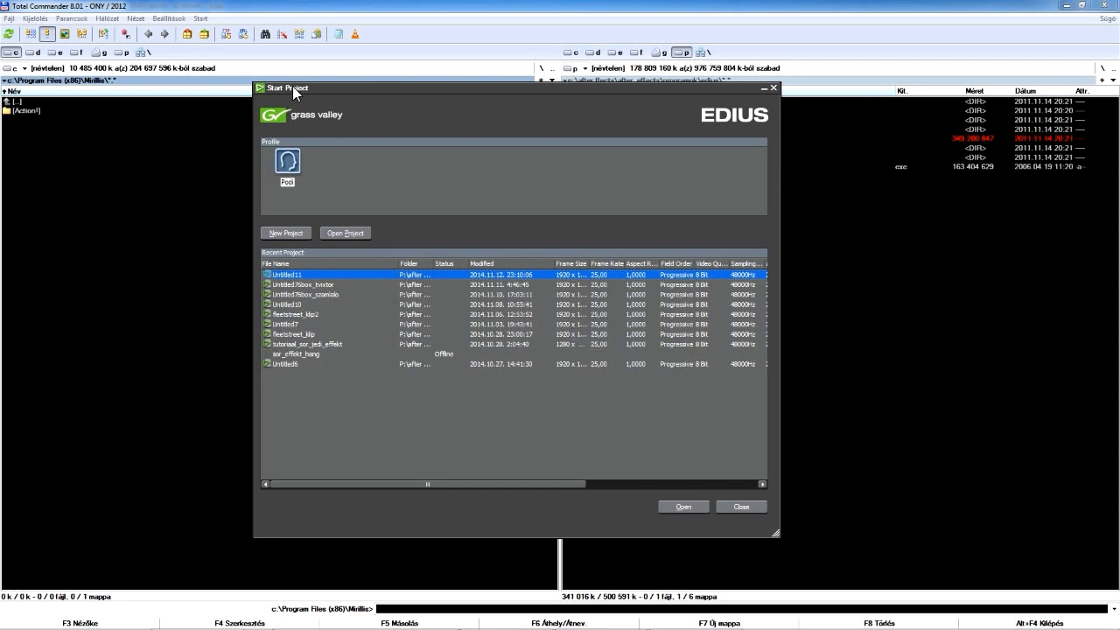
- Start a new project and set its name to podibemutato
{"action": "left_click_drag", "start_coordinate": [294, 87], "coordinate": [220, 107]}
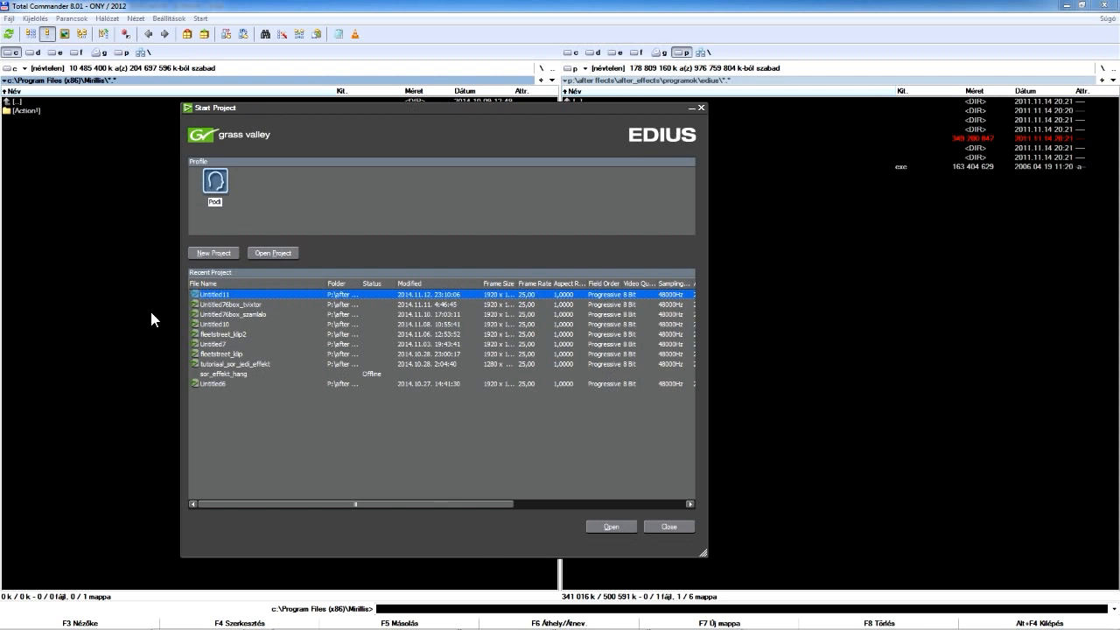
{"action": "left_click", "coordinate": [212, 252]}
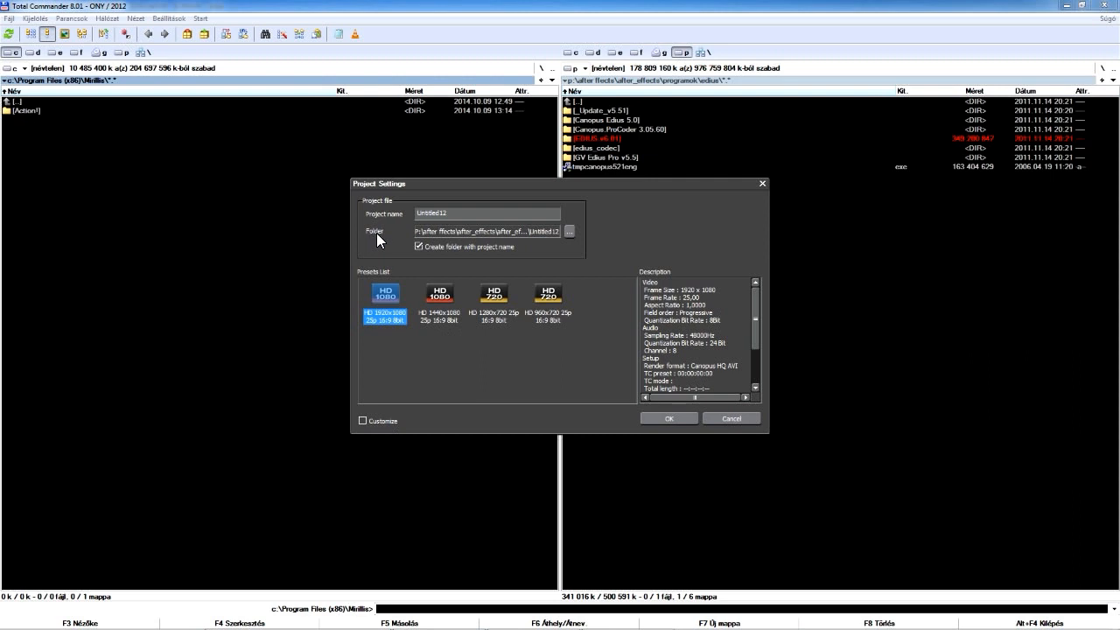
{"action": "left_click", "coordinate": [570, 231]}
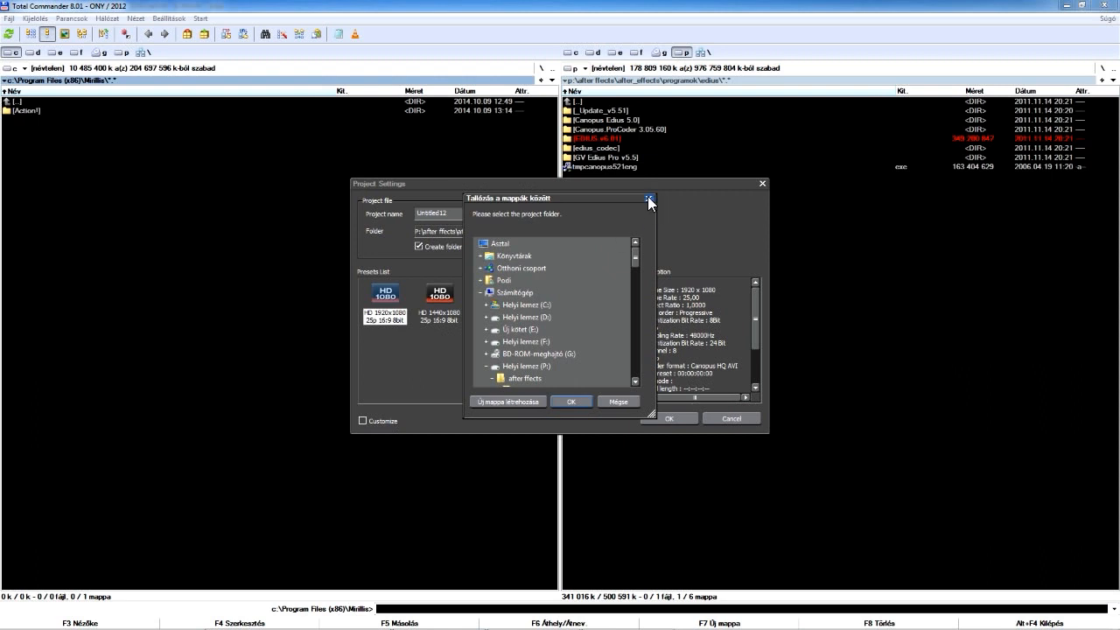
{"action": "left_click", "coordinate": [647, 197]}
{"action": "left_click_drag", "start_coordinate": [455, 213], "coordinate": [406, 215]}
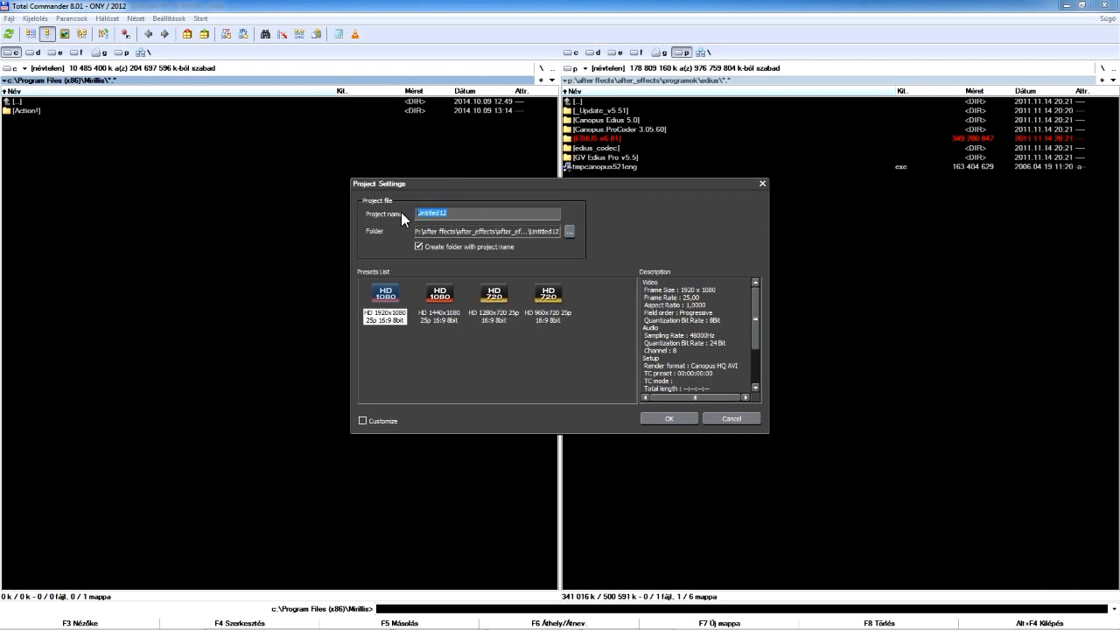
{"action": "type", "text": "podibemutato"}
- Choose the HD 1920x1080 25p 16:9 8bit preset without customization and create the project
{"action": "left_click", "coordinate": [435, 299]}
{"action": "left_click", "coordinate": [501, 299]}
{"action": "left_click", "coordinate": [557, 298]}
{"action": "left_click", "coordinate": [486, 300]}
{"action": "left_click", "coordinate": [407, 299]}
{"action": "left_click", "coordinate": [377, 302]}
{"action": "left_click", "coordinate": [362, 420]}
{"action": "left_click", "coordinate": [361, 421]}
{"action": "left_click", "coordinate": [390, 306]}
{"action": "left_click", "coordinate": [667, 418]}
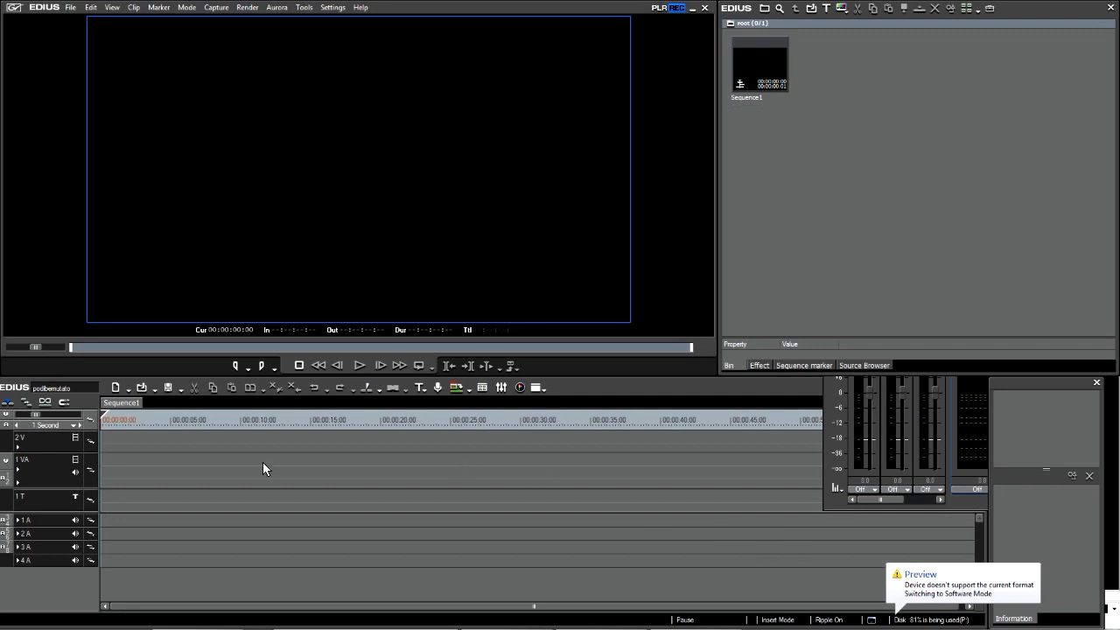
- Shrink the preview window slightly in height and width, and move the Audio Mixer so it overlaps the bin and timeline
{"action": "mouse_move", "coordinate": [291, 379]}
{"action": "left_mouse_down"}
{"action": "mouse_move", "coordinate": [289, 355]}
{"action": "mouse_move", "coordinate": [286, 365]}
{"action": "left_mouse_up"}
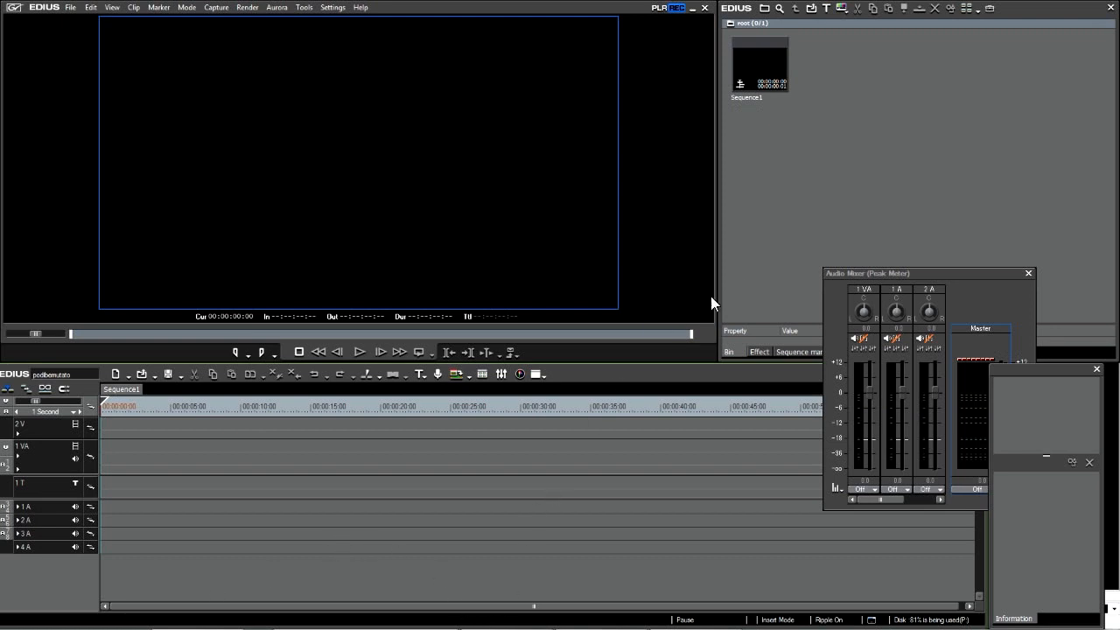
{"action": "left_click", "coordinate": [743, 255]}
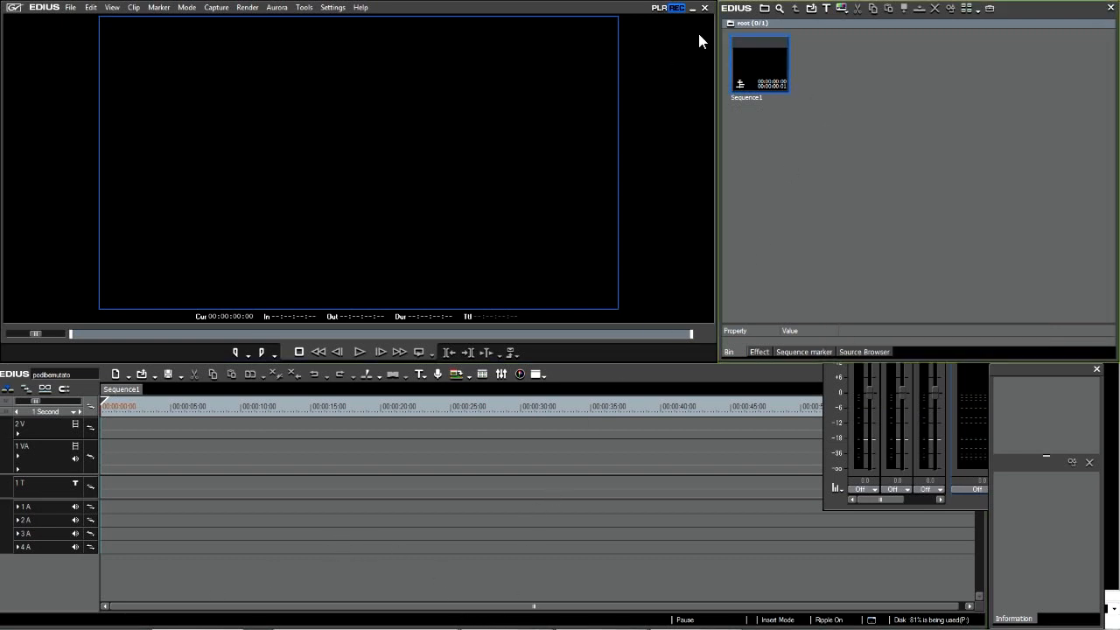
{"action": "left_click_drag", "start_coordinate": [713, 155], "coordinate": [709, 156]}
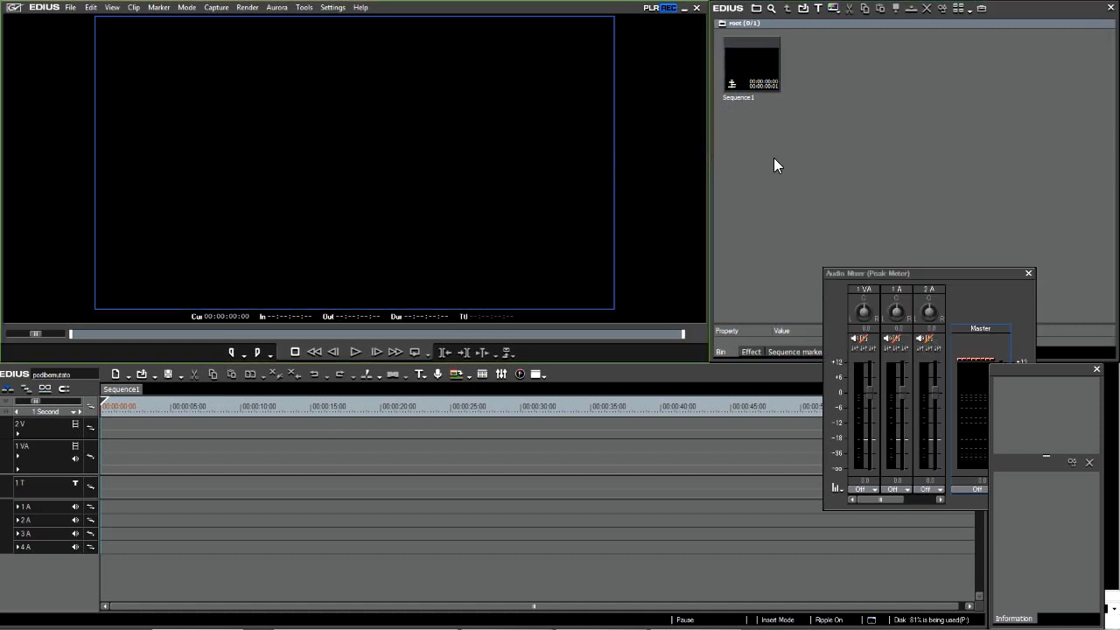
{"action": "left_click_drag", "start_coordinate": [883, 266], "coordinate": [825, 187]}
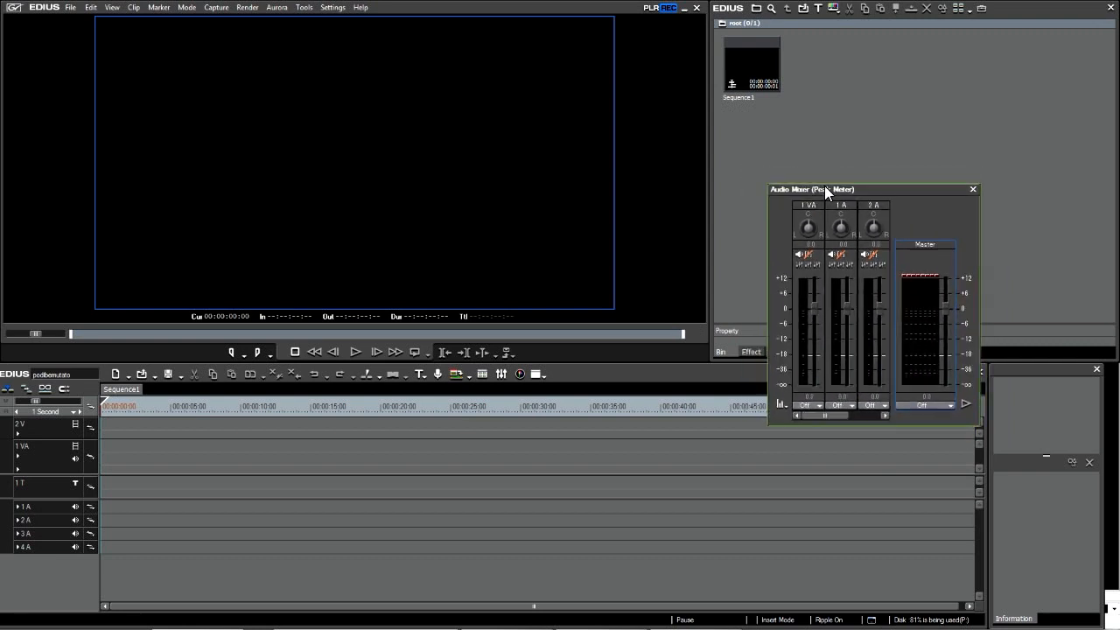
{"action": "left_click", "coordinate": [369, 566]}
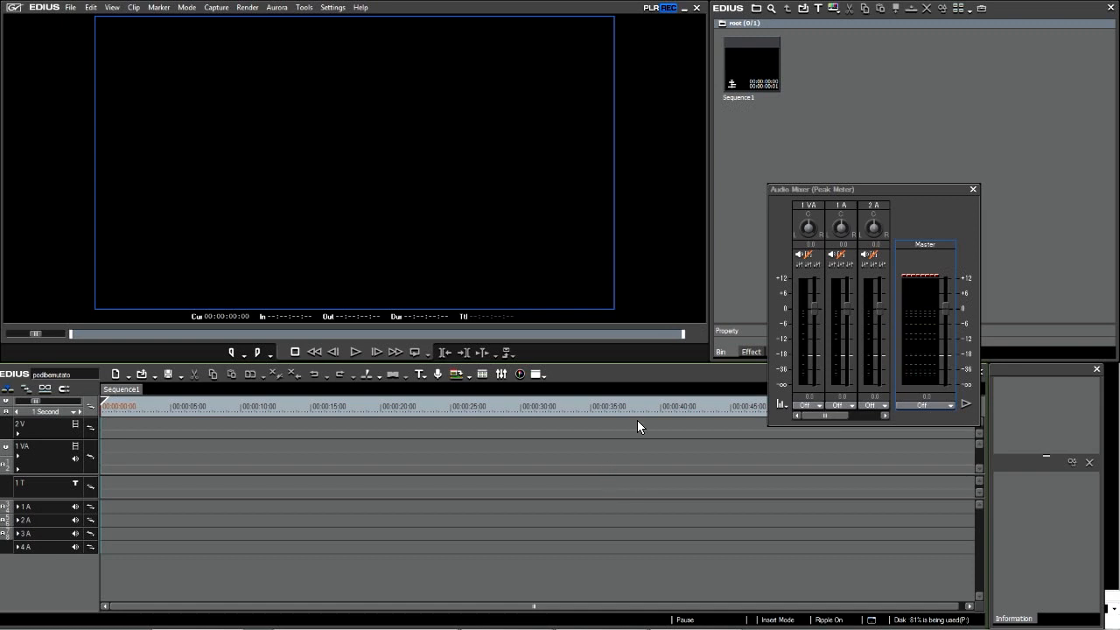
{"action": "left_click_drag", "start_coordinate": [807, 189], "coordinate": [793, 231]}
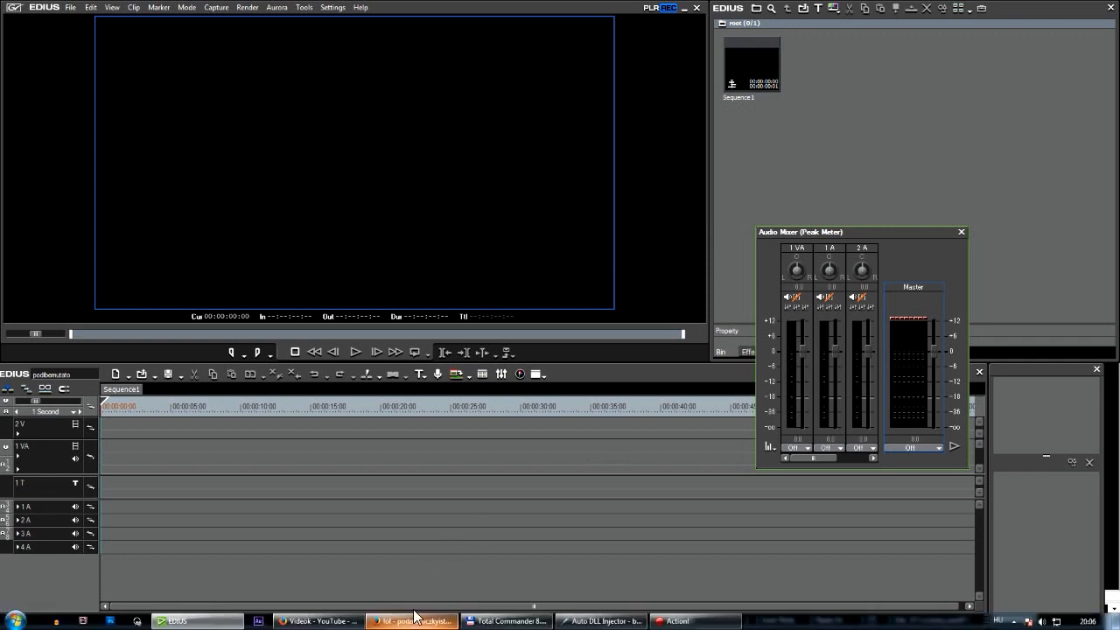
- Switch to Total Commander to look at the EDIUS v6.01 folder, and return to EDIUS
{"action": "left_click", "coordinate": [495, 621]}
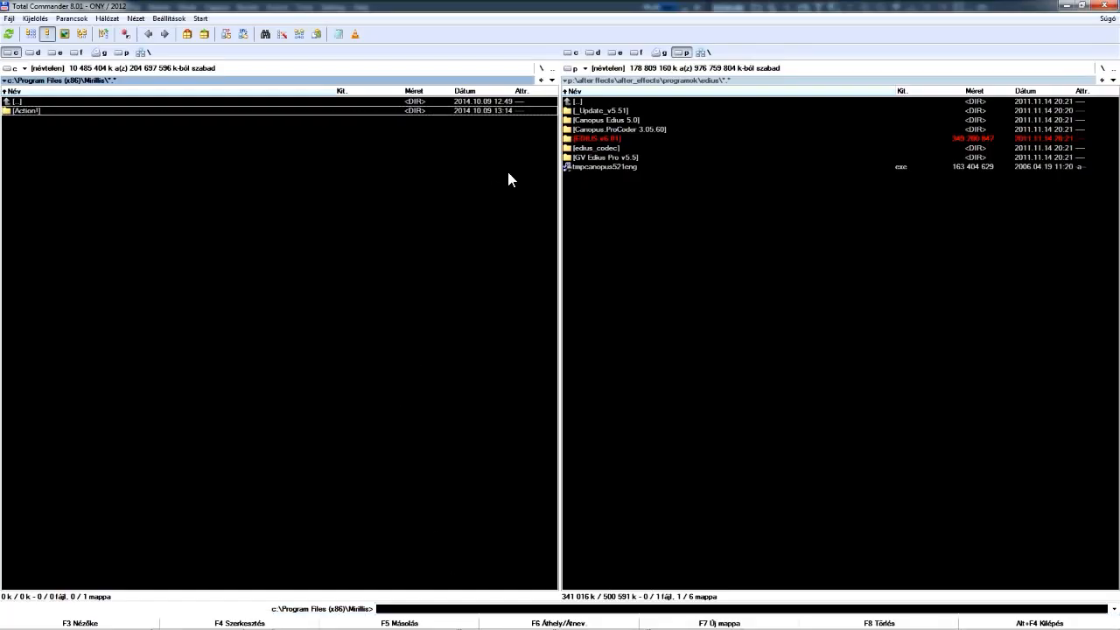
{"action": "left_click", "coordinate": [588, 136]}
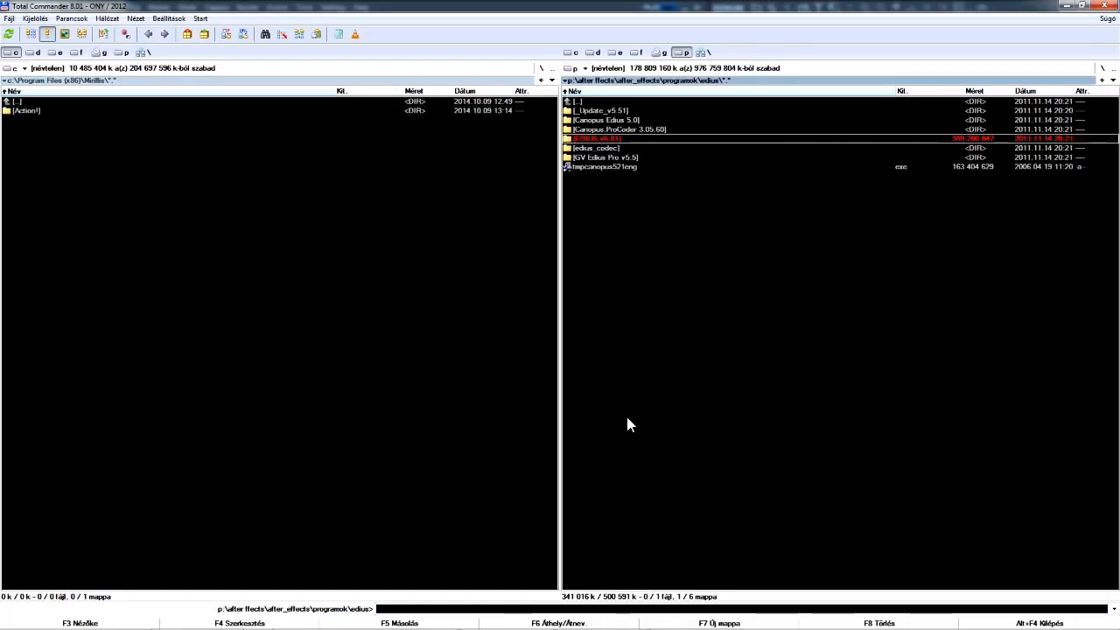
{"action": "mouse_move", "coordinate": [427, 622]}
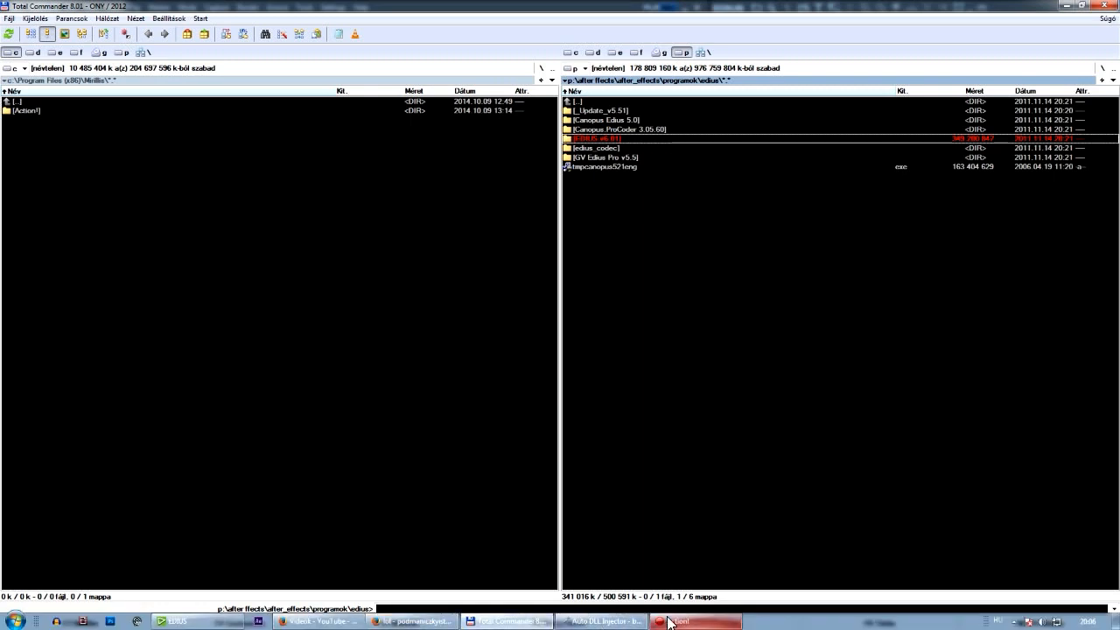
{"action": "left_click", "coordinate": [197, 620]}
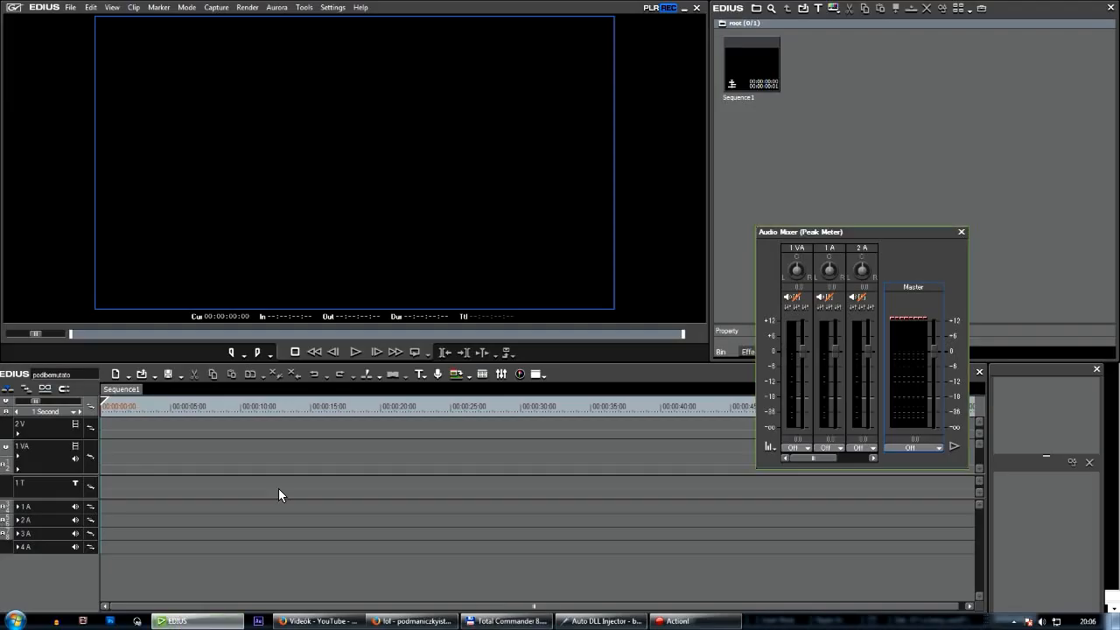
{"action": "left_click", "coordinate": [809, 164]}
{"action": "left_click", "coordinate": [761, 390]}
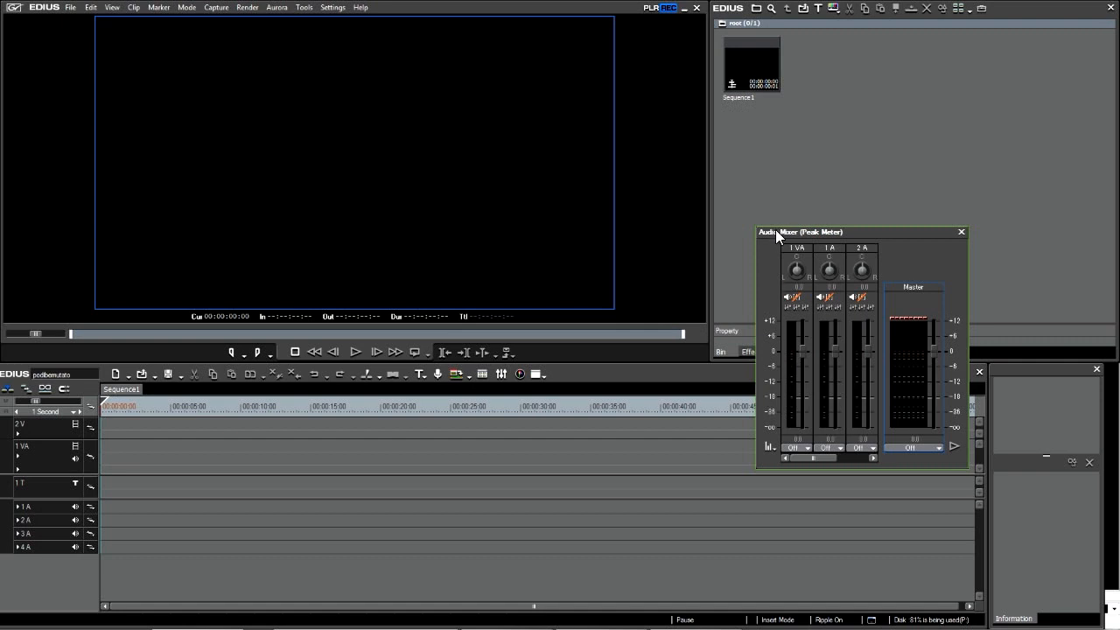
{"action": "left_click", "coordinate": [724, 189]}
{"action": "left_click", "coordinate": [767, 386]}
{"action": "left_click", "coordinate": [730, 217]}
{"action": "left_click", "coordinate": [765, 383]}
{"action": "left_click_drag", "start_coordinate": [794, 233], "coordinate": [762, 254]}
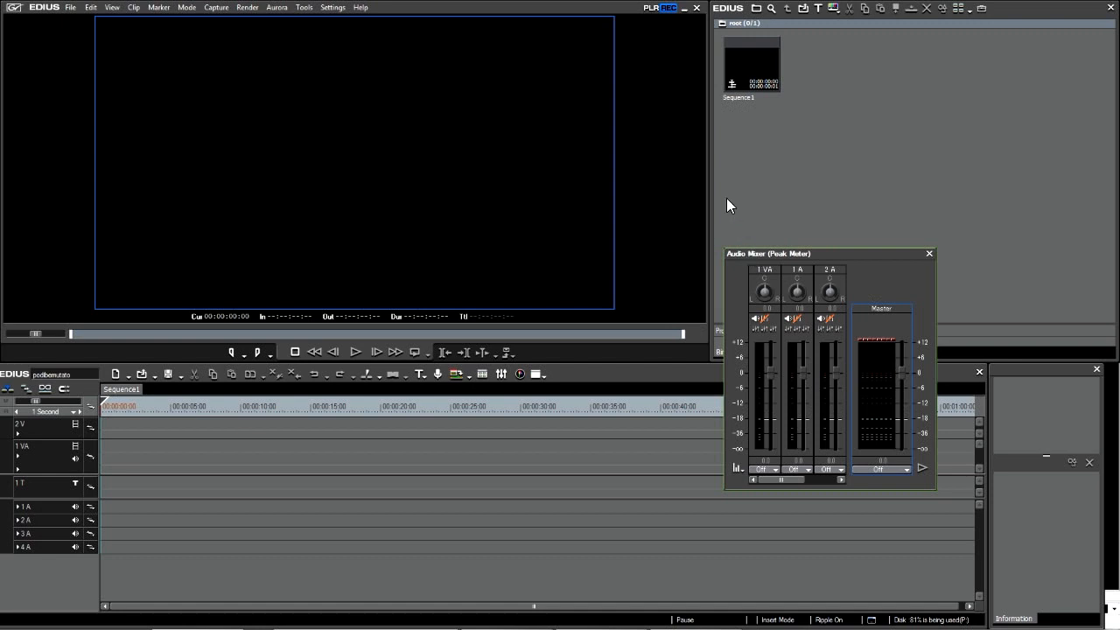
{"action": "left_click", "coordinate": [70, 9]}
{"action": "left_click", "coordinate": [369, 77]}
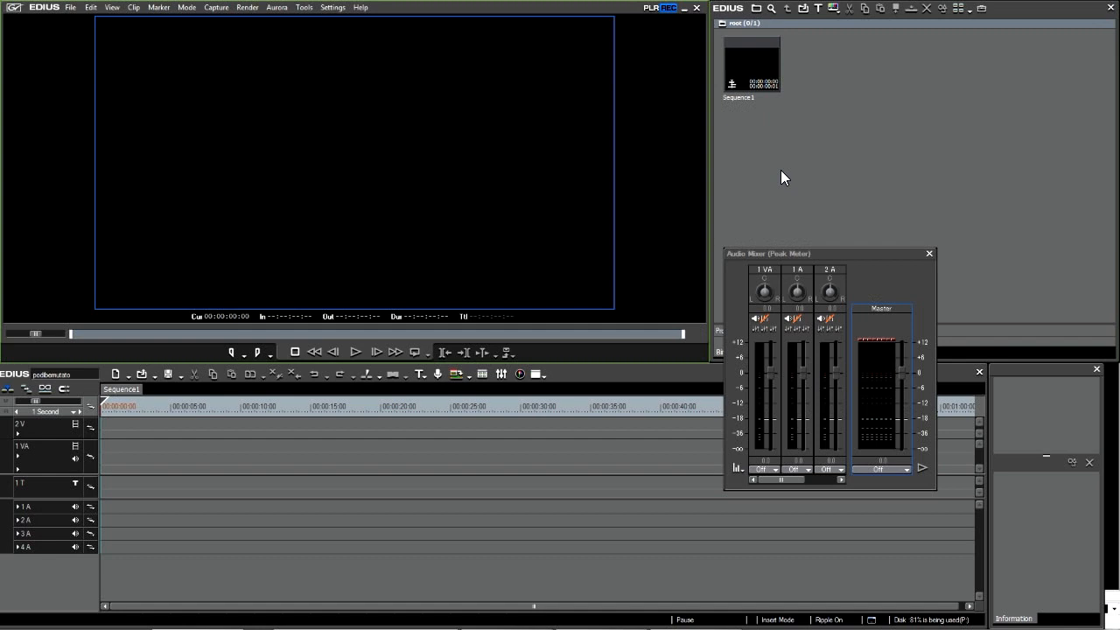
- Move the Audio Mixer fully over the bin window, bring the bin to the front and hide the mixer
{"action": "left_click_drag", "start_coordinate": [789, 256], "coordinate": [886, 98]}
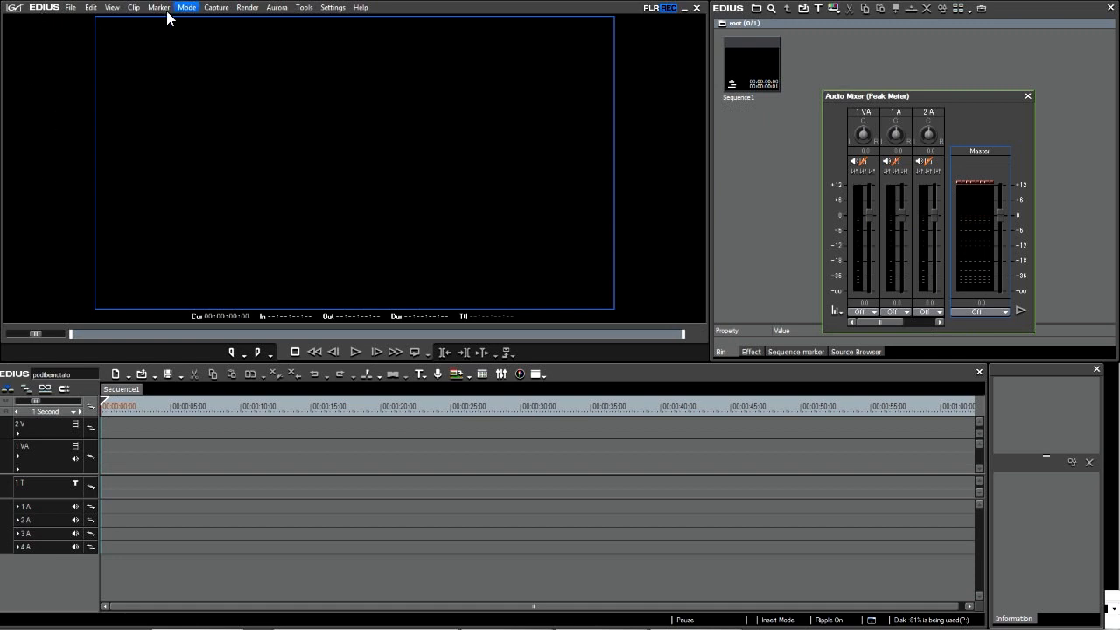
{"action": "left_click", "coordinate": [723, 350]}
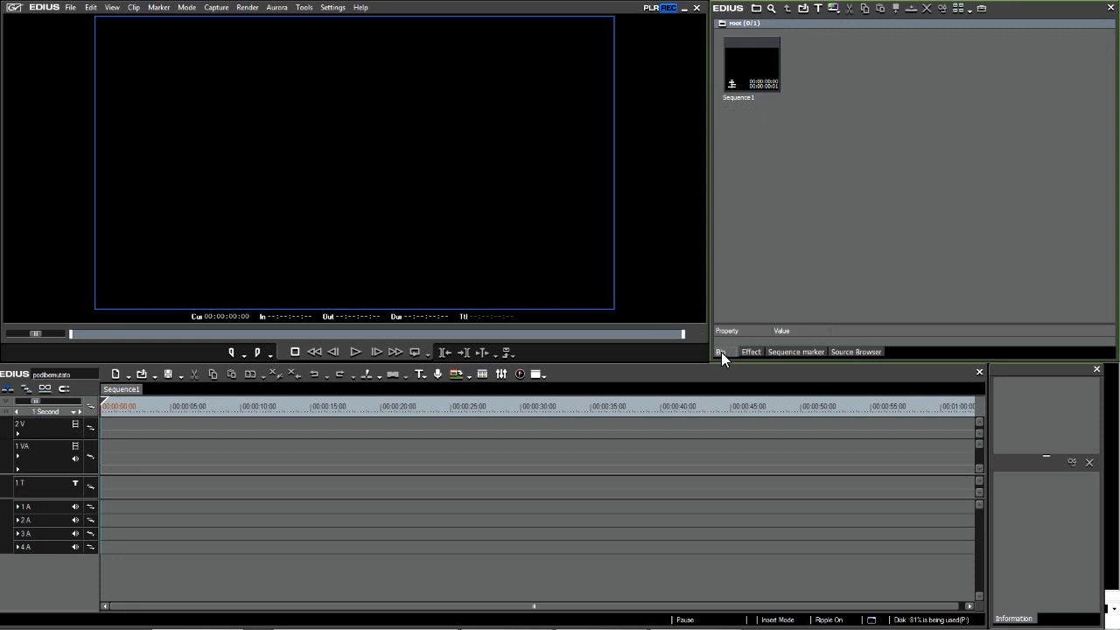
{"action": "left_click", "coordinate": [499, 375]}
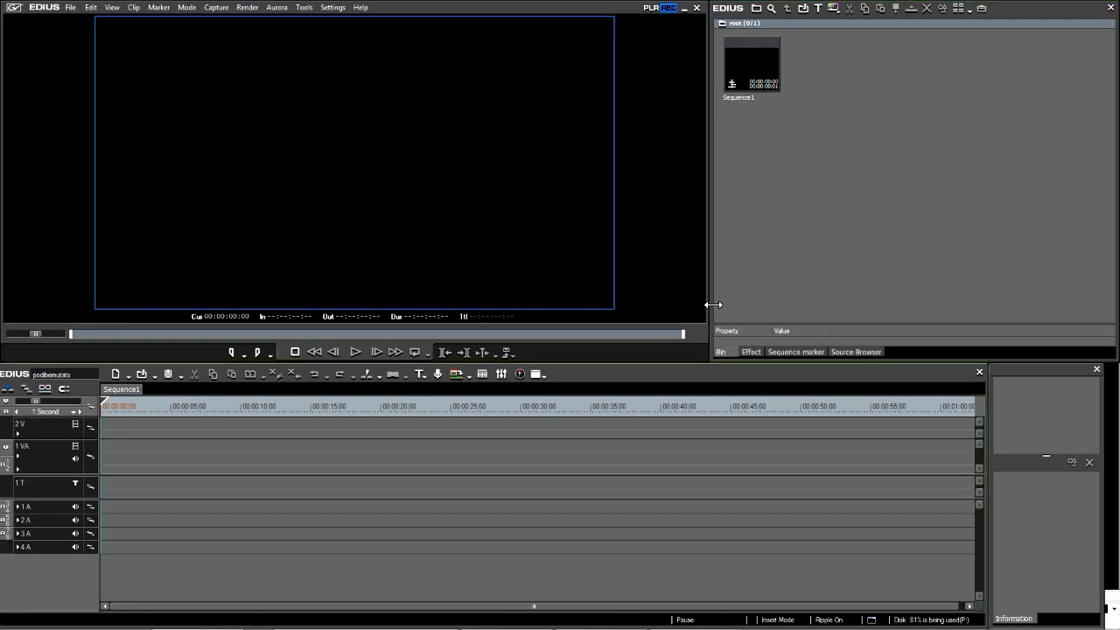
- Add the video clip MVI_8540 to the bin next to Sequence1
{"action": "left_click", "coordinate": [721, 349]}
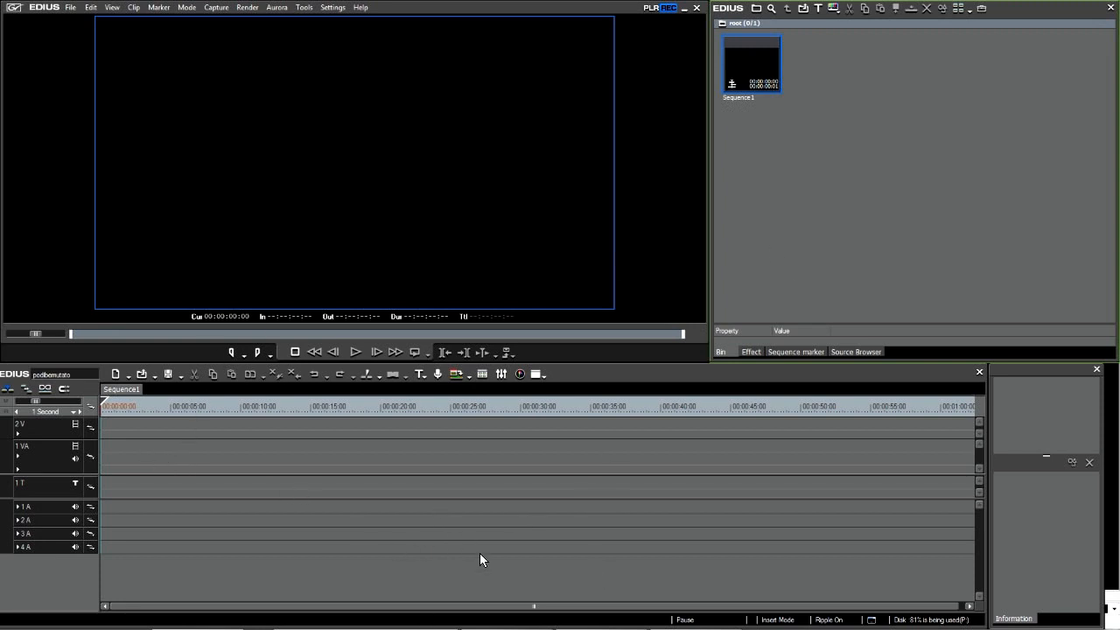
{"action": "left_click_drag", "start_coordinate": [759, 183], "coordinate": [812, 69]}
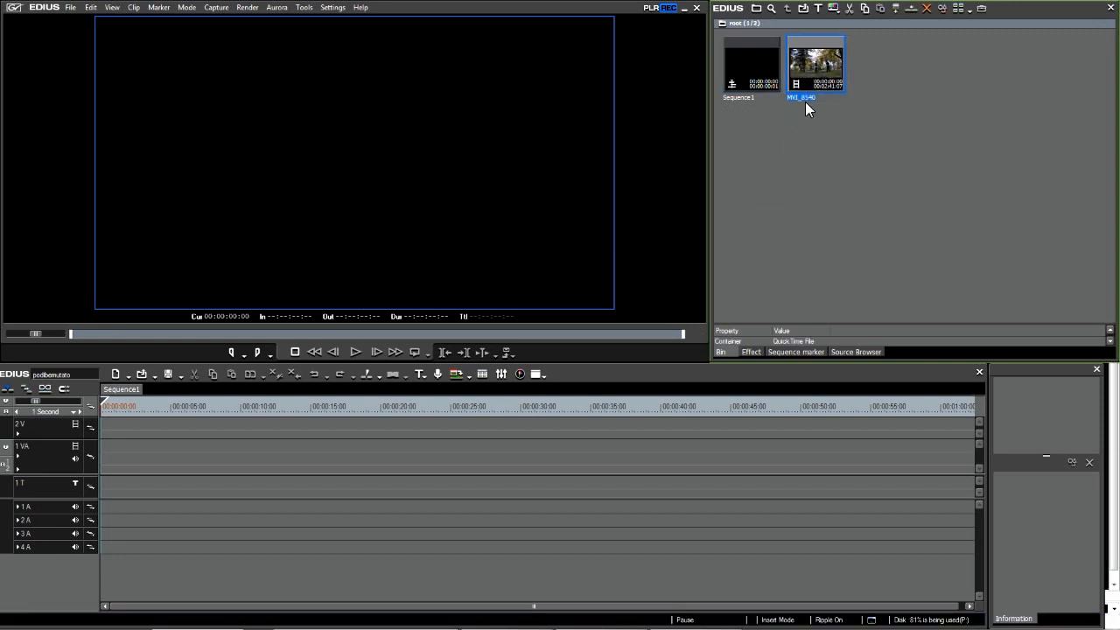
{"action": "left_click", "coordinate": [793, 213]}
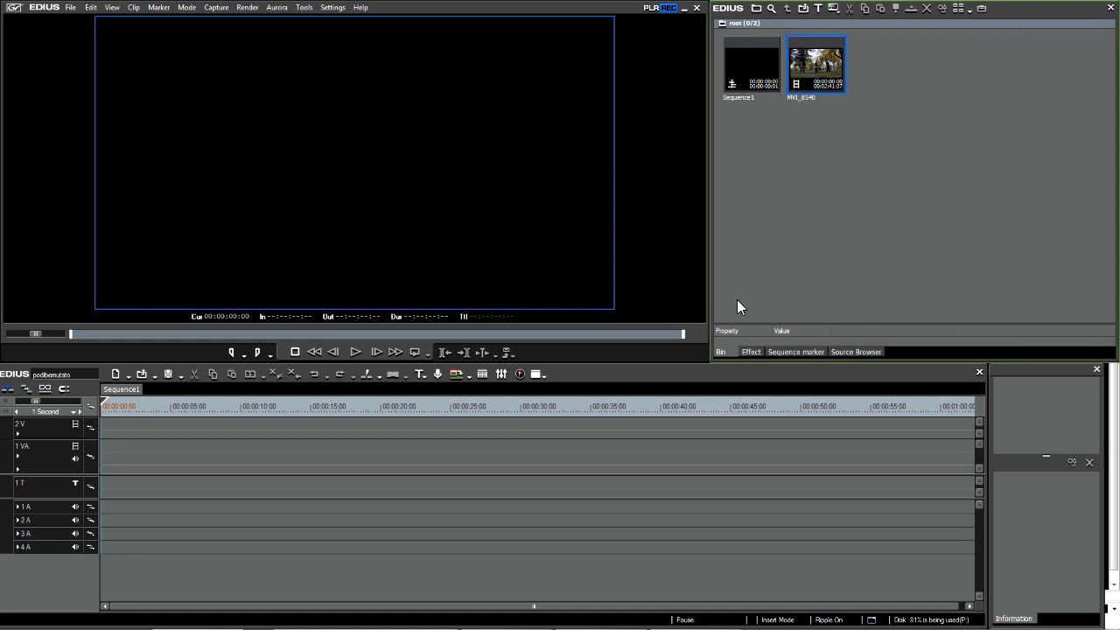
- Look through the Effect, Sequence marker and Source Browser palettes and return to the bin
{"action": "left_click", "coordinate": [750, 351]}
{"action": "left_click", "coordinate": [791, 351]}
{"action": "left_click", "coordinate": [856, 350]}
{"action": "left_click", "coordinate": [747, 351]}
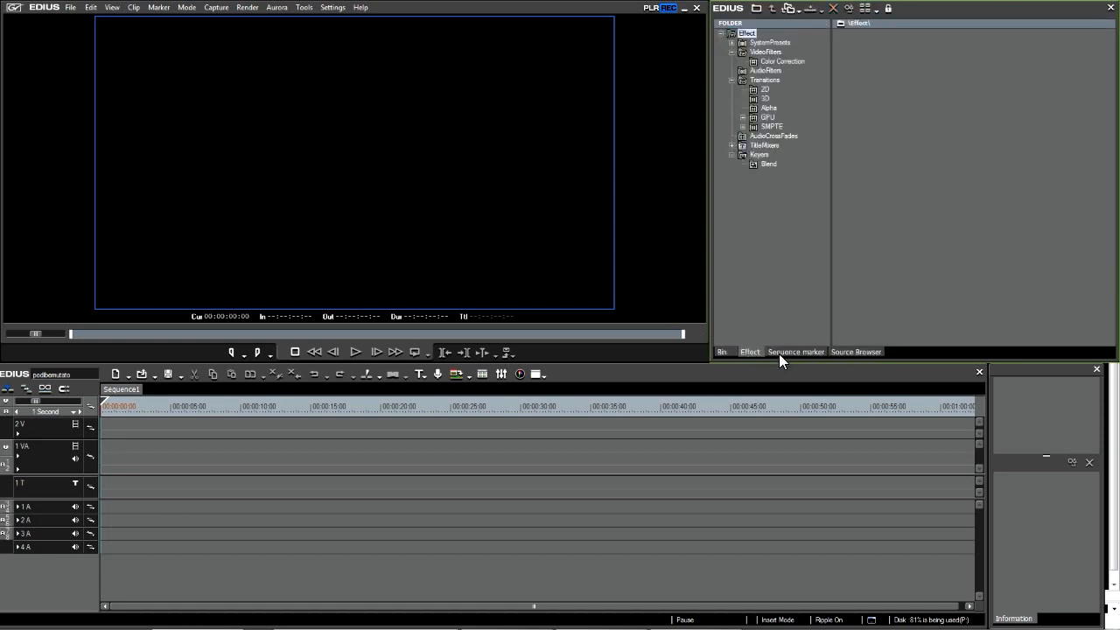
{"action": "left_click", "coordinate": [784, 353]}
{"action": "left_click", "coordinate": [742, 353]}
{"action": "left_click", "coordinate": [725, 354]}
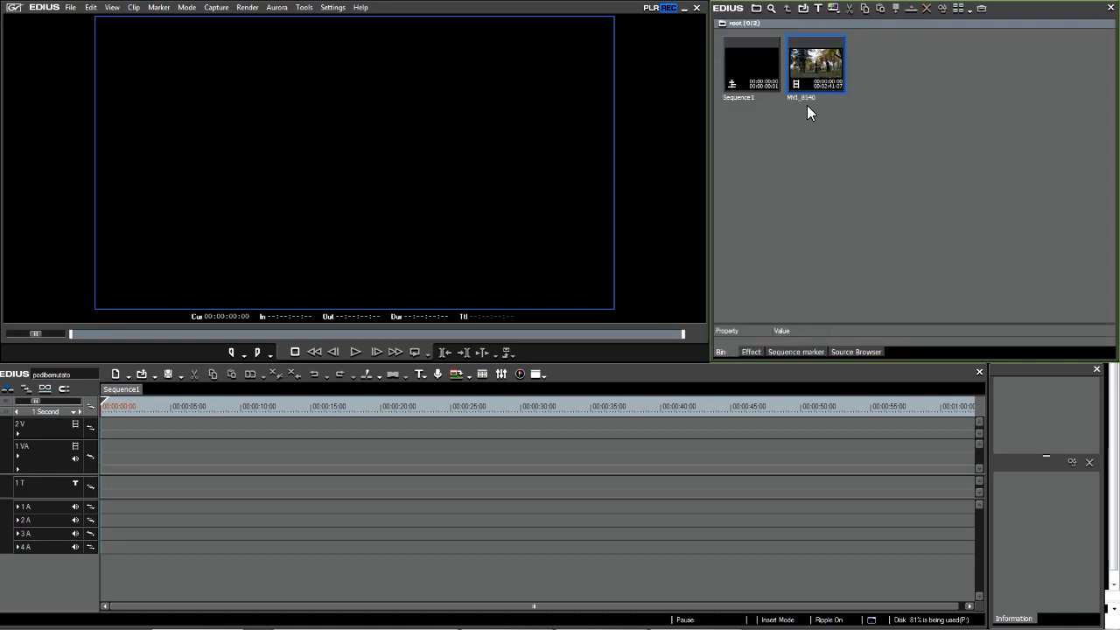
- Place the MVI_8540 clip at the start of the 2V track and scrub the timeline to about 00:00:36
{"action": "left_click_drag", "start_coordinate": [824, 80], "coordinate": [109, 428]}
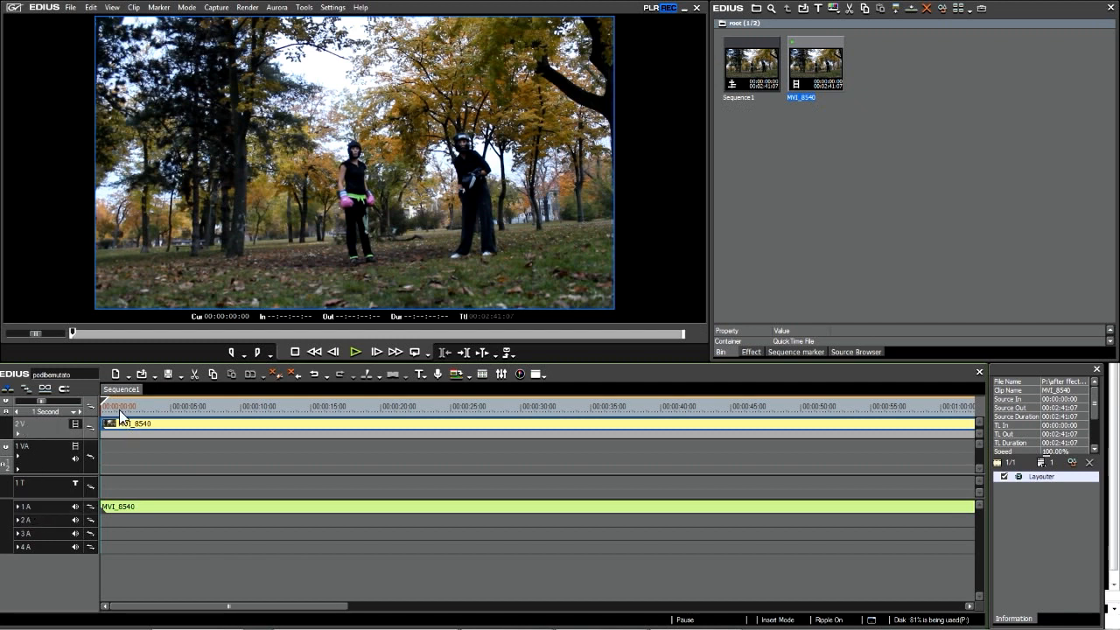
{"action": "left_click_drag", "start_coordinate": [112, 401], "coordinate": [611, 405]}
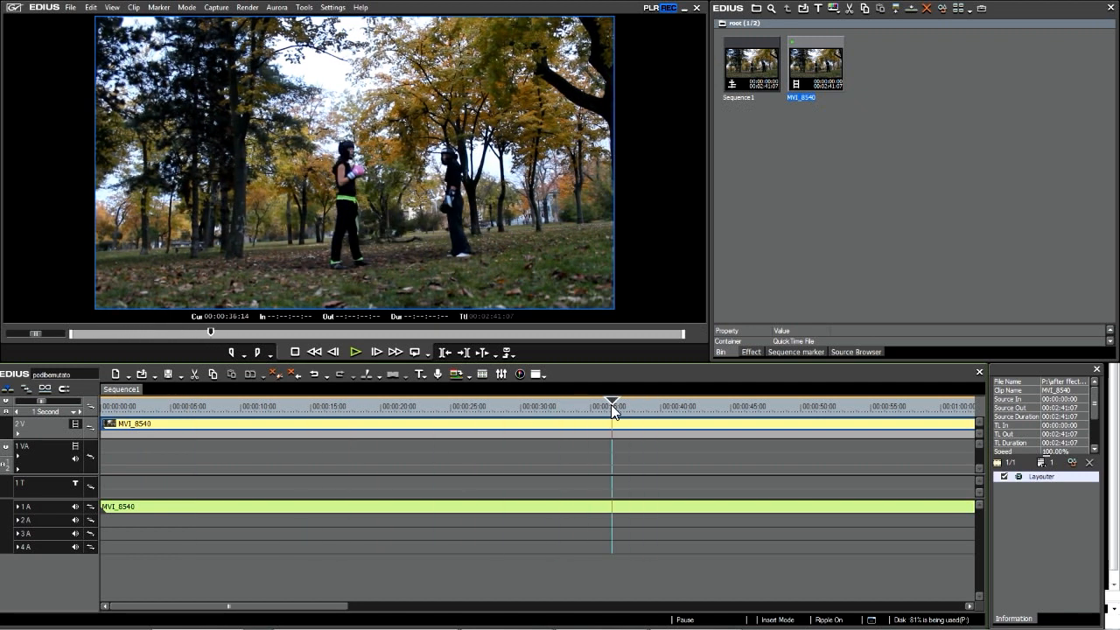
{"action": "left_click_drag", "start_coordinate": [274, 610], "coordinate": [166, 618]}
- Expand audio track 1A to show the clip's waveform
{"action": "left_click", "coordinate": [38, 506]}
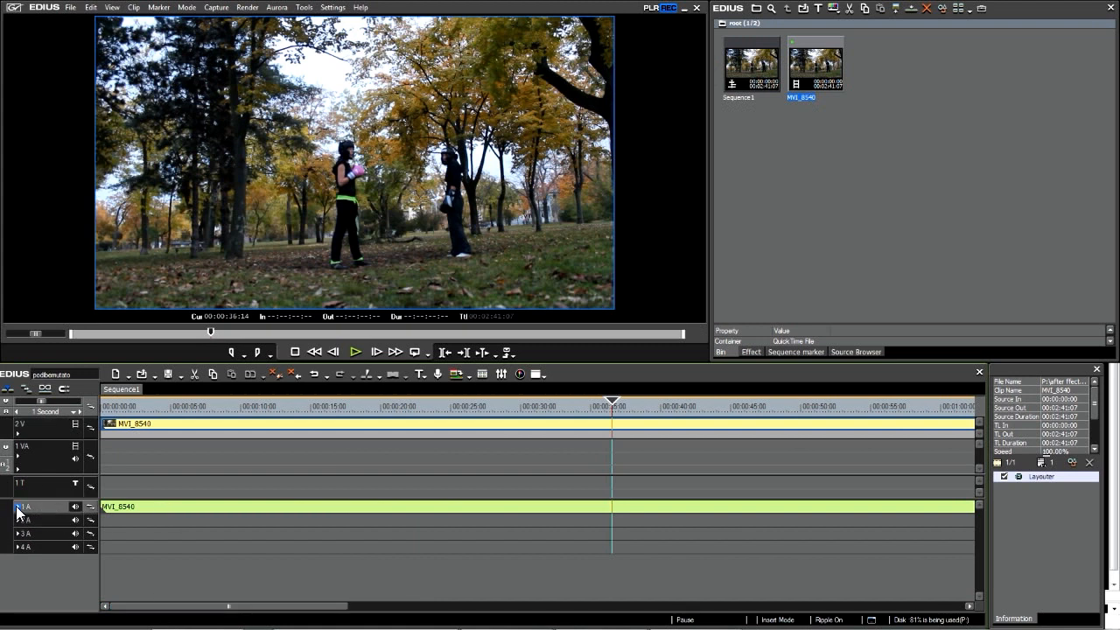
{"action": "left_click", "coordinate": [17, 506]}
{"action": "left_click", "coordinate": [17, 432]}
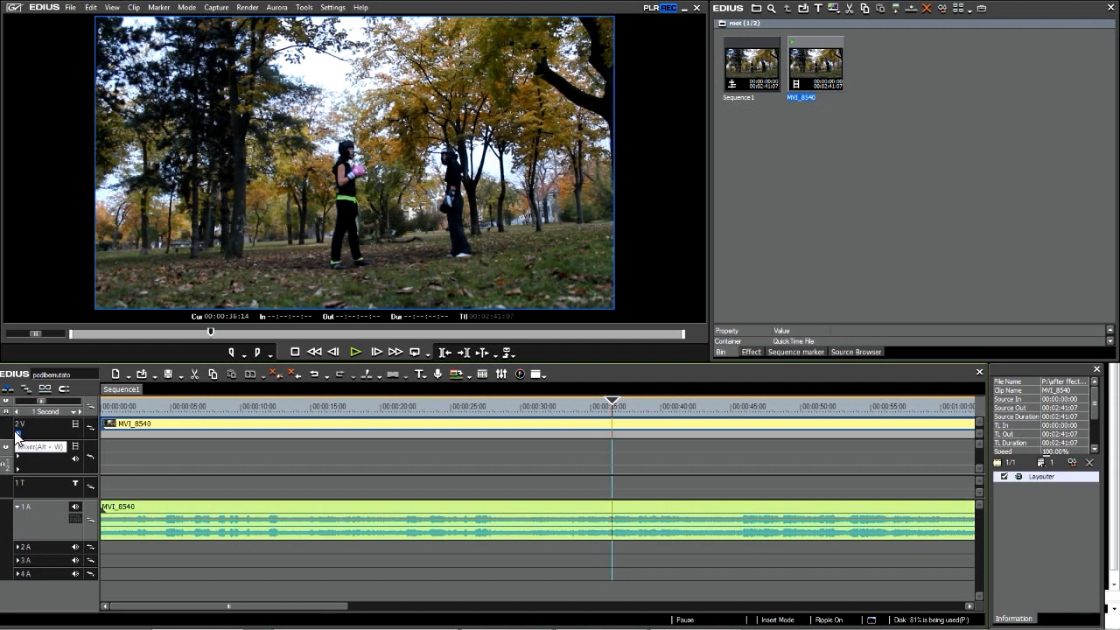
{"action": "left_click", "coordinate": [16, 432]}
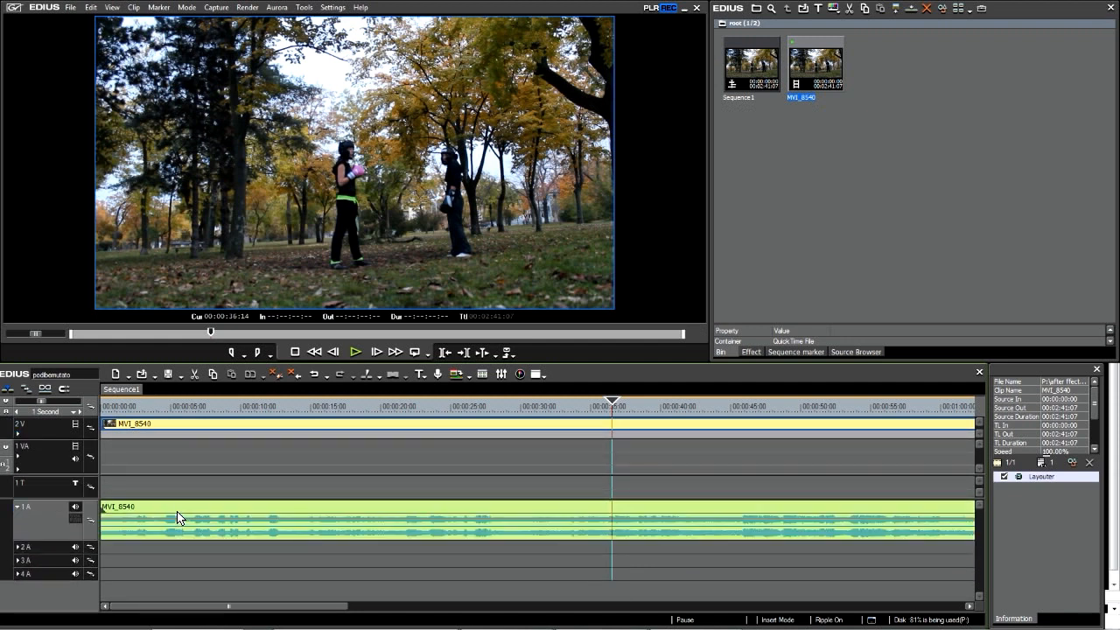
- Play the clip briefly from about 00:00:44 and scrub to about 00:00:48 to check the sound against the waveform
{"action": "mouse_move", "coordinate": [735, 404]}
{"action": "left_mouse_down"}
{"action": "mouse_move", "coordinate": [740, 415]}
{"action": "mouse_move", "coordinate": [466, 419]}
{"action": "mouse_move", "coordinate": [506, 426]}
{"action": "mouse_move", "coordinate": [448, 416]}
{"action": "mouse_move", "coordinate": [438, 401]}
{"action": "mouse_move", "coordinate": [264, 401]}
{"action": "mouse_move", "coordinate": [801, 397]}
{"action": "mouse_move", "coordinate": [104, 411]}
{"action": "mouse_move", "coordinate": [755, 399]}
{"action": "mouse_move", "coordinate": [740, 398]}
{"action": "left_mouse_up"}
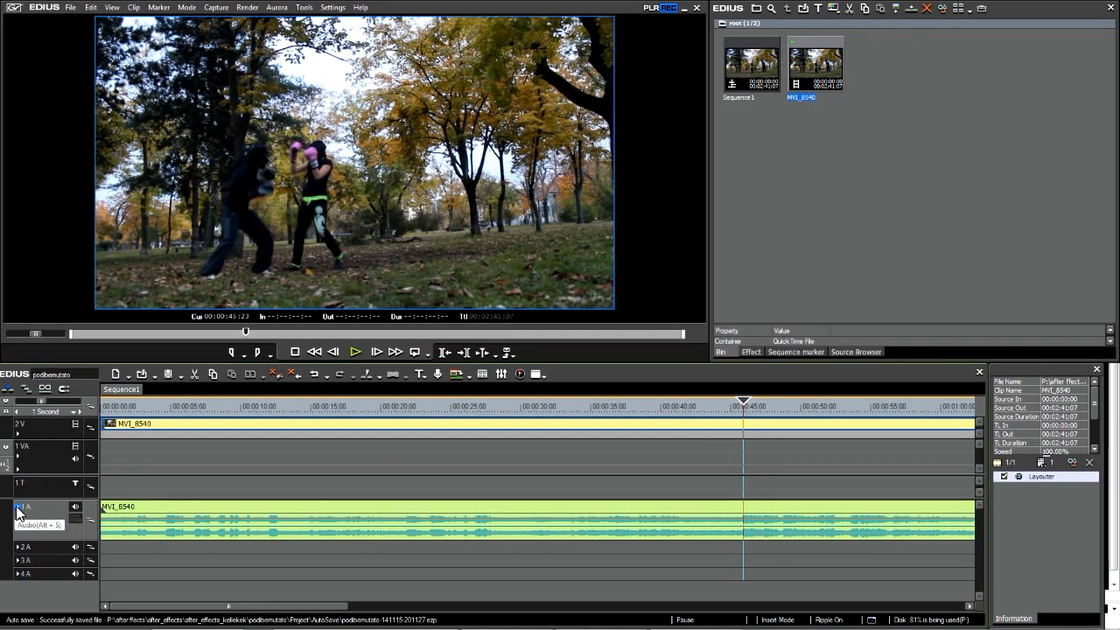
{"action": "left_click_drag", "start_coordinate": [742, 402], "coordinate": [724, 404]}
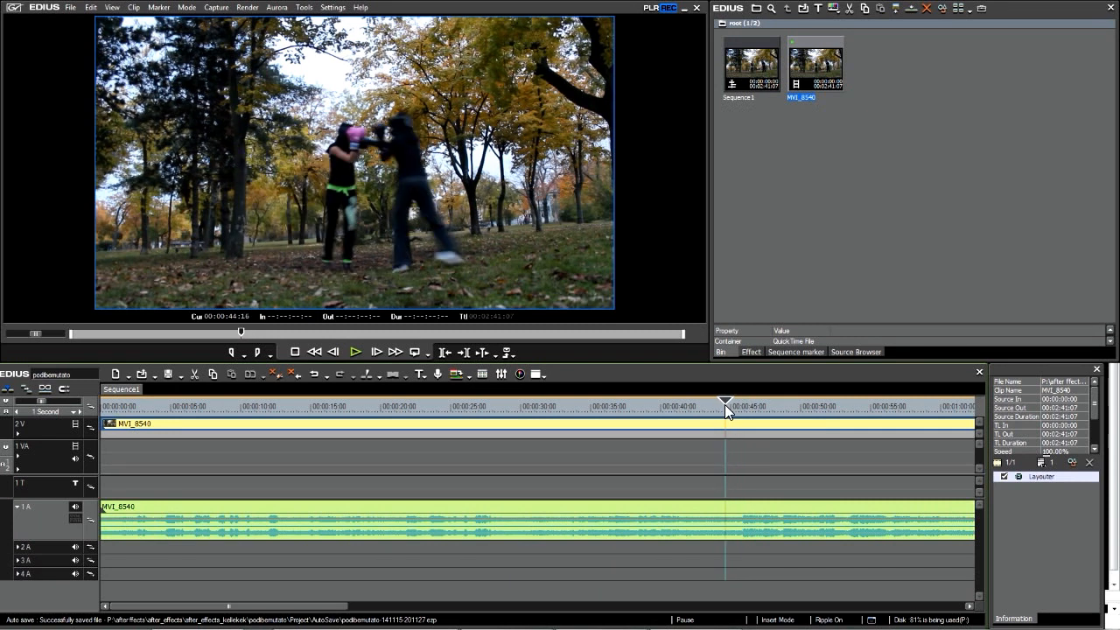
{"action": "key", "text": "space"}
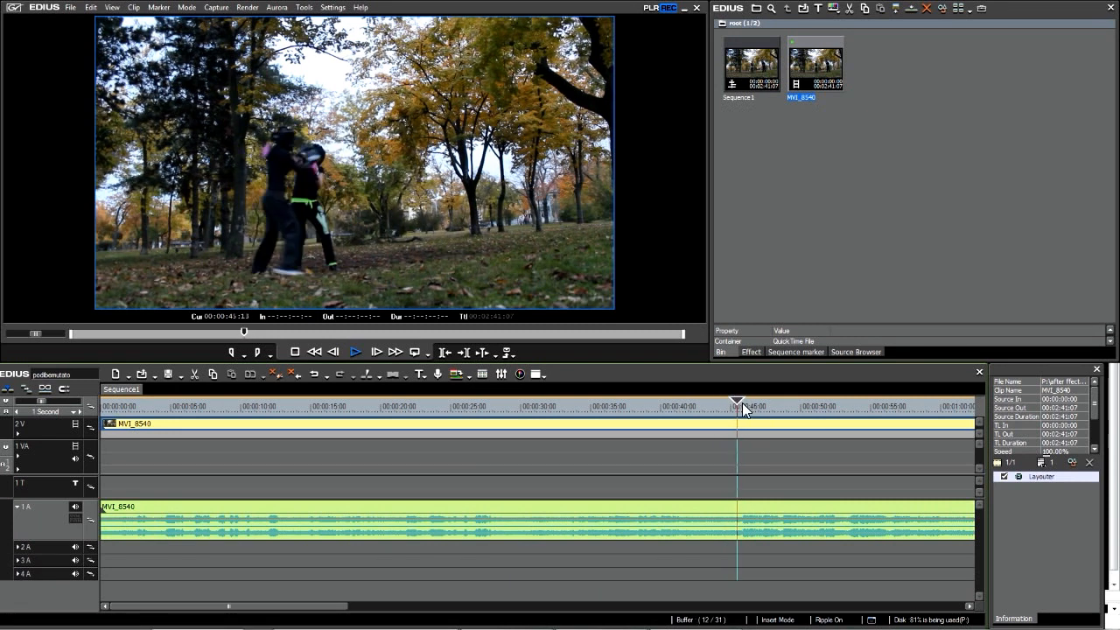
{"action": "key", "text": "space"}
{"action": "left_click_drag", "start_coordinate": [754, 404], "coordinate": [778, 411]}
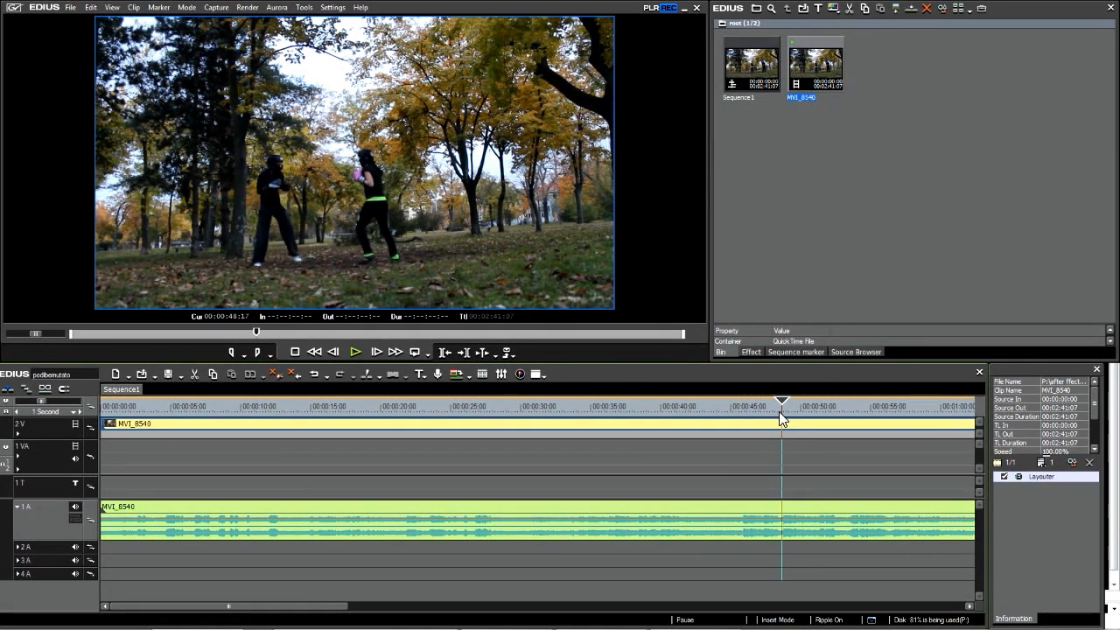
- Scrub the timeline to about 00:00:11:15 and set its scale to Fit so the whole MVI_8540 clip is shown
{"action": "left_click", "coordinate": [121, 404]}
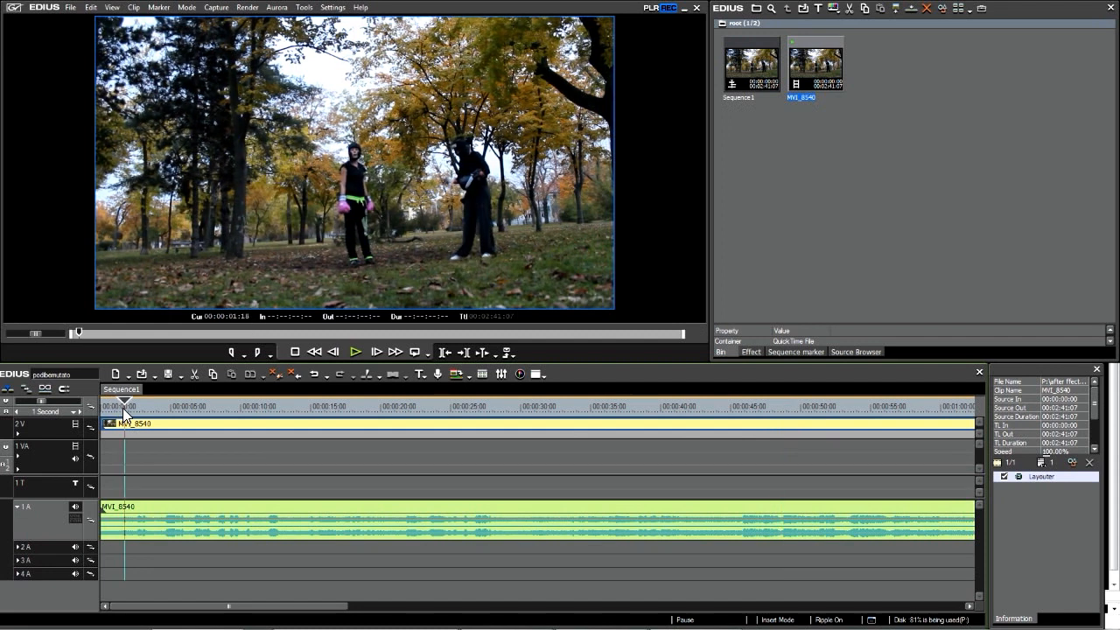
{"action": "left_click_drag", "start_coordinate": [124, 400], "coordinate": [263, 404]}
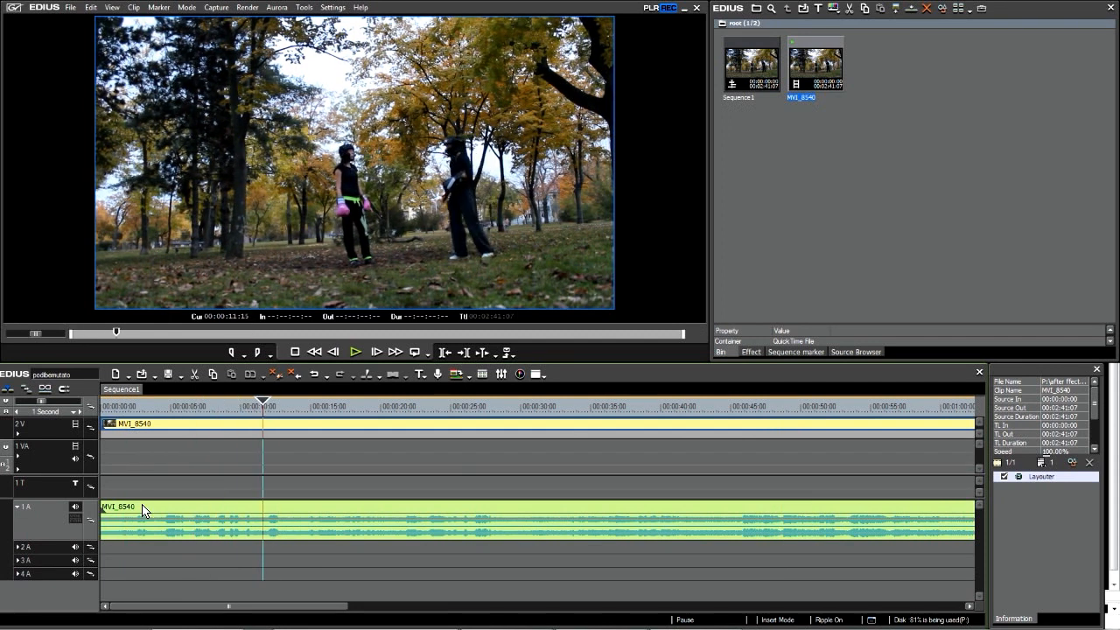
{"action": "left_click_drag", "start_coordinate": [40, 398], "coordinate": [75, 402]}
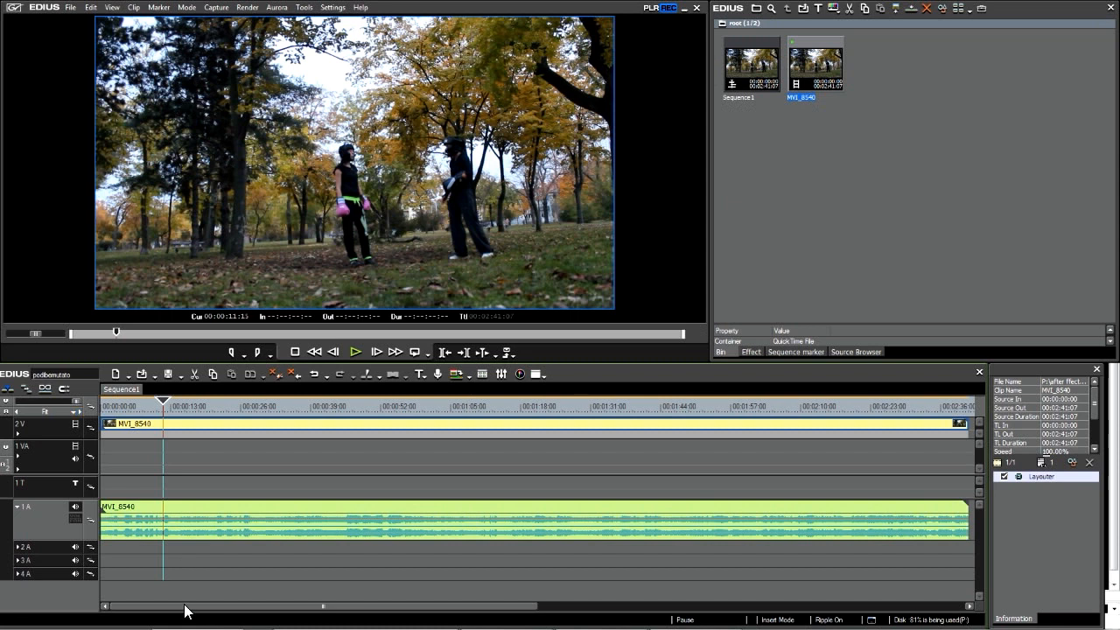
{"action": "mouse_move", "coordinate": [151, 611]}
{"action": "left_mouse_down"}
{"action": "mouse_move", "coordinate": [500, 610]}
{"action": "mouse_move", "coordinate": [140, 611]}
{"action": "mouse_move", "coordinate": [516, 609]}
{"action": "mouse_move", "coordinate": [153, 612]}
{"action": "left_mouse_up"}
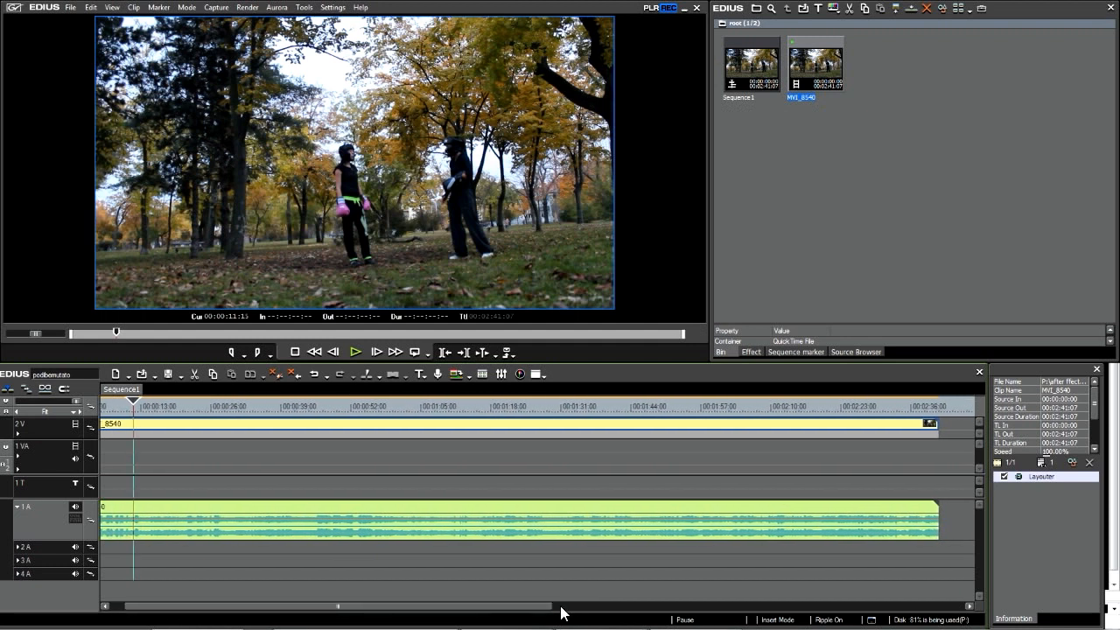
{"action": "left_click_drag", "start_coordinate": [551, 612], "coordinate": [535, 609]}
{"action": "left_click_drag", "start_coordinate": [323, 610], "coordinate": [230, 614]}
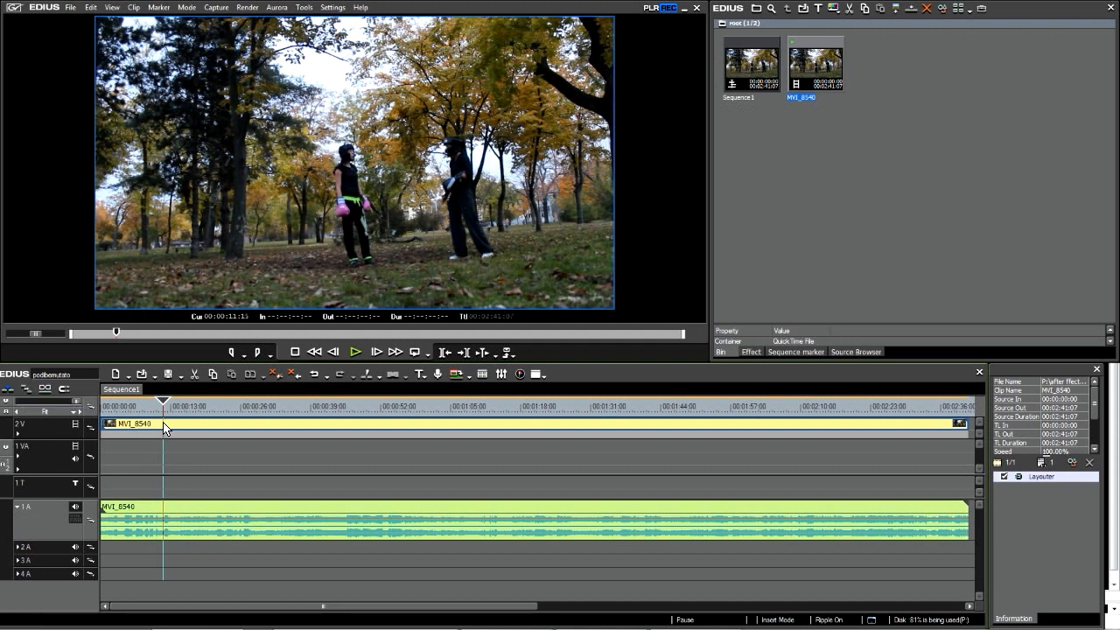
- Cut the MVI_8540 clip at 00:00:33:15 and delete the part before the cut with Ripple on
{"action": "left_click_drag", "start_coordinate": [166, 396], "coordinate": [280, 420]}
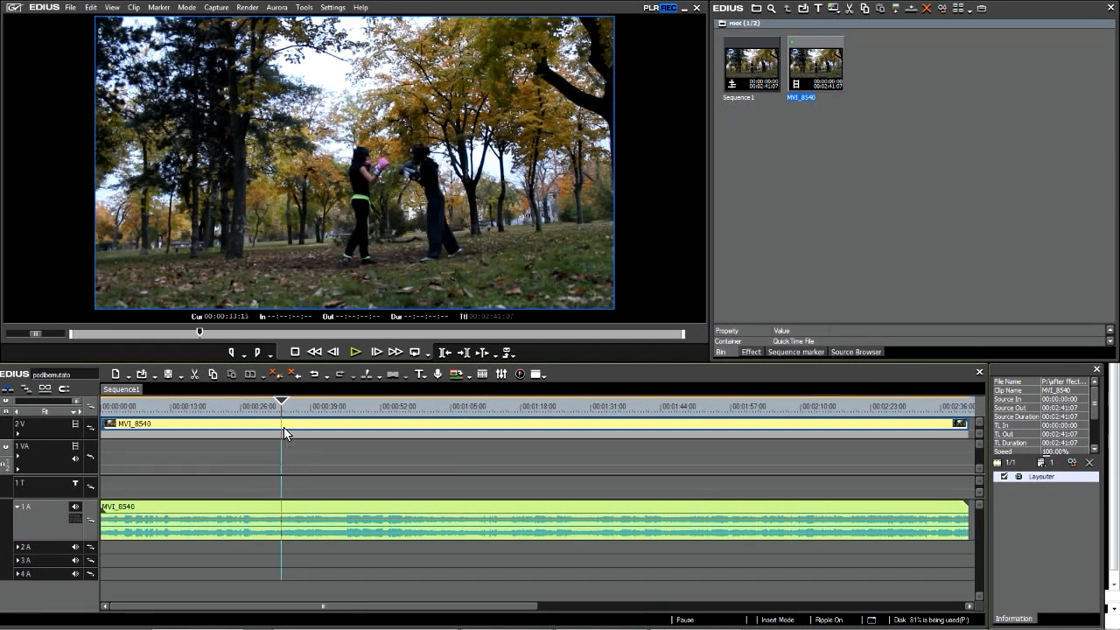
{"action": "key", "text": "c"}
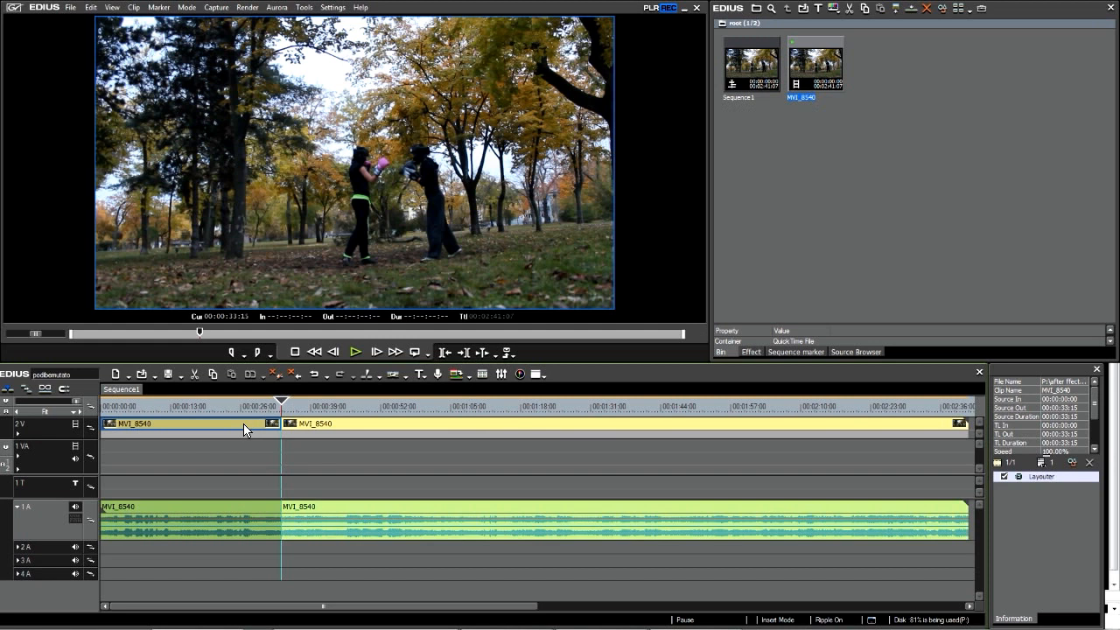
{"action": "left_click", "coordinate": [222, 425]}
{"action": "left_click", "coordinate": [311, 431]}
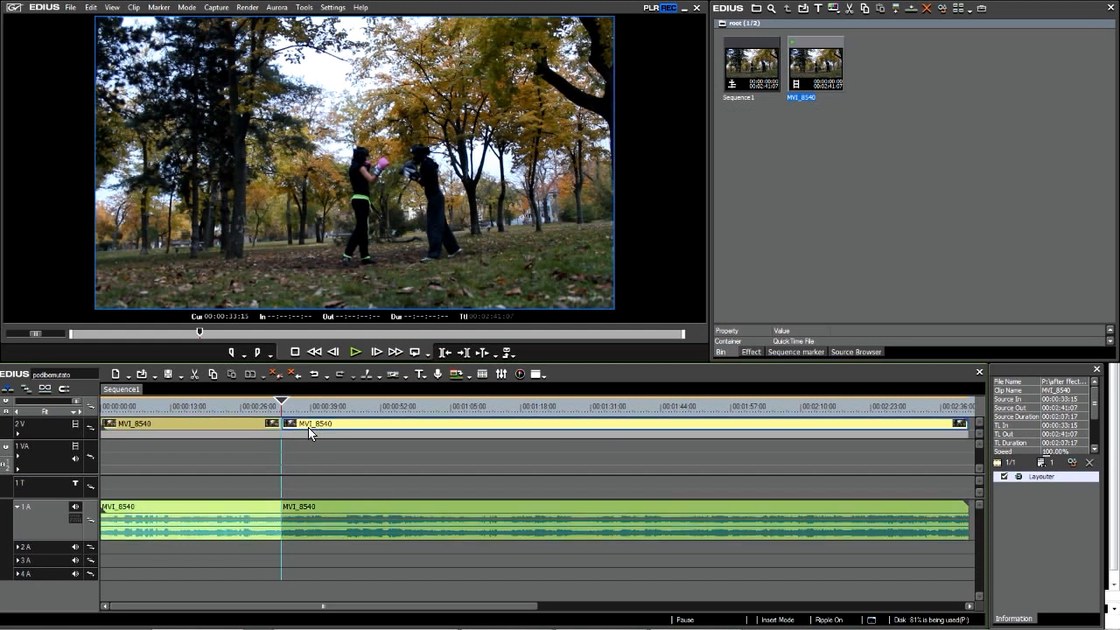
{"action": "left_click", "coordinate": [227, 429]}
{"action": "left_click", "coordinate": [320, 427]}
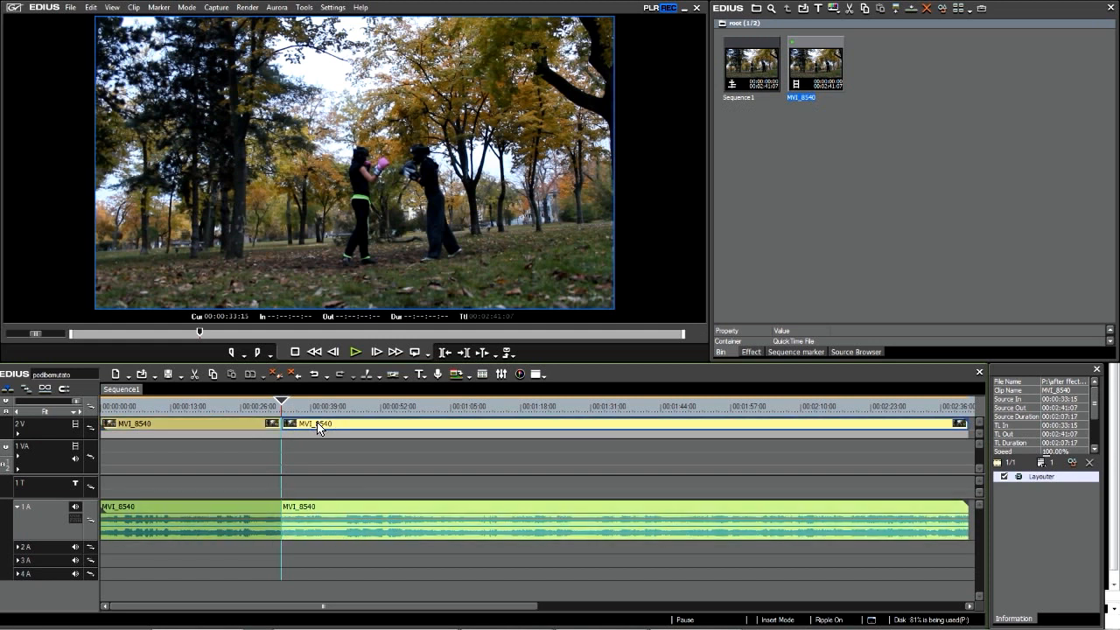
{"action": "left_click", "coordinate": [244, 428]}
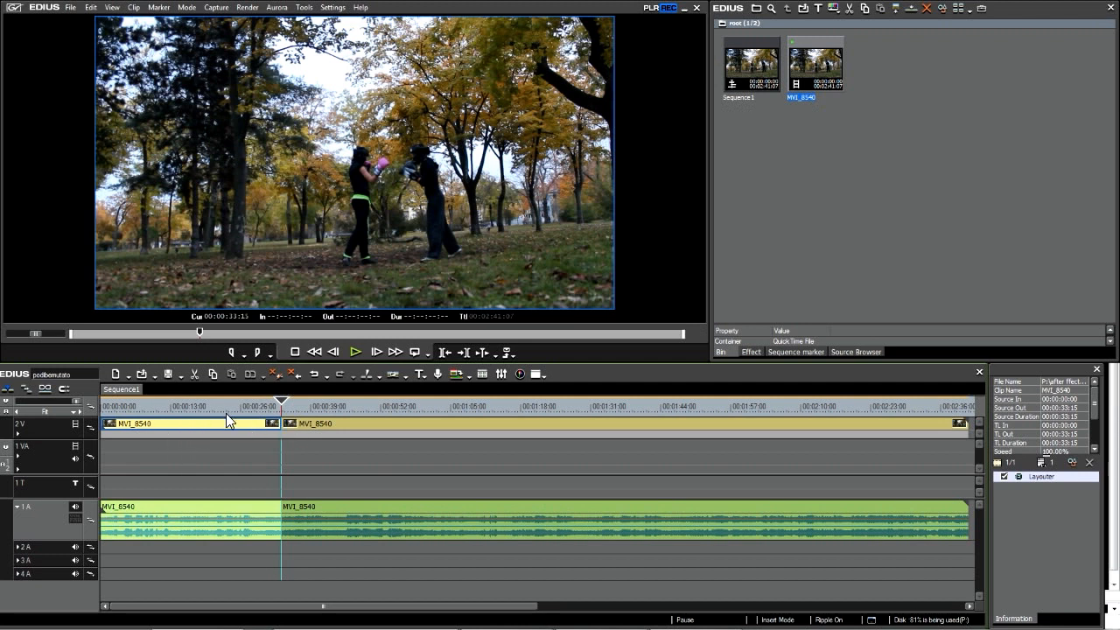
{"action": "key", "text": "Delete"}
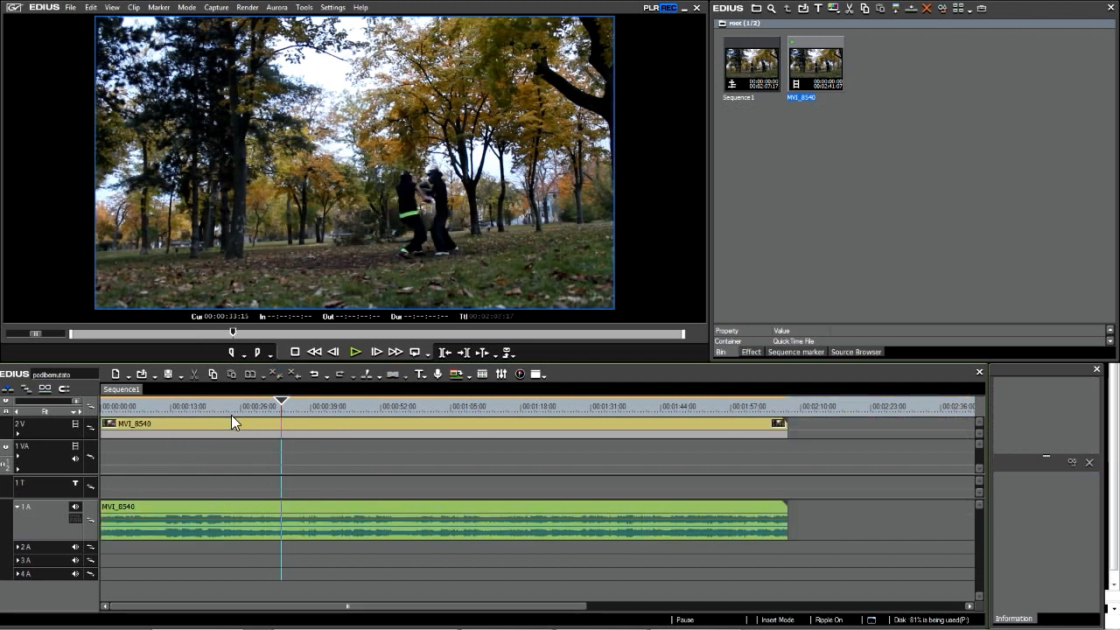
- Cut the remaining clip at 00:00:12:01 and again at 00:00:26:22 to isolate a middle piece
{"action": "left_click", "coordinate": [103, 410]}
{"action": "left_click_drag", "start_coordinate": [103, 409], "coordinate": [147, 415]}
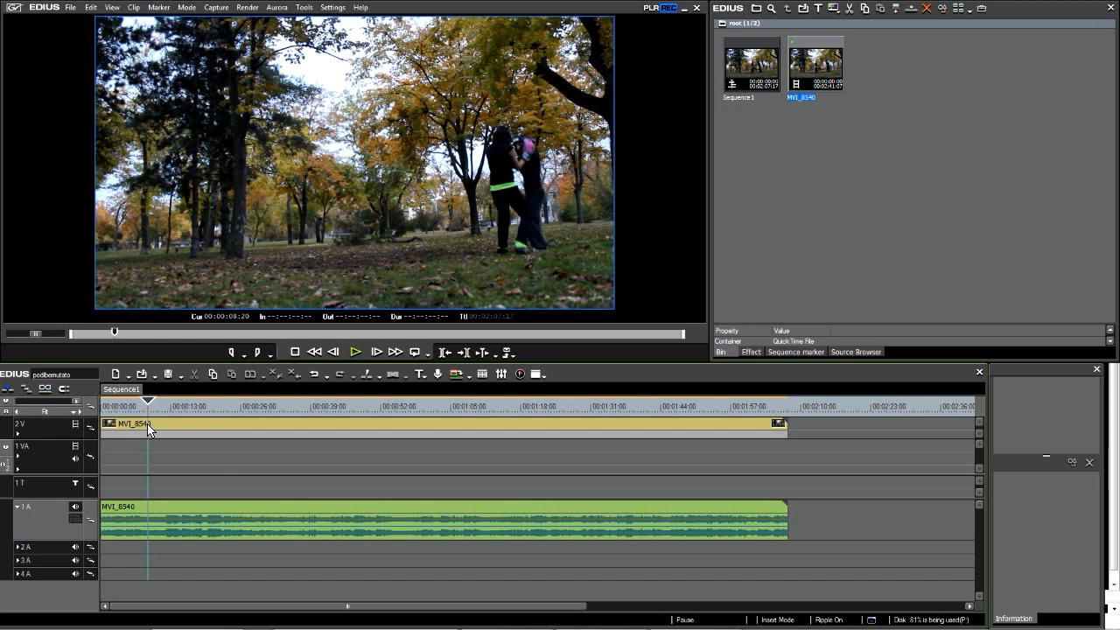
{"action": "left_click_drag", "start_coordinate": [149, 406], "coordinate": [164, 411]}
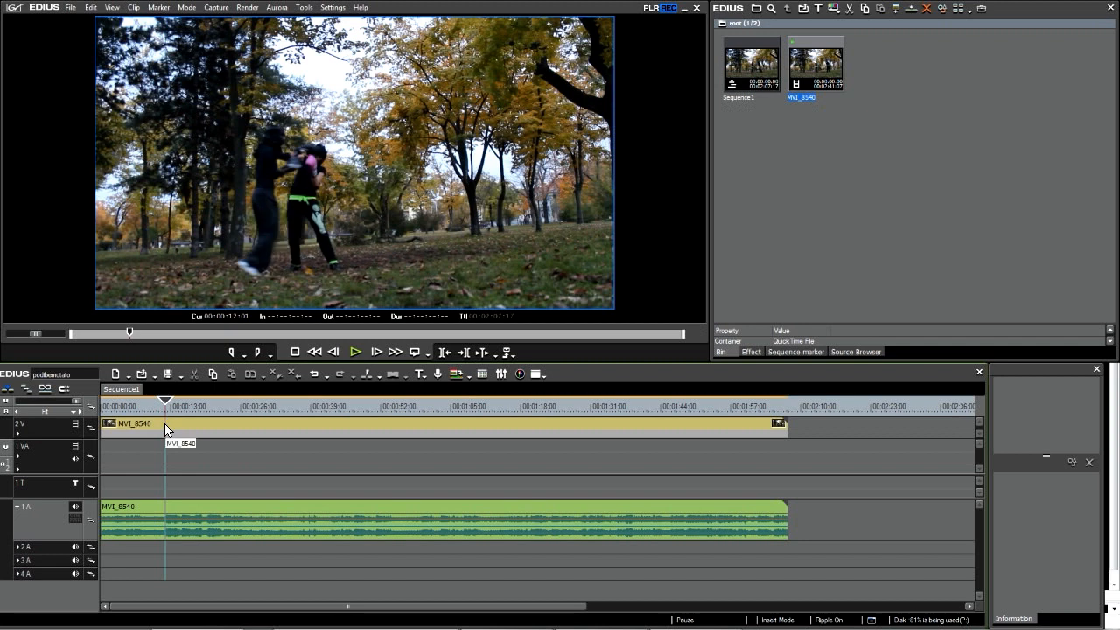
{"action": "key", "text": "c"}
{"action": "left_click_drag", "start_coordinate": [163, 401], "coordinate": [283, 431]}
{"action": "key", "text": "c"}
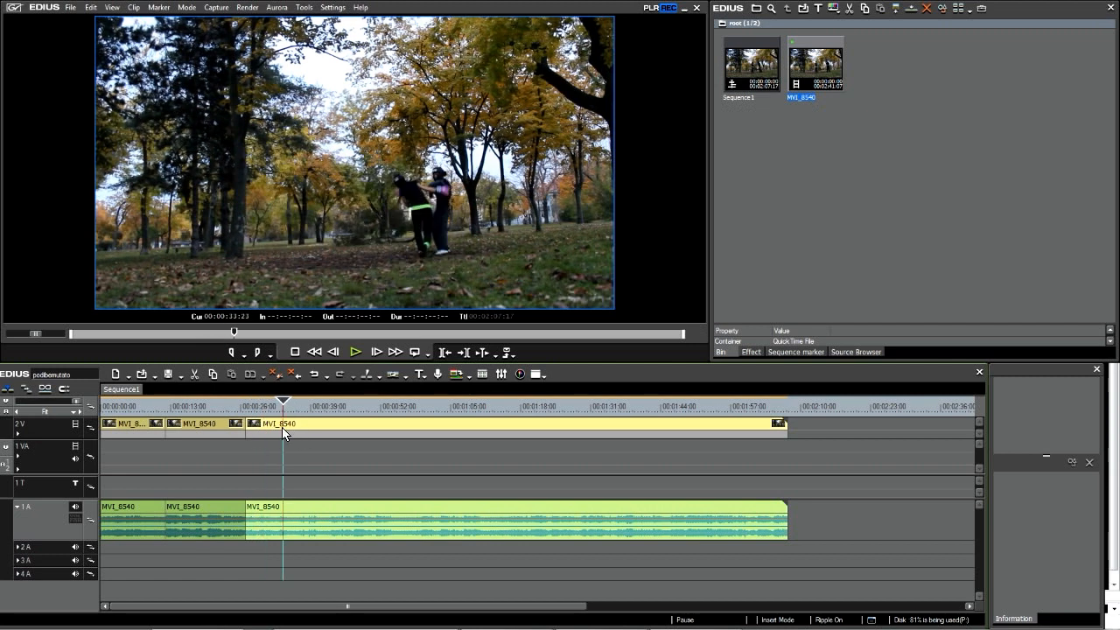
- Delete the middle piece with Ripple on, check the join at 00:00:12:01, and undo the deletion
{"action": "left_click", "coordinate": [188, 404]}
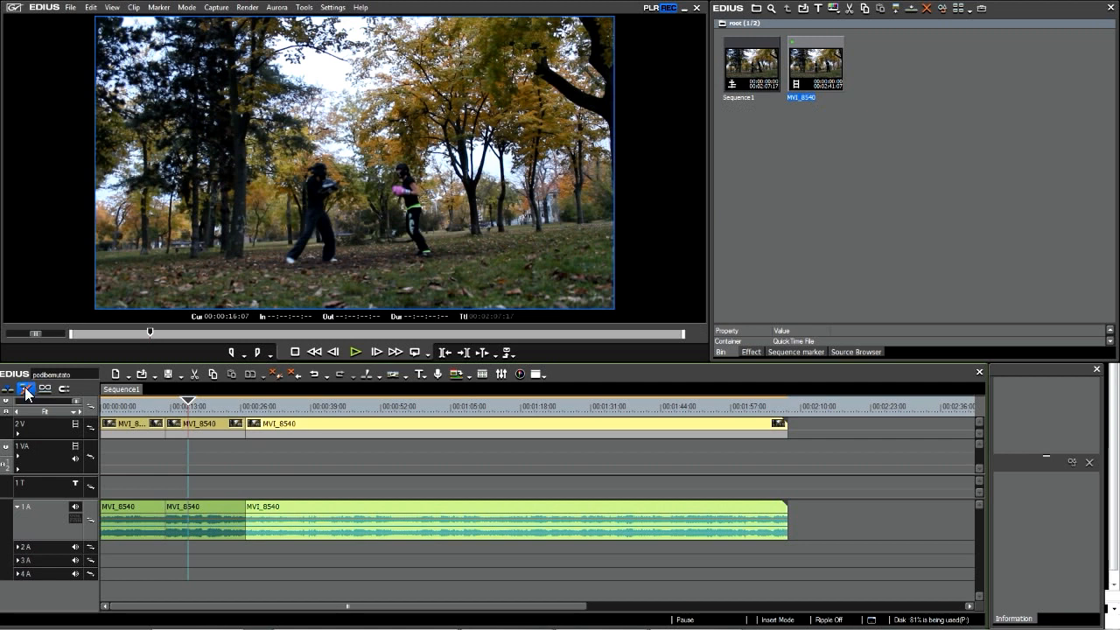
{"action": "left_click", "coordinate": [26, 389]}
{"action": "left_click", "coordinate": [214, 426]}
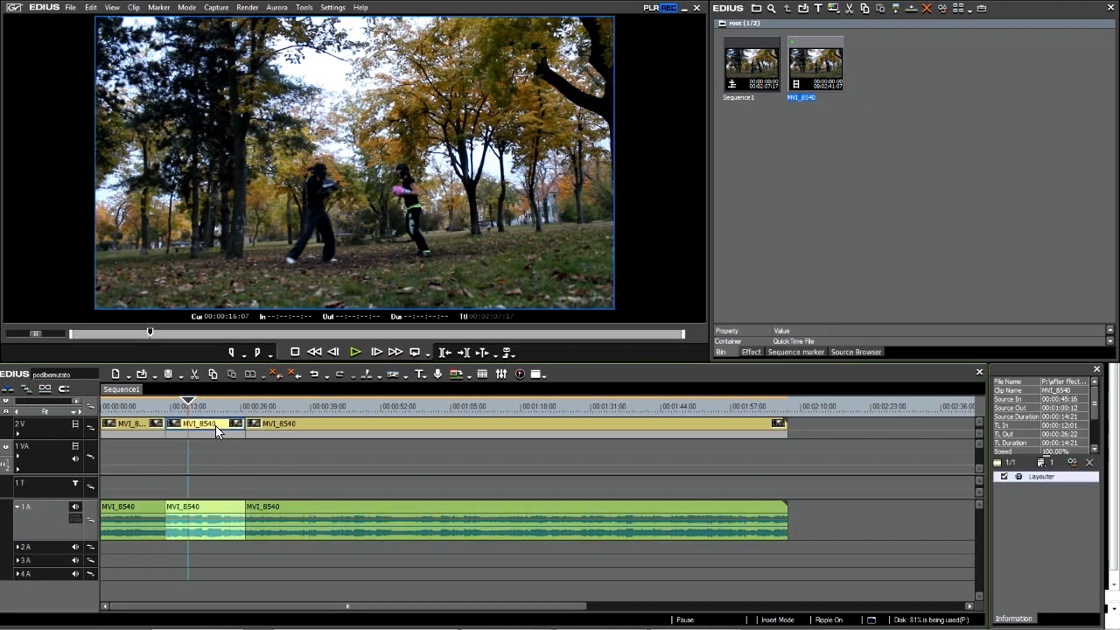
{"action": "key", "text": "Delete"}
{"action": "left_click", "coordinate": [165, 408]}
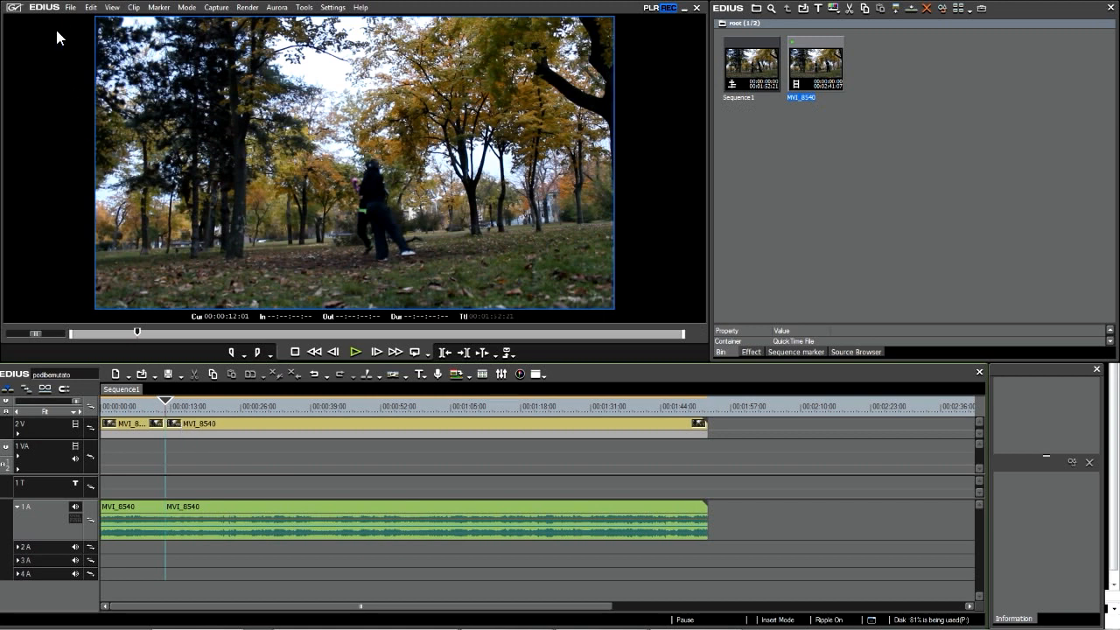
{"action": "left_click", "coordinate": [90, 7]}
{"action": "left_click", "coordinate": [94, 27]}
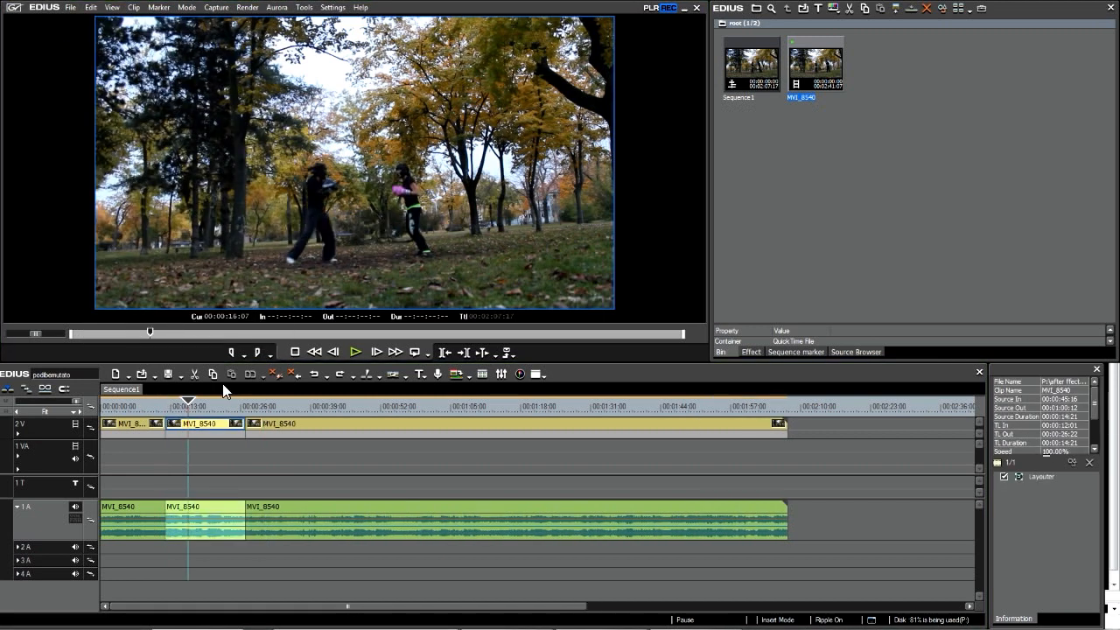
- Turn Ripple off, delete the middle piece, and move the clip after it to 00:00:15:02
{"action": "left_click_drag", "start_coordinate": [185, 403], "coordinate": [178, 403]}
{"action": "left_click", "coordinate": [26, 390]}
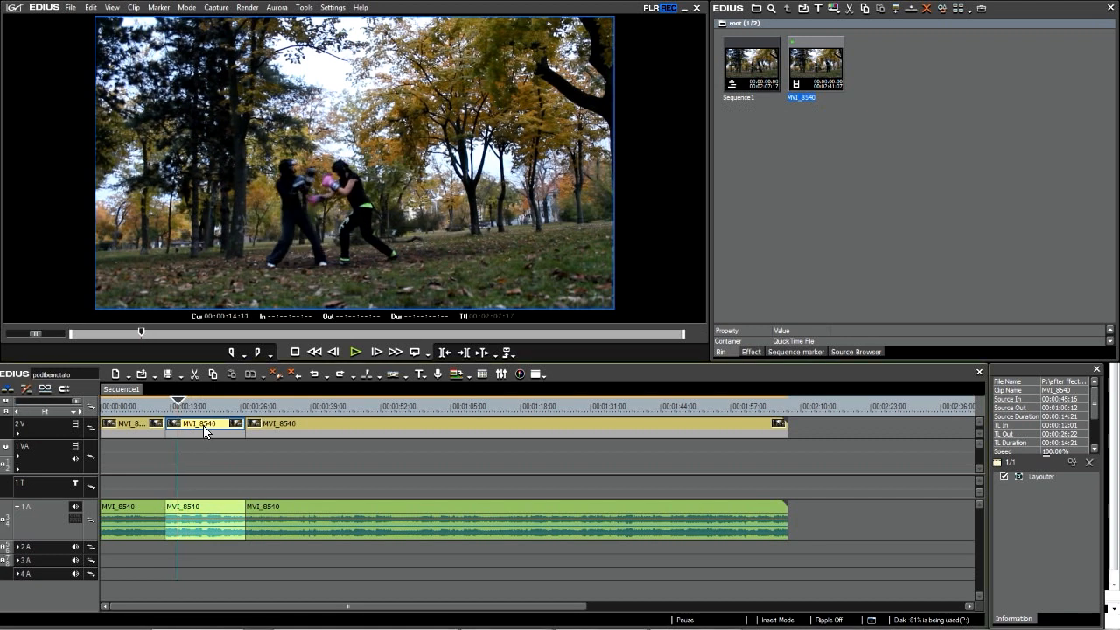
{"action": "key", "text": "Delete"}
{"action": "left_click_drag", "start_coordinate": [199, 402], "coordinate": [214, 429]}
- Cut the clip after the gap at 00:00:26:06, at two points further along, and at 00:00:37:12
{"action": "left_click_drag", "start_coordinate": [167, 404], "coordinate": [242, 415]}
{"action": "key", "text": "c"}
{"action": "left_click", "coordinate": [281, 405]}
{"action": "key", "text": "c"}
{"action": "left_click", "coordinate": [296, 402]}
{"action": "key", "text": "c"}
{"action": "mouse_move", "coordinate": [75, 401]}
{"action": "left_mouse_down"}
{"action": "mouse_move", "coordinate": [48, 401]}
{"action": "mouse_move", "coordinate": [71, 400]}
{"action": "left_mouse_up"}
{"action": "left_click_drag", "start_coordinate": [294, 399], "coordinate": [302, 429]}
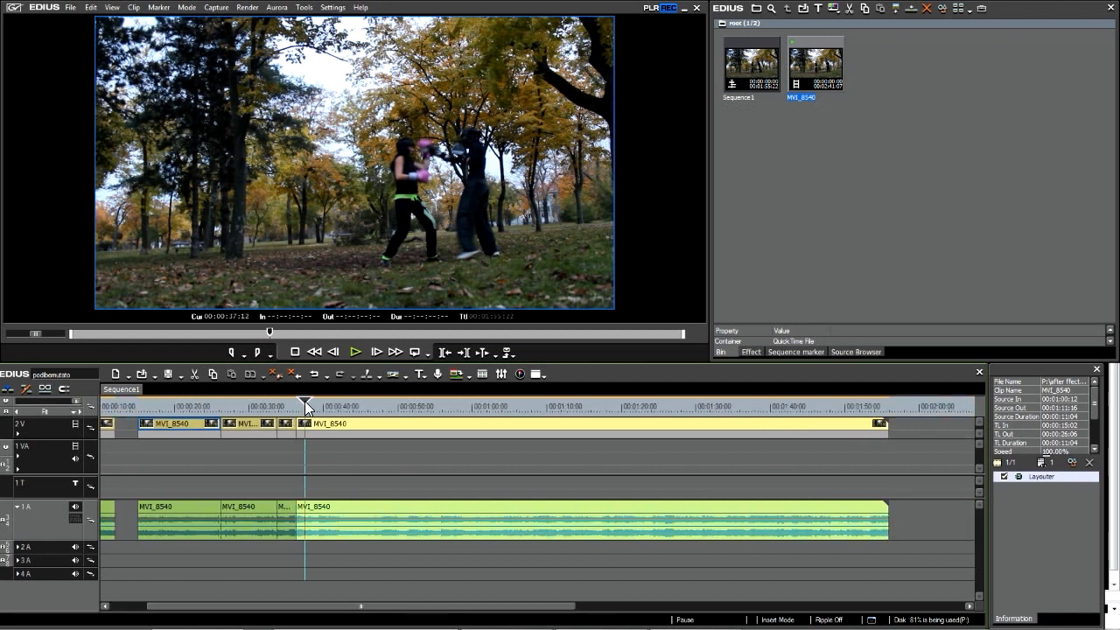
{"action": "key", "text": "c"}
- Delete the piece that ends at 00:00:37:12 and the piece that starts at 00:00:26:06
{"action": "key", "text": "Delete"}
{"action": "left_click", "coordinate": [236, 425]}
{"action": "key", "text": "Delete"}
- Move the short piece to 00:00:26:06 and the last clip against its end at 00:00:28:21 to close the gaps
{"action": "left_click_drag", "start_coordinate": [284, 427], "coordinate": [238, 428]}
{"action": "left_click_drag", "start_coordinate": [306, 427], "coordinate": [284, 428]}
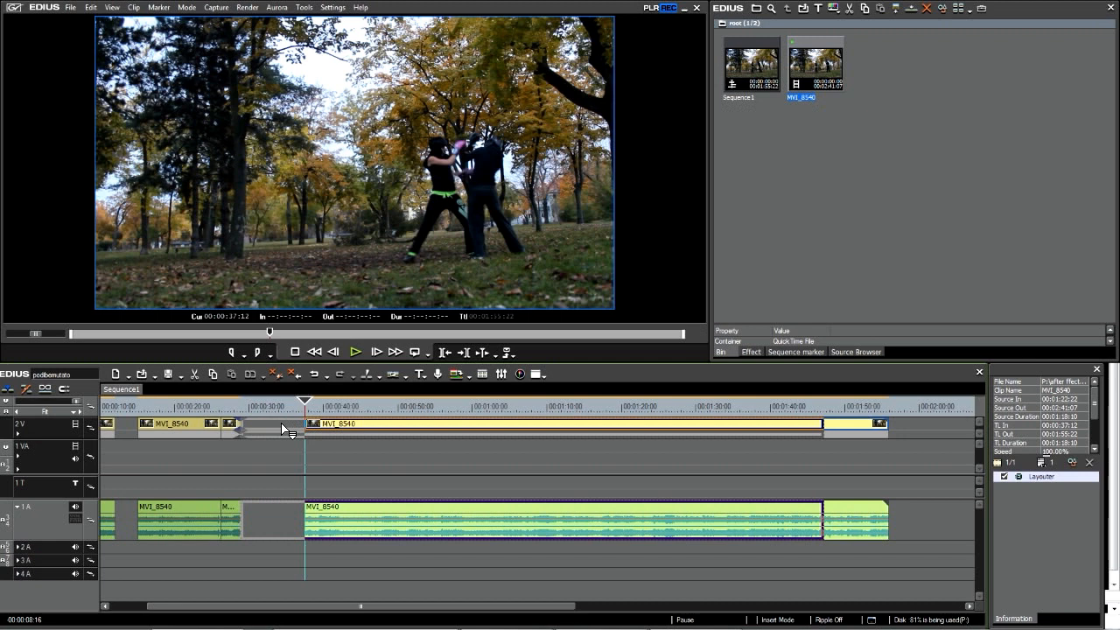
{"action": "left_click_drag", "start_coordinate": [280, 421], "coordinate": [267, 428]}
{"action": "left_click", "coordinate": [243, 402]}
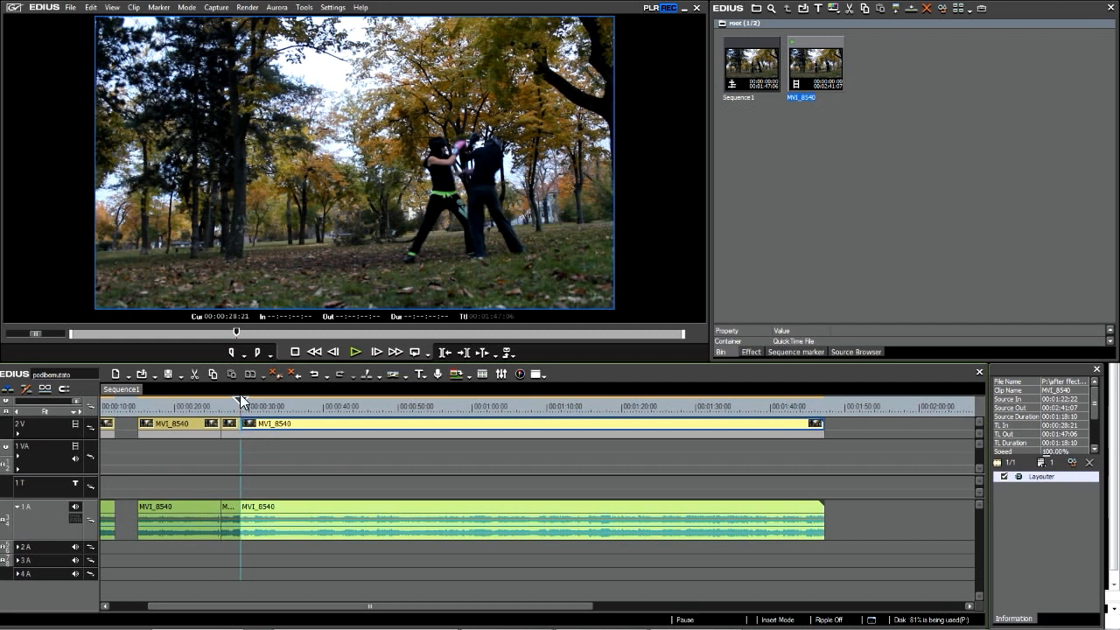
- Move the last clip to 00:00:34:06 and the short piece directly in front of it at 00:00:31:16
{"action": "mouse_move", "coordinate": [260, 427]}
{"action": "left_mouse_down"}
{"action": "mouse_move", "coordinate": [274, 428]}
{"action": "mouse_move", "coordinate": [263, 428]}
{"action": "left_mouse_up"}
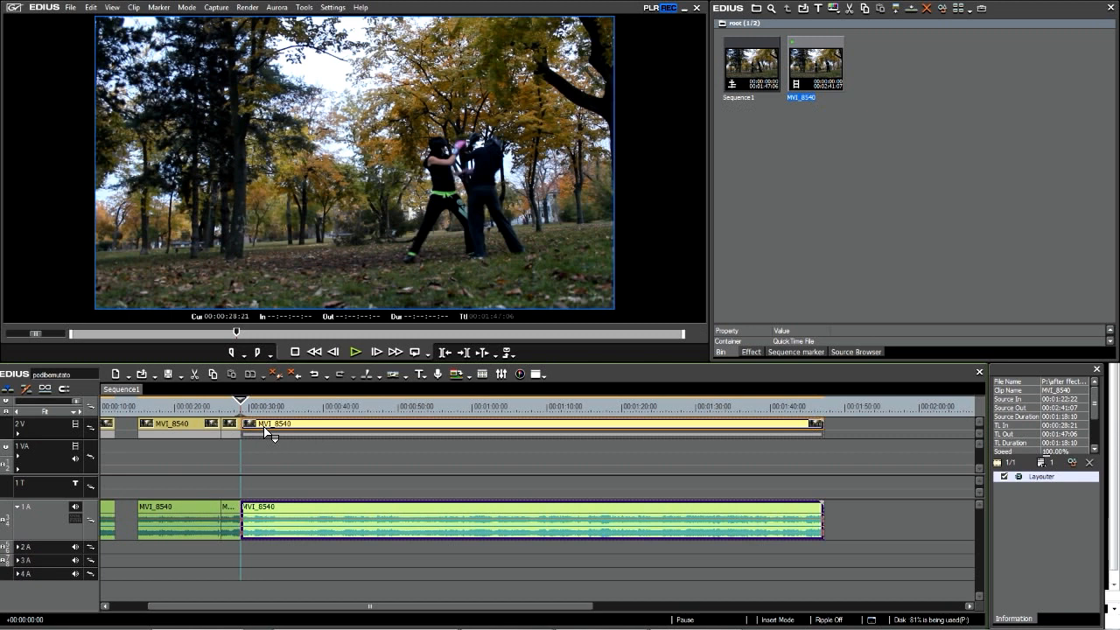
{"action": "left_click_drag", "start_coordinate": [266, 430], "coordinate": [305, 428]}
{"action": "left_click_drag", "start_coordinate": [229, 426], "coordinate": [266, 427]}
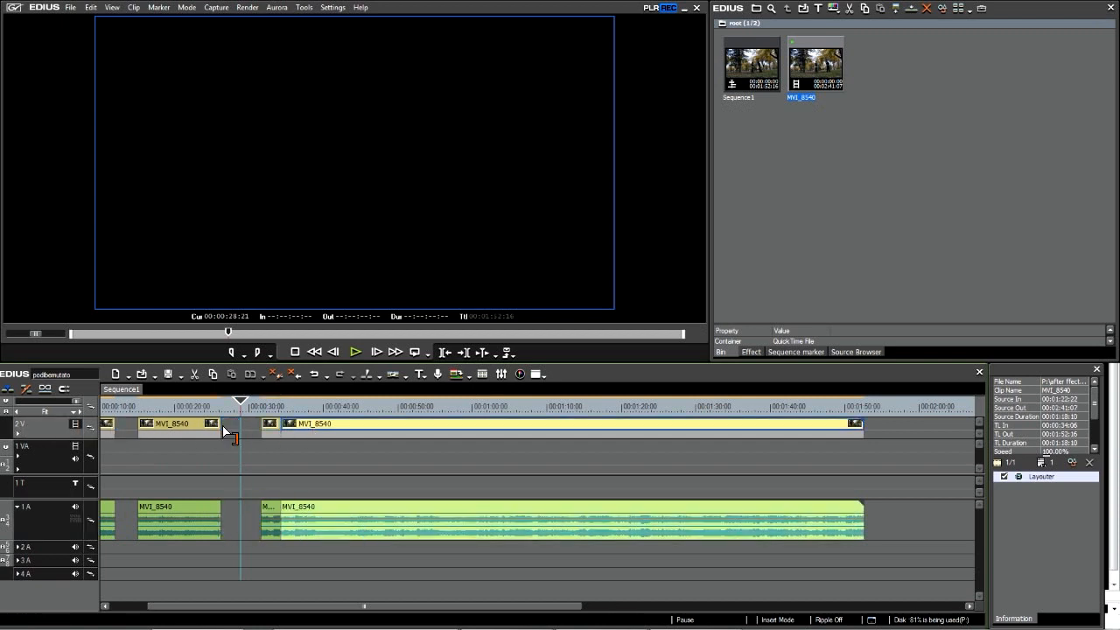
{"action": "left_click", "coordinate": [269, 426]}
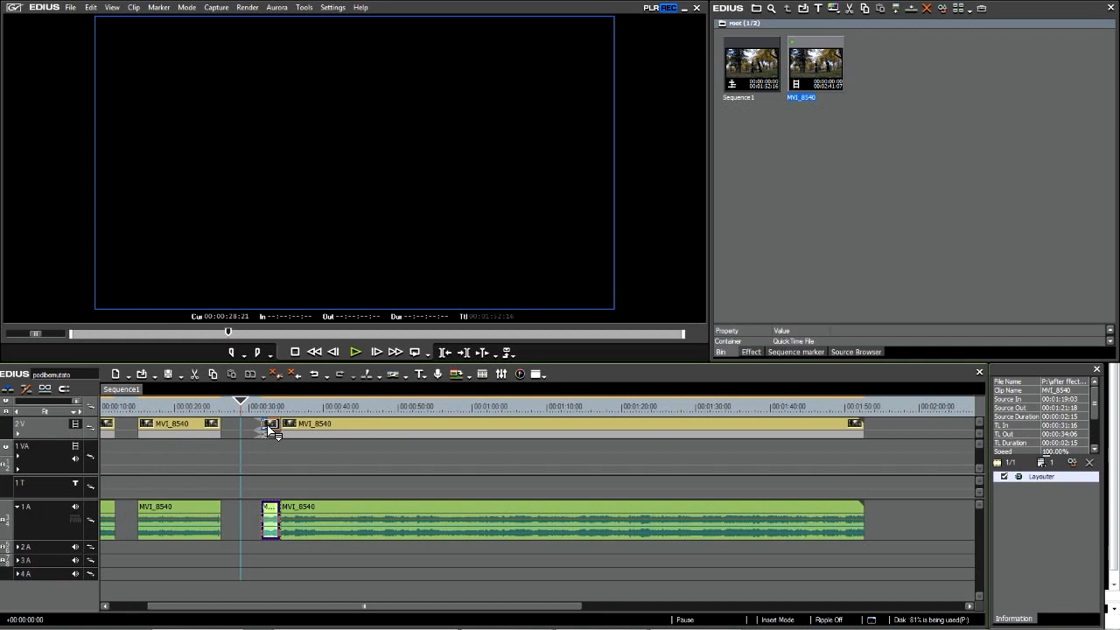
{"action": "left_click_drag", "start_coordinate": [268, 425], "coordinate": [271, 430]}
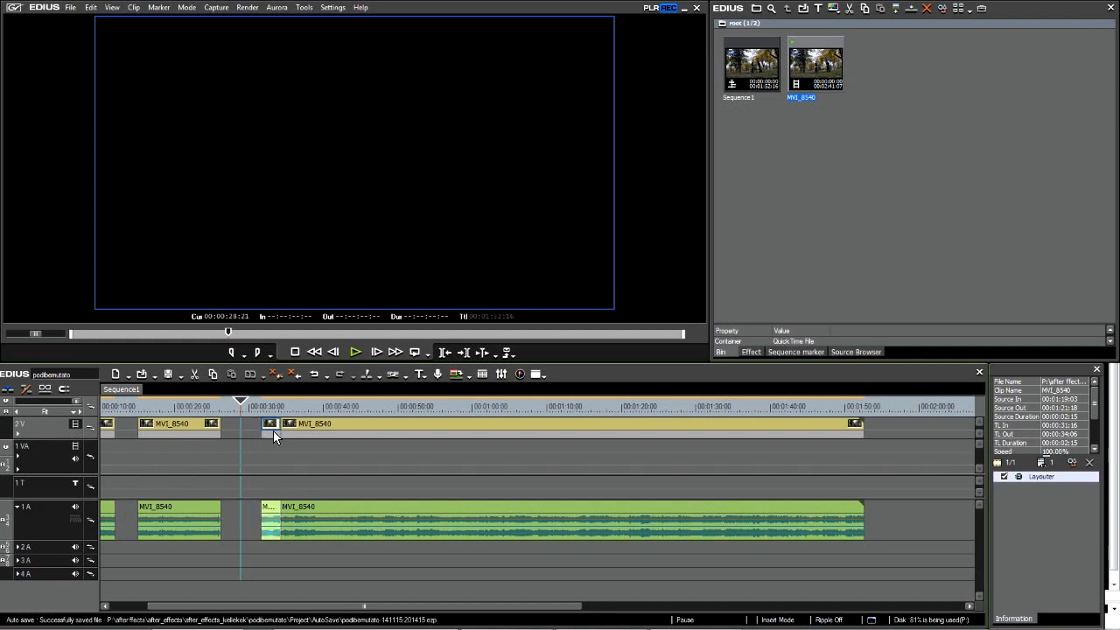
{"action": "left_click", "coordinate": [266, 408]}
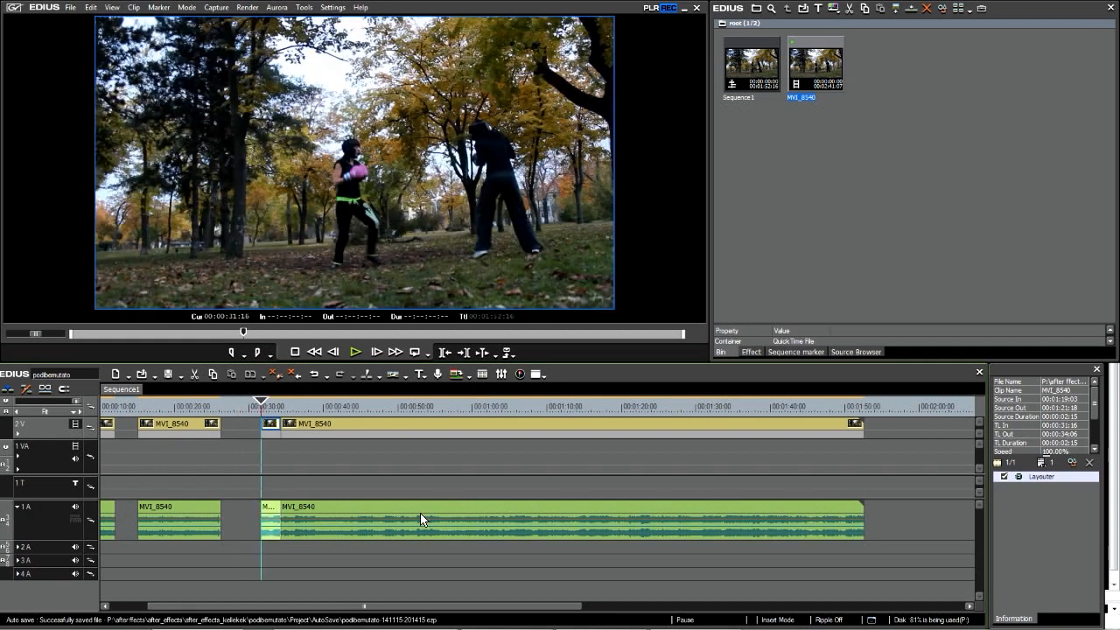
- Select all clips after the first gap and move them together against the first clip's end at 00:00:12:01
{"action": "left_click_drag", "start_coordinate": [913, 583], "coordinate": [600, 512]}
{"action": "left_click_drag", "start_coordinate": [917, 573], "coordinate": [160, 423]}
{"action": "left_click_drag", "start_coordinate": [202, 605], "coordinate": [150, 605]}
{"action": "mouse_move", "coordinate": [245, 427]}
{"action": "left_mouse_down"}
{"action": "mouse_move", "coordinate": [472, 426]}
{"action": "mouse_move", "coordinate": [247, 424]}
{"action": "left_mouse_up"}
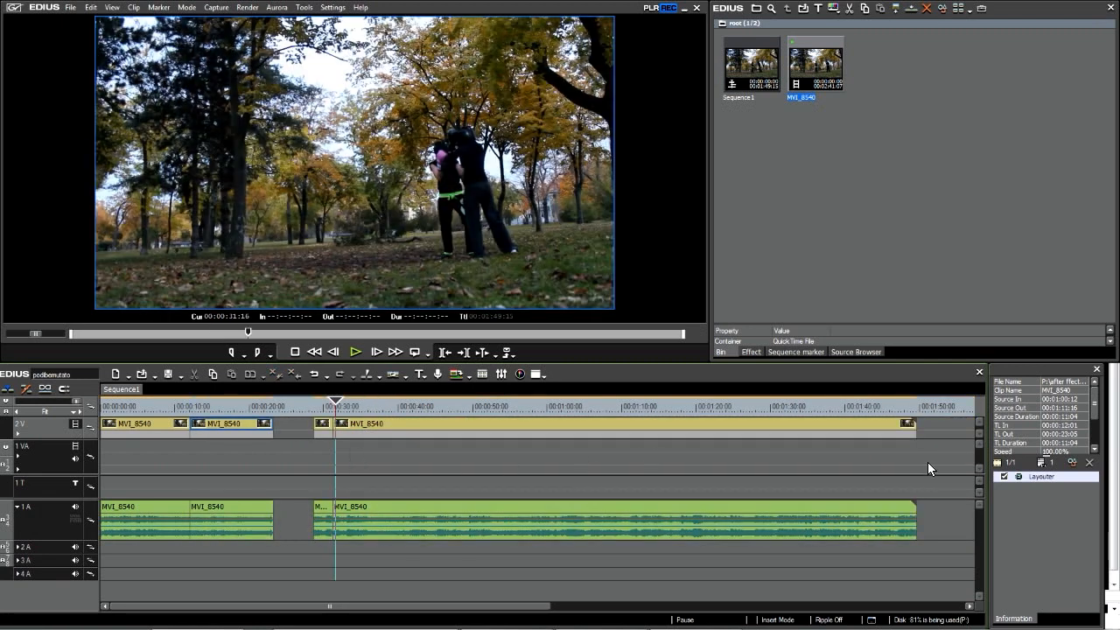
- Move the short piece to 00:00:23:05 and trim the last clip's start so that it begins at 00:00:29:04
{"action": "left_click_drag", "start_coordinate": [323, 430], "coordinate": [376, 429]}
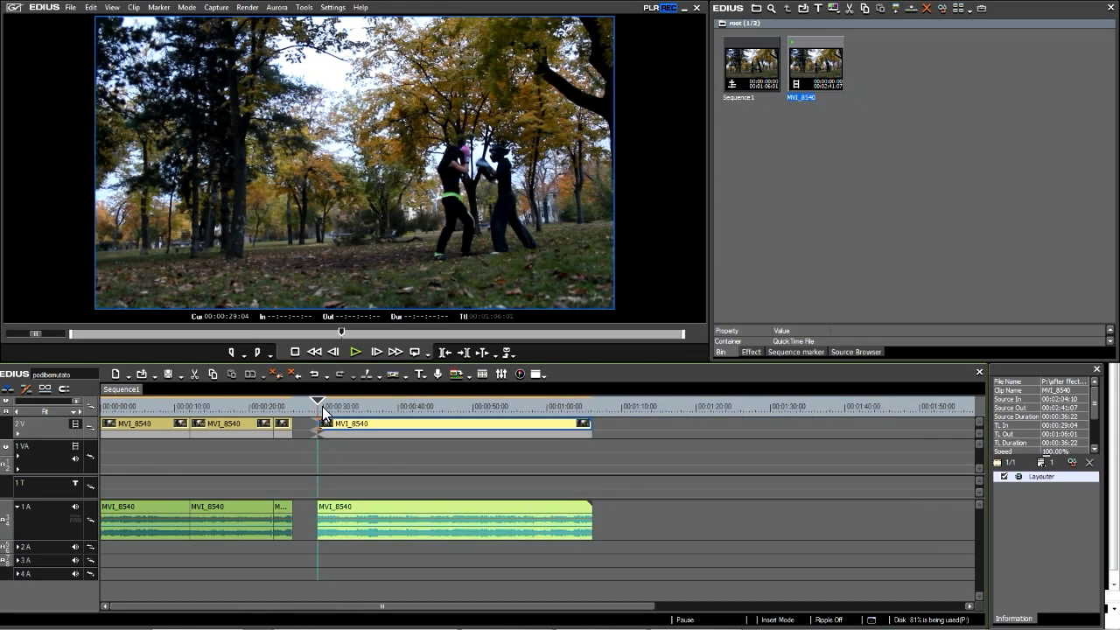
- Extend the short piece's end to 00:00:28:02 and move the last clip directly against it
{"action": "left_click", "coordinate": [289, 425]}
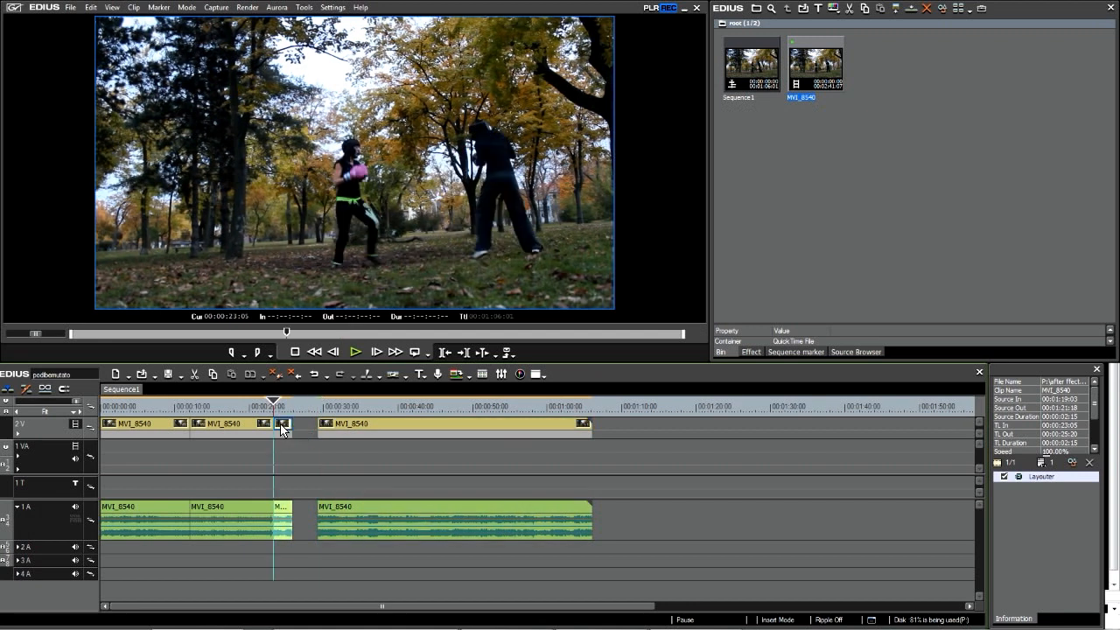
{"action": "left_click_drag", "start_coordinate": [289, 429], "coordinate": [308, 428]}
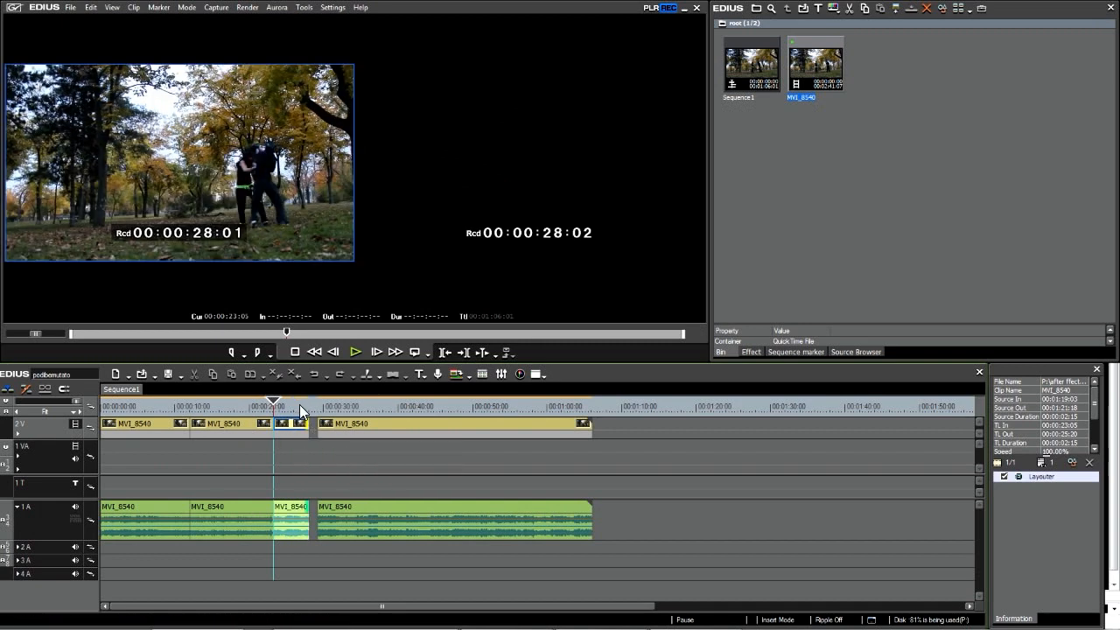
{"action": "left_click", "coordinate": [297, 404]}
{"action": "left_click", "coordinate": [344, 429]}
- Cut the last clip at 00:00:42:00 and delete everything after the cut
{"action": "left_click_drag", "start_coordinate": [341, 430], "coordinate": [417, 408]}
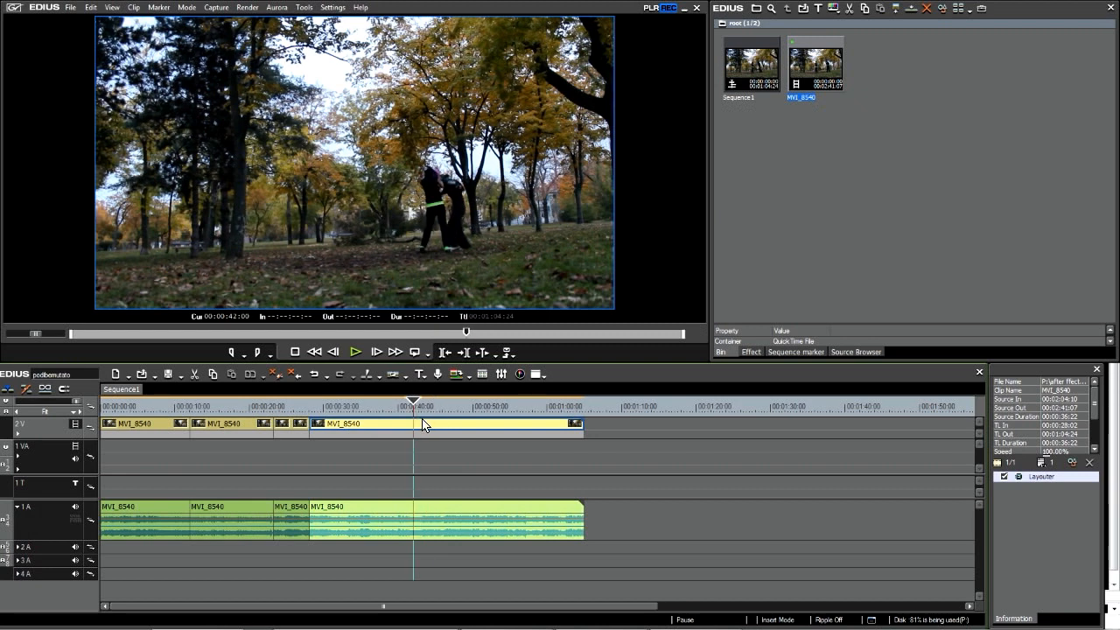
{"action": "key", "text": "c"}
{"action": "left_click", "coordinate": [442, 429]}
{"action": "key", "text": "Delete"}
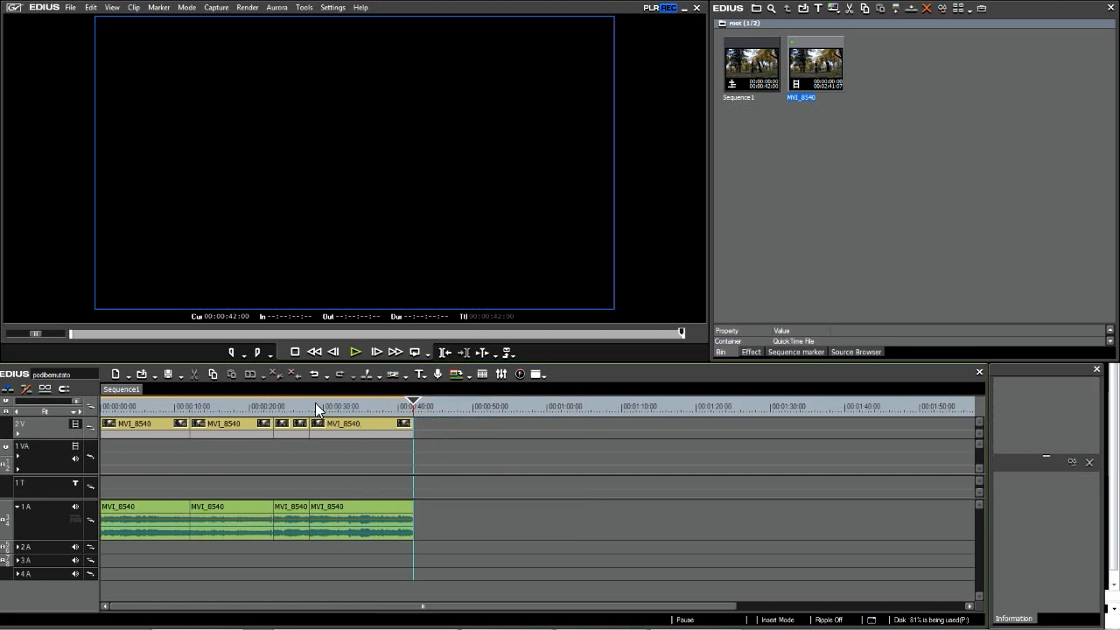
- Scrub back to 00:00:15:23 and select audio tracks 2A, 3A and 4A in turn
{"action": "left_click", "coordinate": [275, 406]}
{"action": "left_click", "coordinate": [220, 406]}
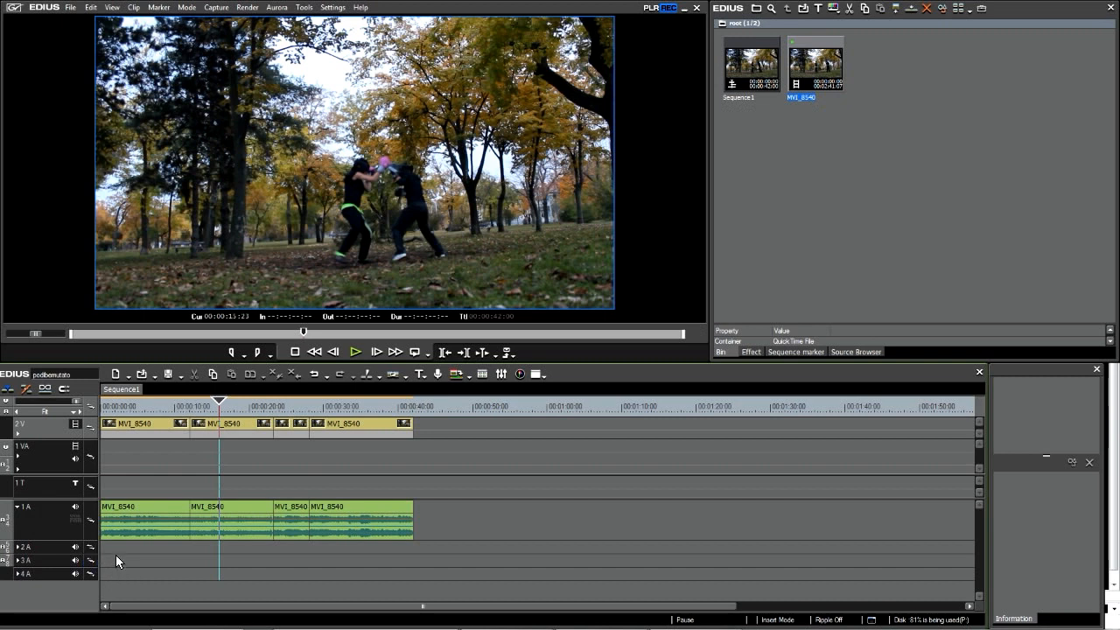
{"action": "left_click", "coordinate": [37, 544]}
{"action": "left_click", "coordinate": [32, 561]}
{"action": "left_click", "coordinate": [40, 573]}
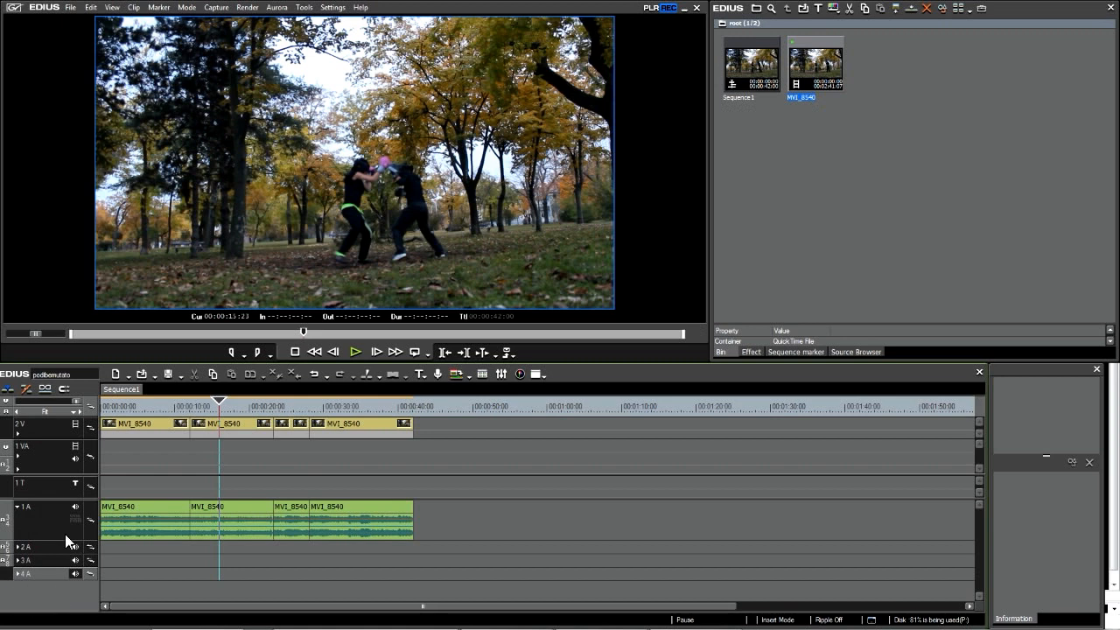
- Add one more audio track below track 4A
{"action": "right_click", "coordinate": [54, 597]}
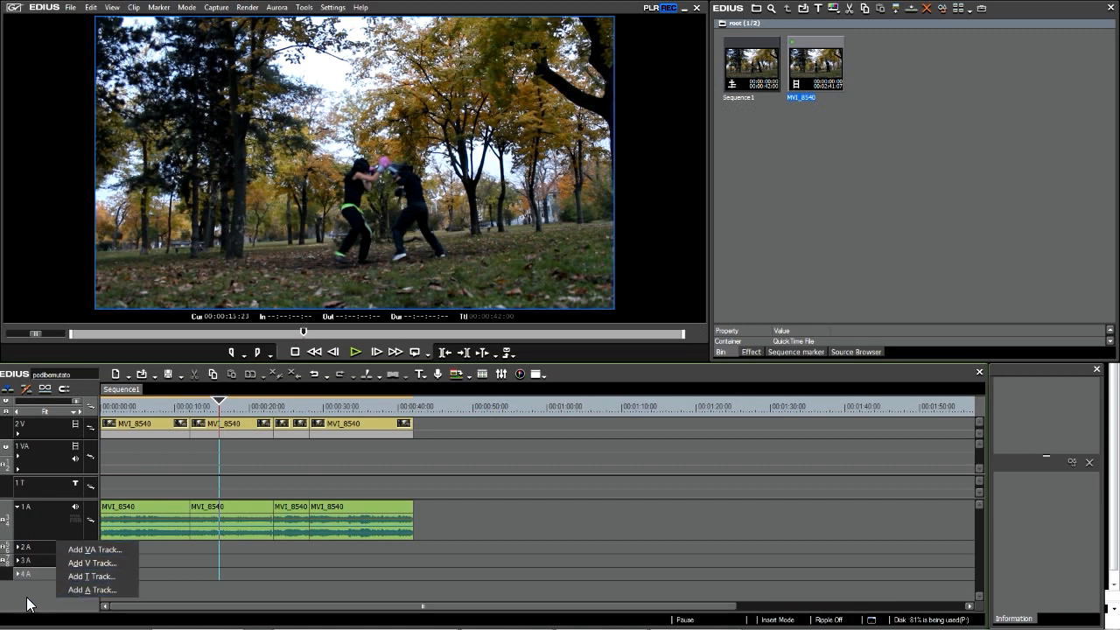
{"action": "left_click", "coordinate": [88, 590]}
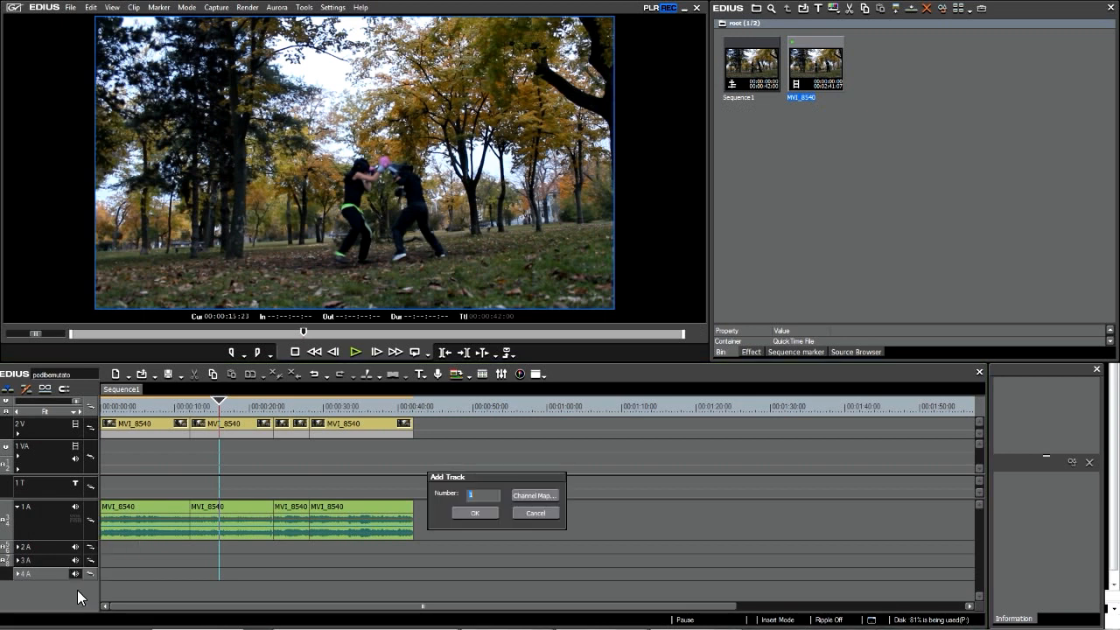
{"action": "left_click", "coordinate": [472, 515]}
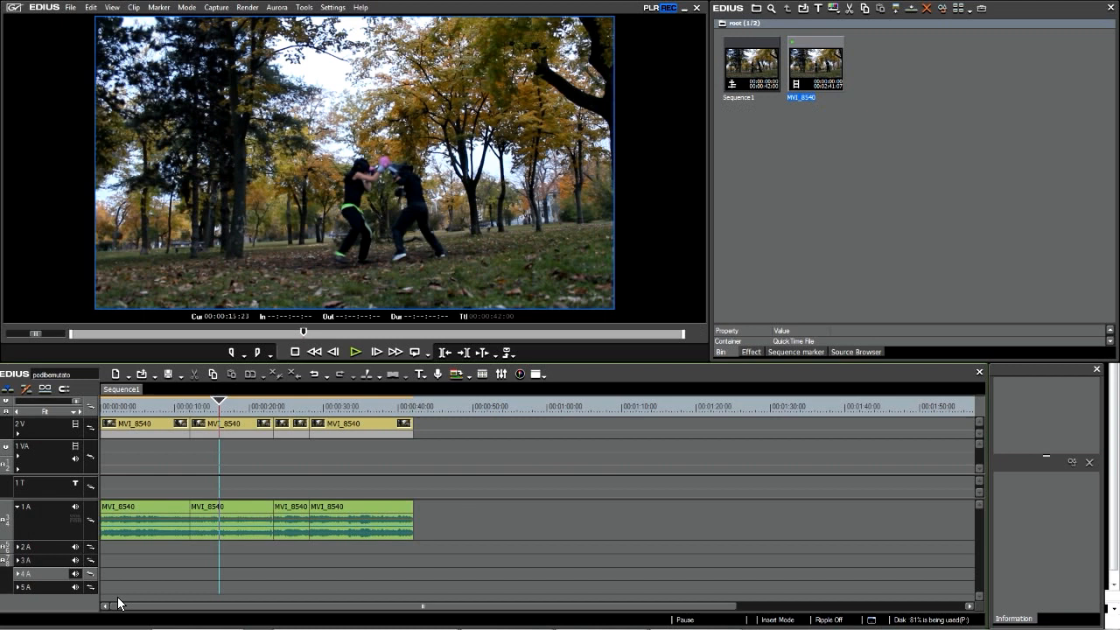
- Move the first clip's audio to track 2A and mute audio tracks 1A, 2A and 3A
{"action": "left_click_drag", "start_coordinate": [138, 516], "coordinate": [147, 547]}
{"action": "left_click_drag", "start_coordinate": [207, 408], "coordinate": [159, 406]}
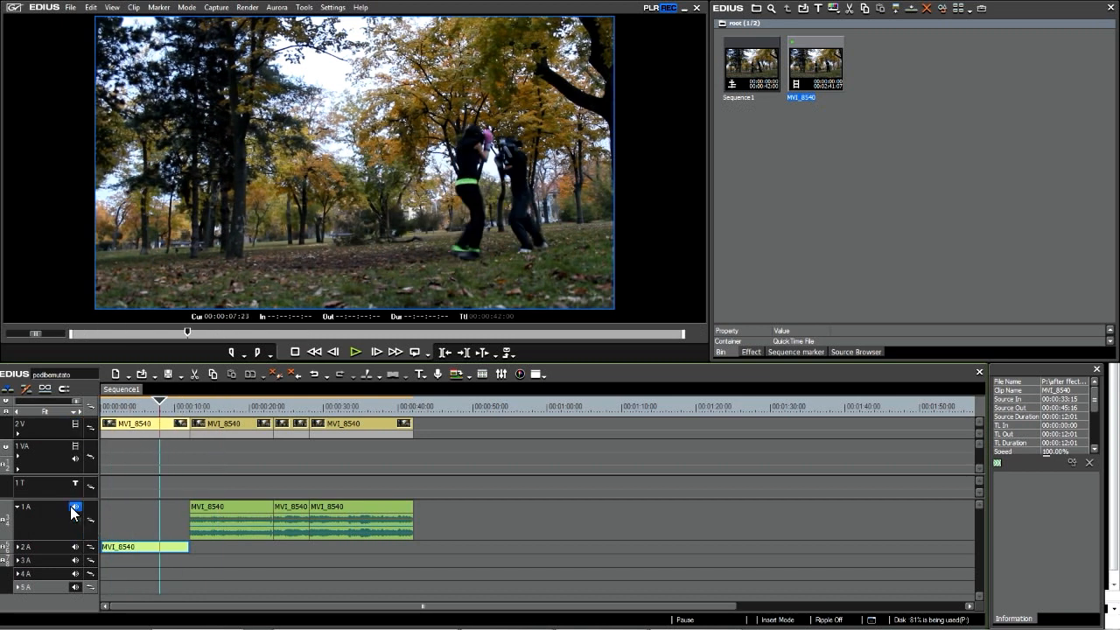
{"action": "left_click_drag", "start_coordinate": [74, 510], "coordinate": [76, 581]}
{"action": "left_click", "coordinate": [75, 574]}
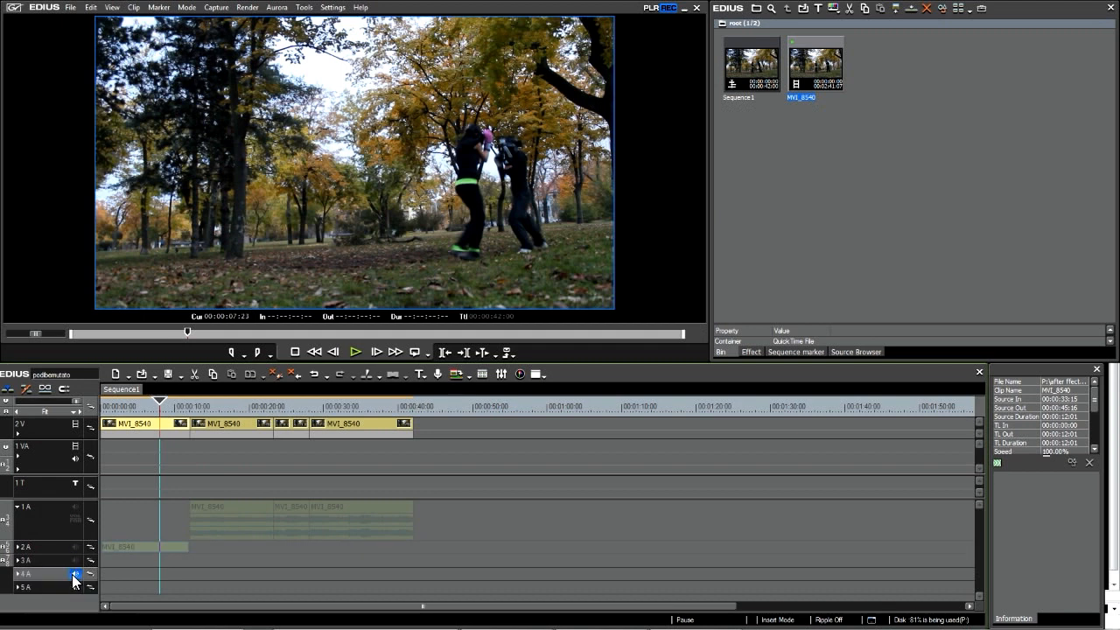
- Toggle the visibility of video track 2V repeatedly and unmute audio track 1A
{"action": "left_click", "coordinate": [75, 426]}
{"action": "left_click", "coordinate": [75, 426]}
{"action": "left_click", "coordinate": [75, 426]}
{"action": "left_click", "coordinate": [75, 426]}
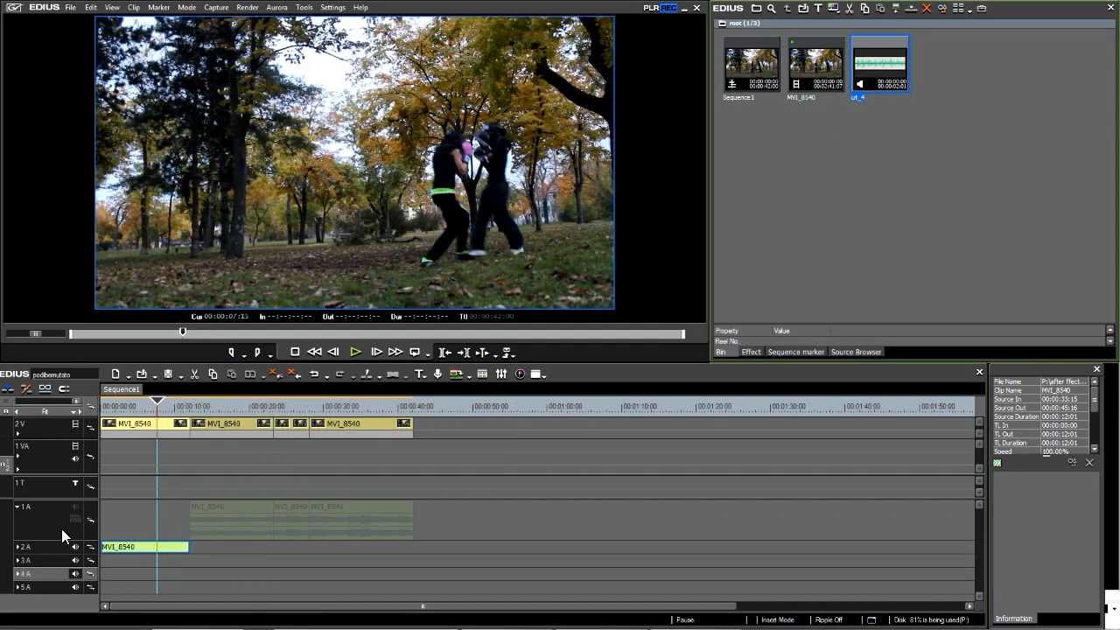
{"action": "left_click", "coordinate": [76, 507]}
- Place the ut_4 sound clip from the bin at 00:00:07:15 and move it onto audio track 2A
{"action": "left_click_drag", "start_coordinate": [871, 80], "coordinate": [123, 521]}
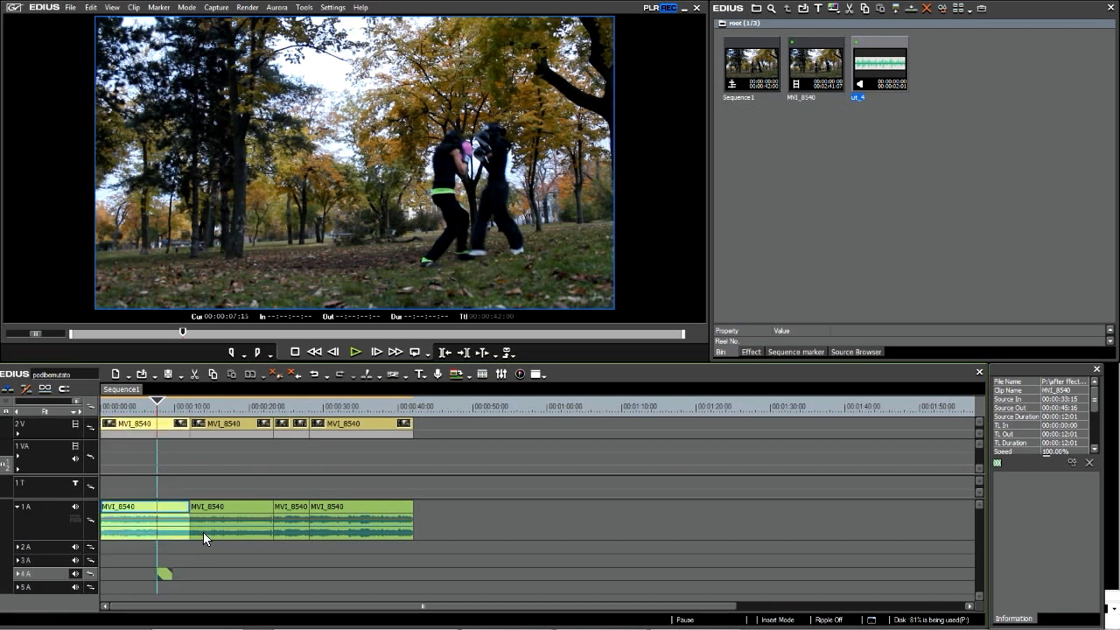
{"action": "left_click_drag", "start_coordinate": [163, 572], "coordinate": [165, 548]}
{"action": "left_click", "coordinate": [47, 551]}
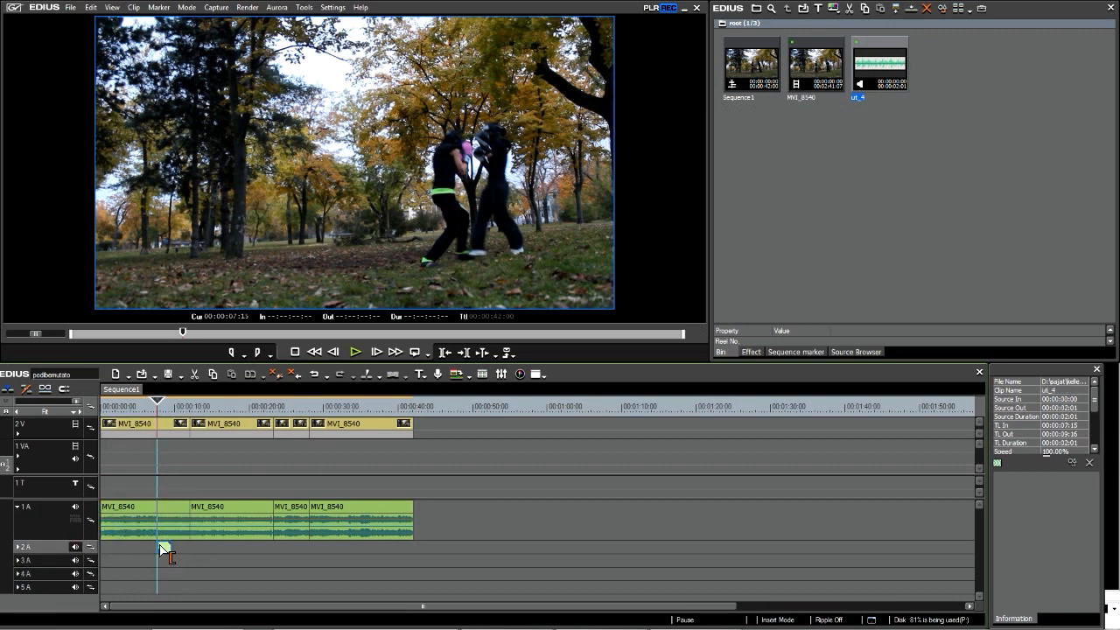
- Move the ut_4 sound clip to 00:00:09:11 on track 2A and play it against the video
{"action": "left_click_drag", "start_coordinate": [73, 397], "coordinate": [28, 403]}
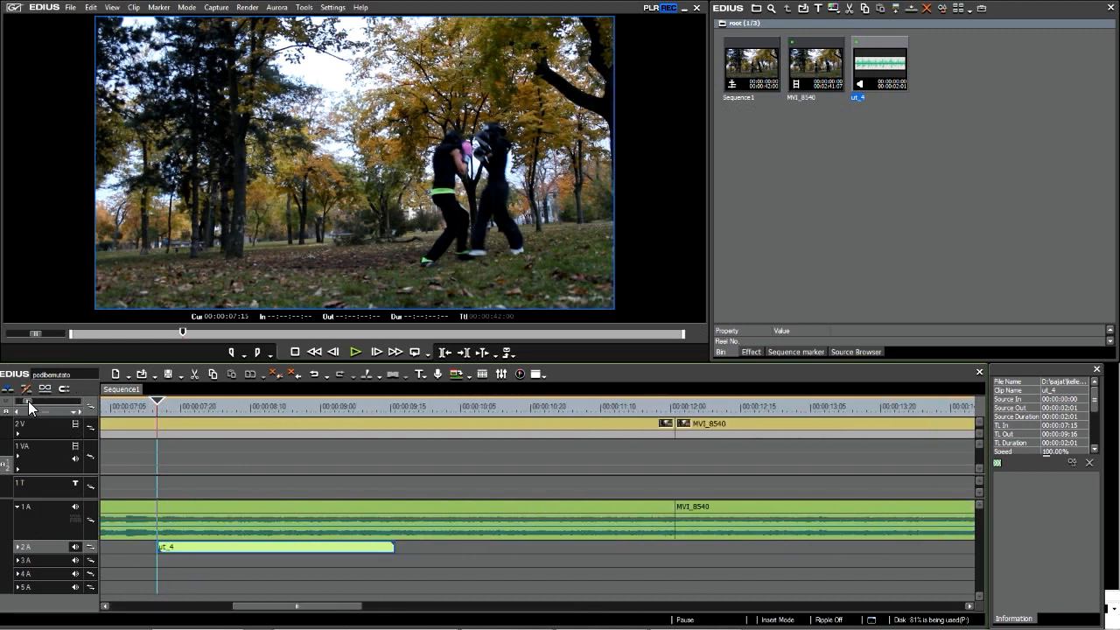
{"action": "left_click_drag", "start_coordinate": [164, 401], "coordinate": [318, 411]}
{"action": "left_click_drag", "start_coordinate": [248, 549], "coordinate": [442, 555]}
{"action": "key", "text": "space"}
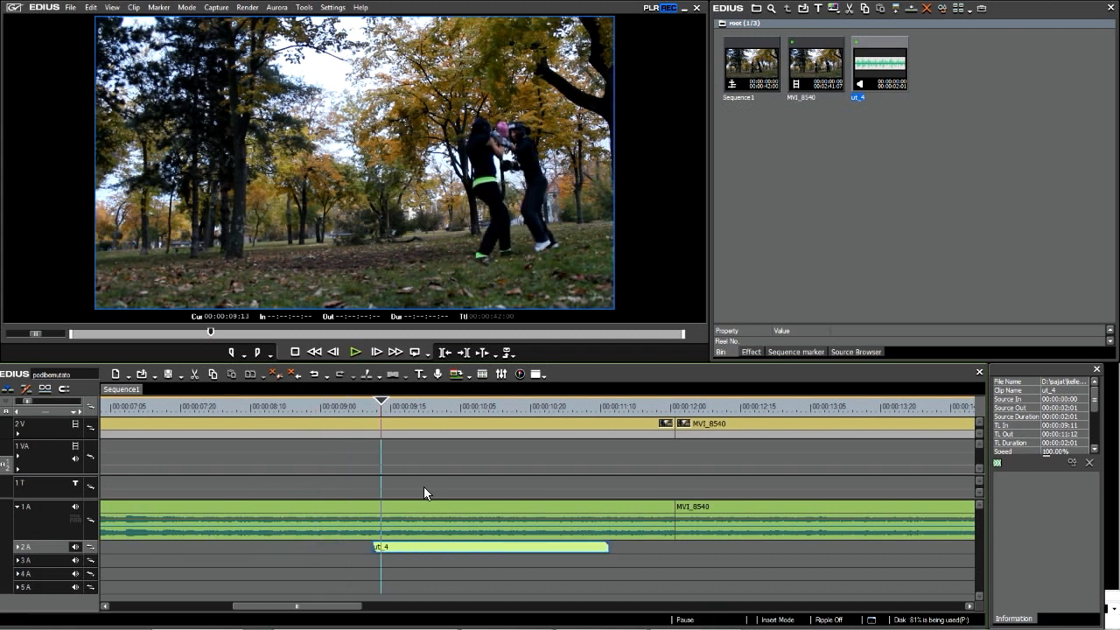
- Move the ut_4 sound clip back to 00:00:08:13, expand track 2A's waveform, and nudge the clip to 00:00:08:12
{"action": "left_click_drag", "start_coordinate": [378, 408], "coordinate": [264, 408]}
{"action": "left_click_drag", "start_coordinate": [535, 560], "coordinate": [311, 555]}
{"action": "left_click", "coordinate": [17, 547]}
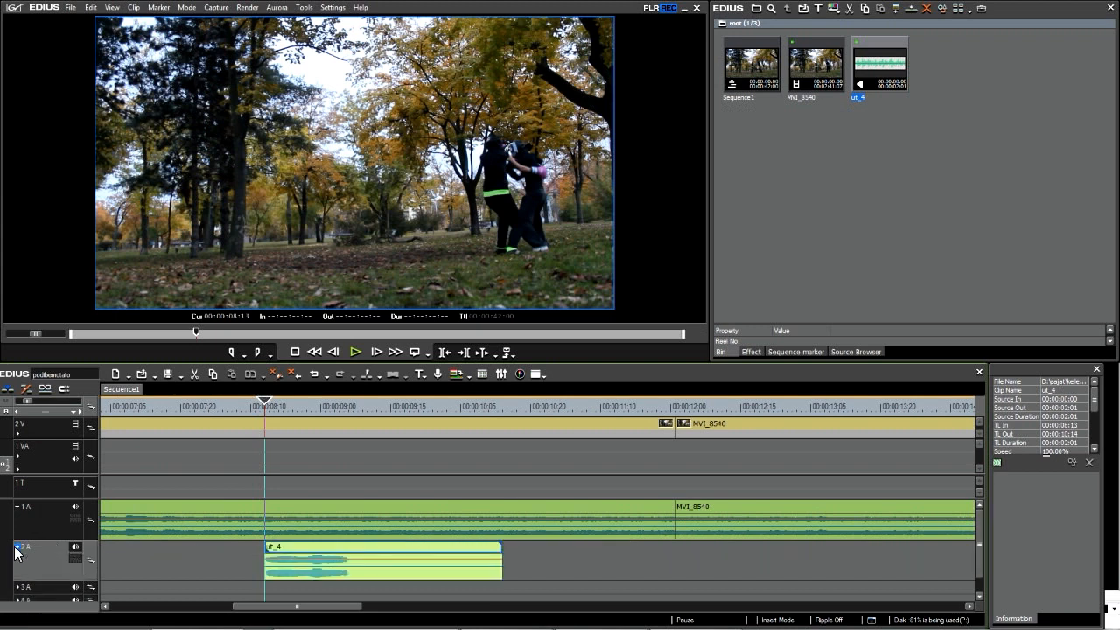
{"action": "left_click_drag", "start_coordinate": [299, 557], "coordinate": [295, 558]}
- Play back the section around the ut_4 sound to check its sync and collapse audio track 2A
{"action": "left_click", "coordinate": [239, 404]}
{"action": "key", "text": "space"}
{"action": "key", "text": "space"}
{"action": "left_click", "coordinate": [18, 547]}
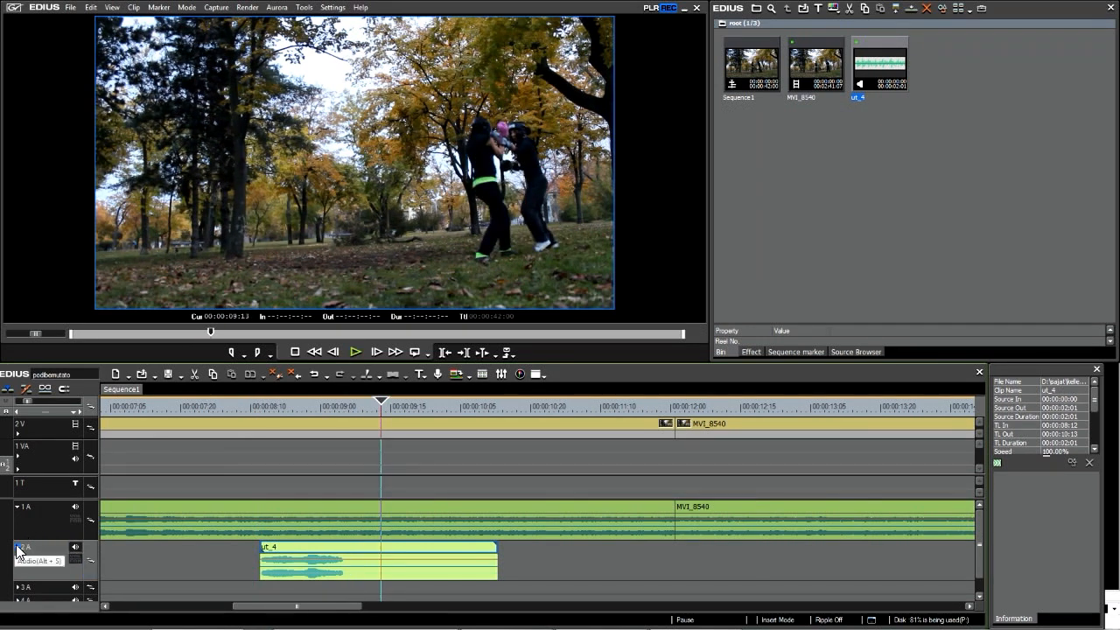
{"action": "left_click", "coordinate": [227, 405]}
{"action": "key", "text": "space"}
{"action": "key", "text": "space"}
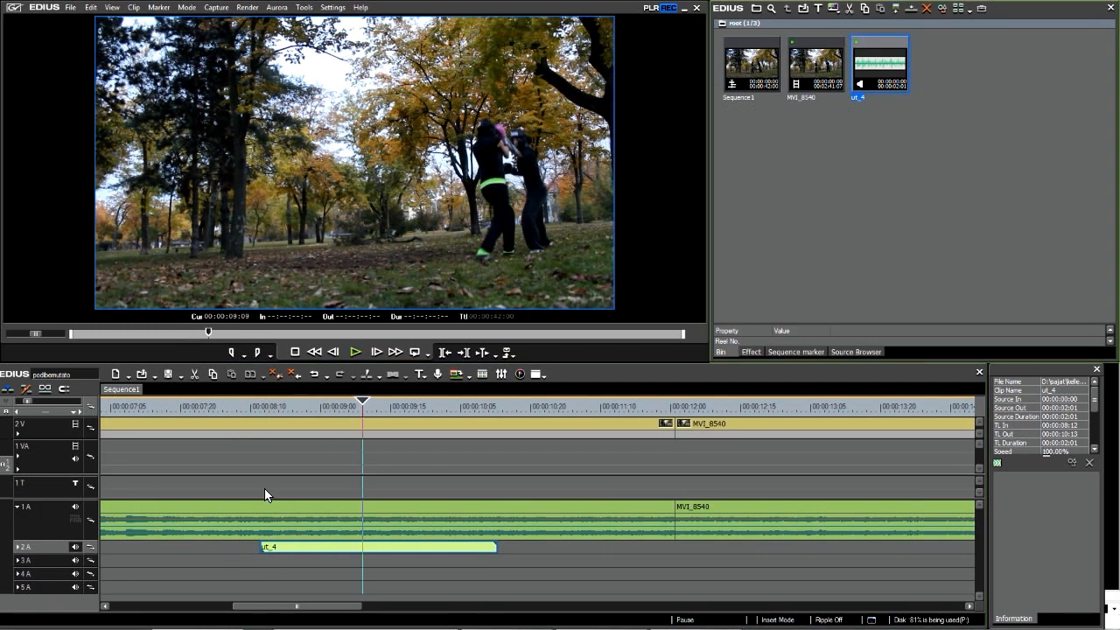
- Cut the first MVI_8540 clip at 00:00:08:12, where the ut_4 sound begins
{"action": "left_click_drag", "start_coordinate": [240, 403], "coordinate": [287, 403]}
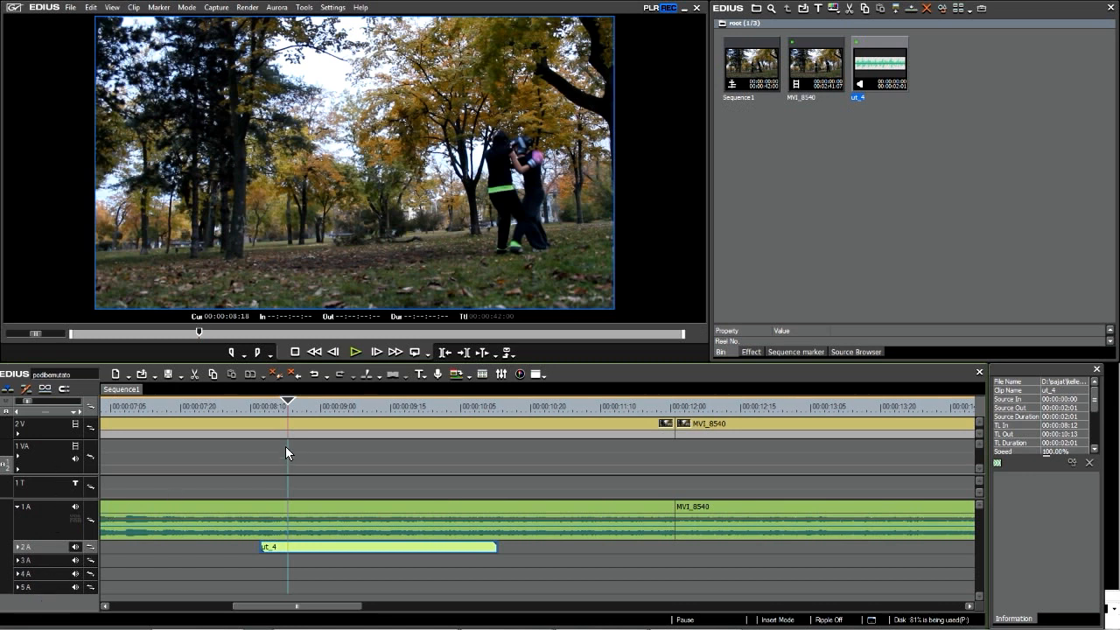
{"action": "left_click_drag", "start_coordinate": [278, 402], "coordinate": [260, 402]}
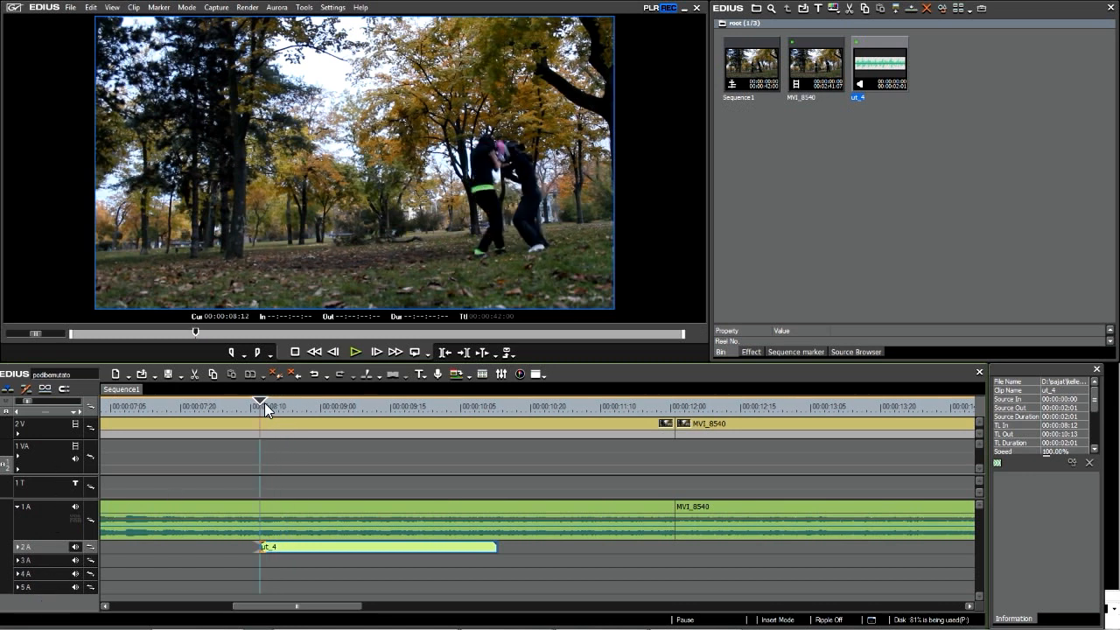
{"action": "left_click", "coordinate": [280, 507]}
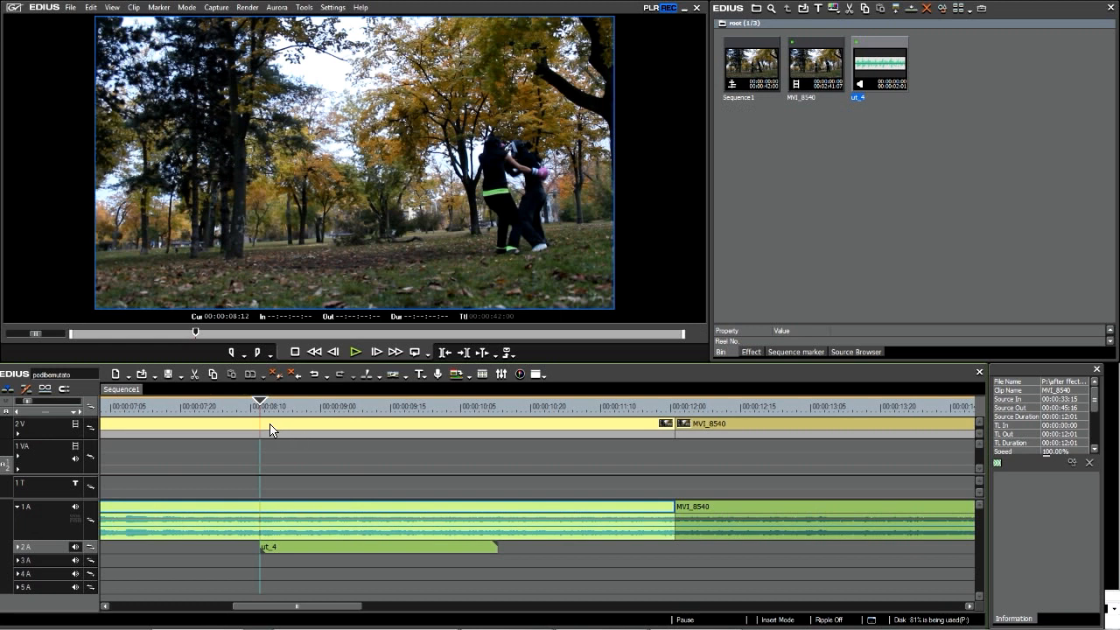
{"action": "mouse_move", "coordinate": [257, 402]}
{"action": "left_mouse_down"}
{"action": "mouse_move", "coordinate": [286, 402]}
{"action": "mouse_move", "coordinate": [260, 402]}
{"action": "left_mouse_up"}
{"action": "left_click", "coordinate": [260, 425]}
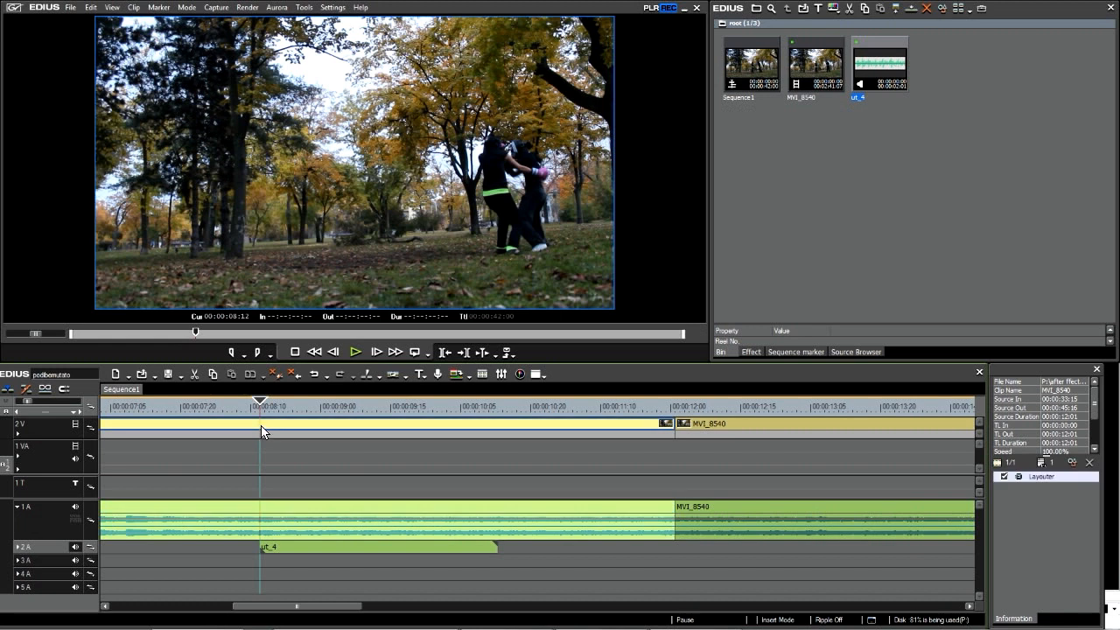
{"action": "key", "text": "c"}
- Ungroup the video and audio of the MVI_8540 piece that starts at 00:00:08:12
{"action": "left_click", "coordinate": [322, 406]}
{"action": "left_click", "coordinate": [288, 408]}
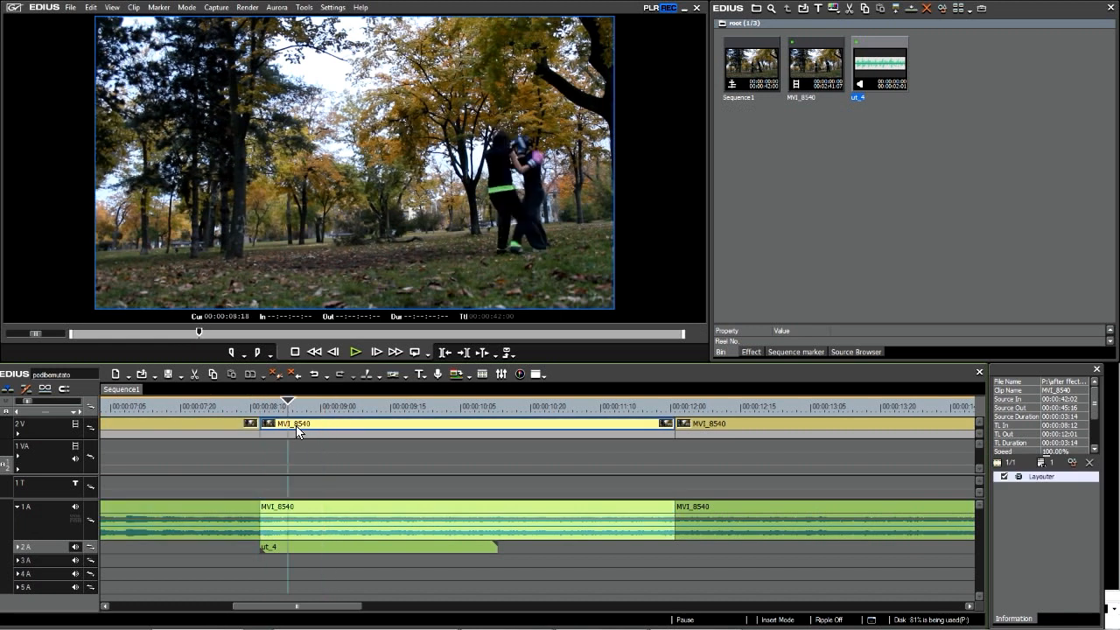
{"action": "right_click", "coordinate": [294, 429]}
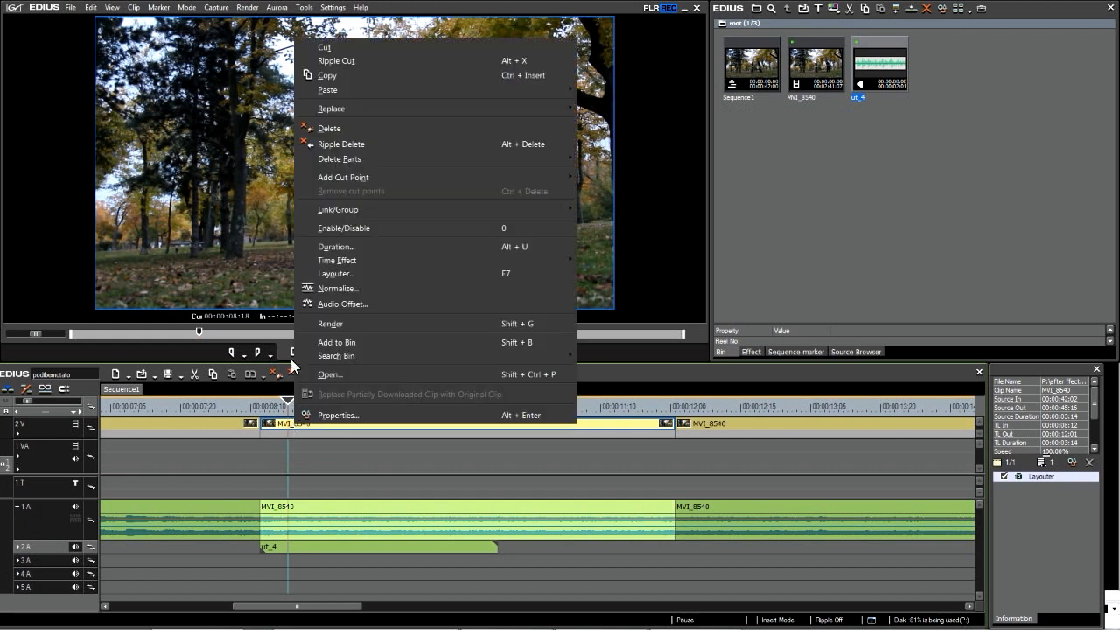
{"action": "mouse_move", "coordinate": [310, 209]}
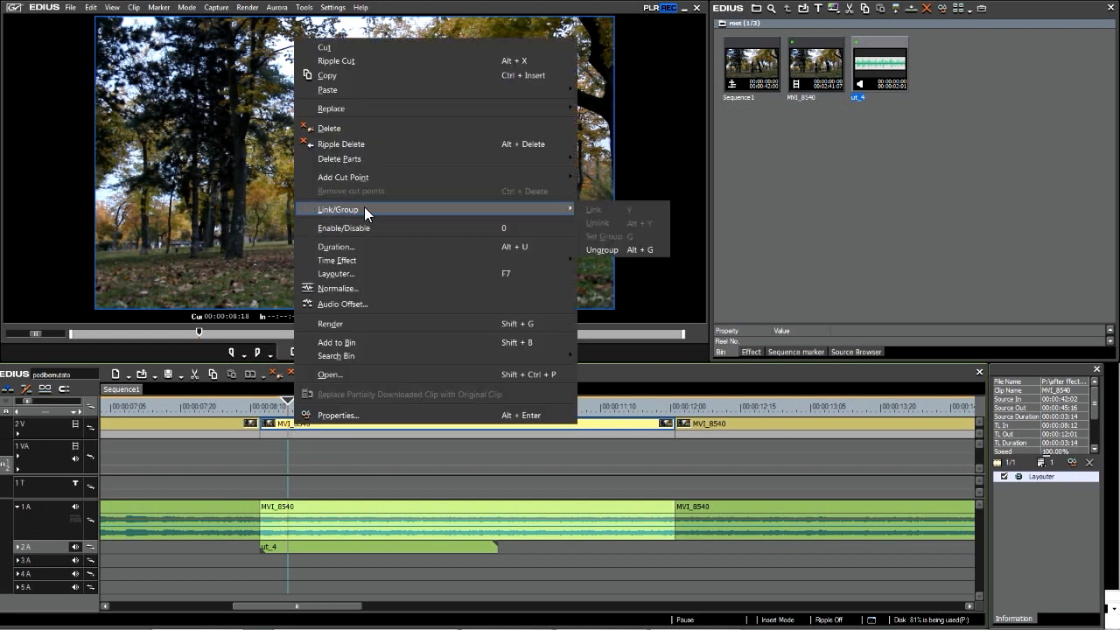
{"action": "left_click", "coordinate": [603, 250]}
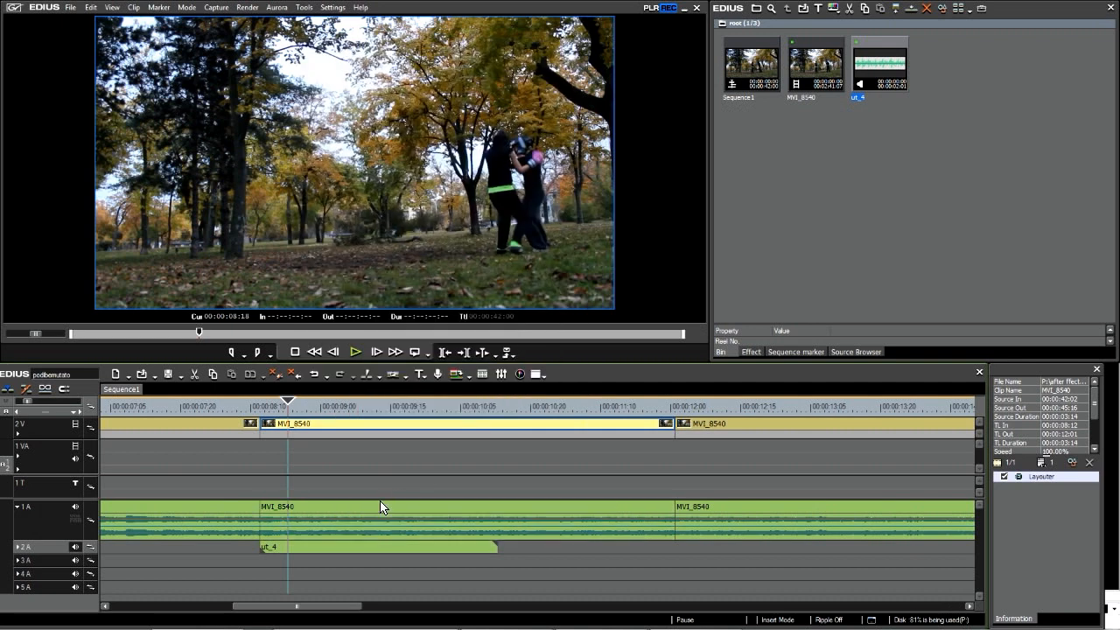
- Select the ungrouped piece's audio and video separately, and delete only its audio from track 1A
{"action": "left_click", "coordinate": [299, 508]}
{"action": "left_click", "coordinate": [306, 424]}
{"action": "left_click", "coordinate": [305, 509]}
{"action": "left_click", "coordinate": [300, 425]}
{"action": "left_click", "coordinate": [305, 511]}
{"action": "left_click", "coordinate": [306, 425]}
{"action": "left_click", "coordinate": [304, 511]}
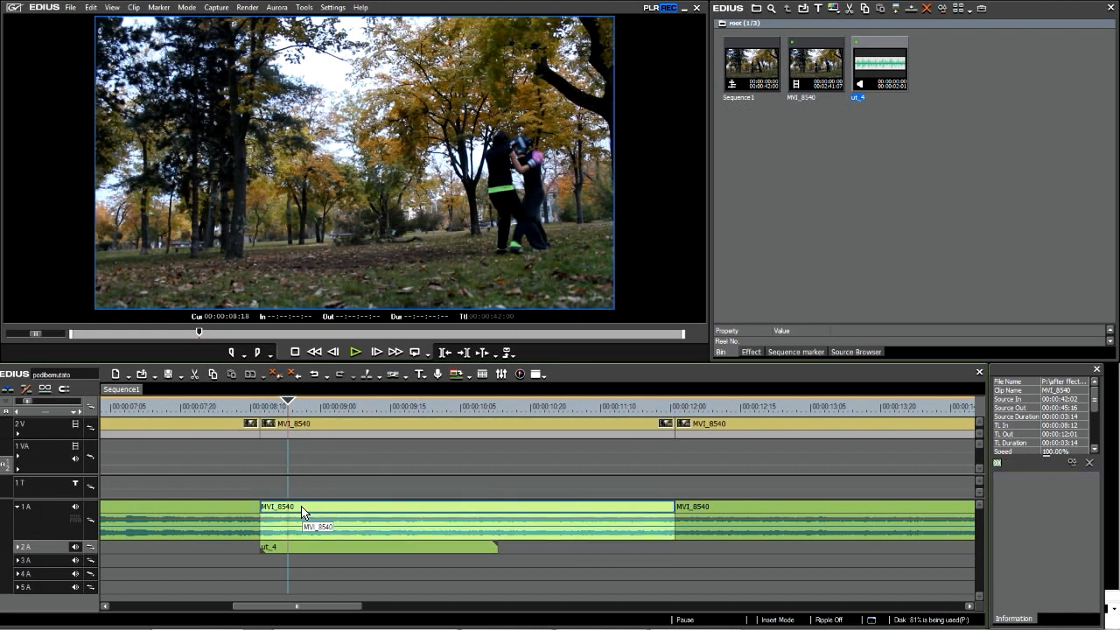
{"action": "key", "text": "Delete"}
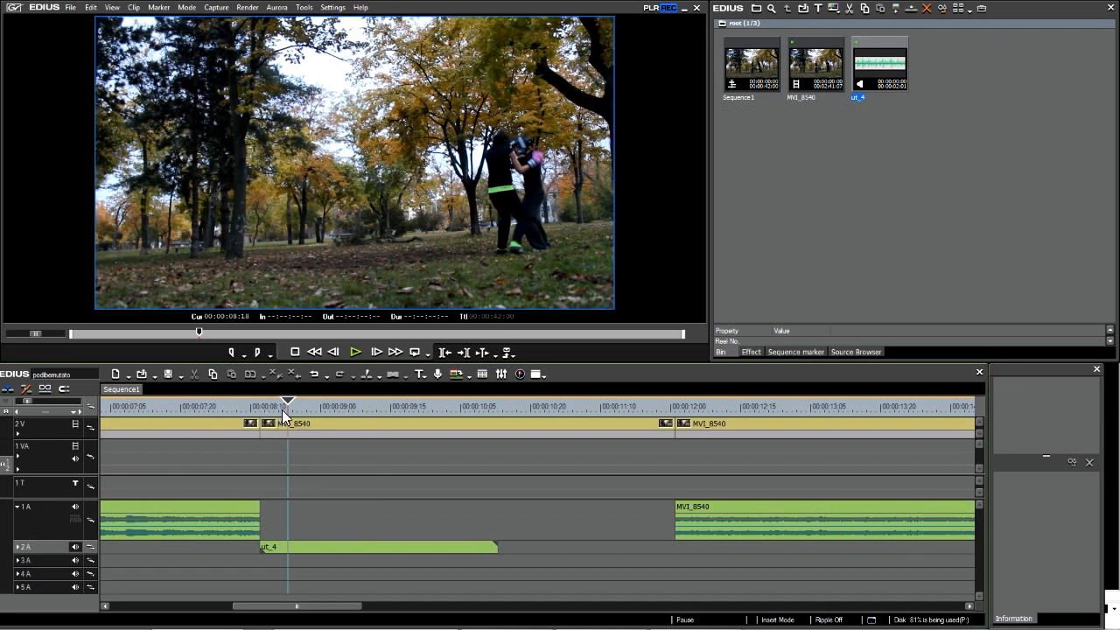
- Play the section without camera audio and set the playhead back to 00:00:10:20
{"action": "left_click", "coordinate": [547, 405]}
{"action": "key", "text": "space"}
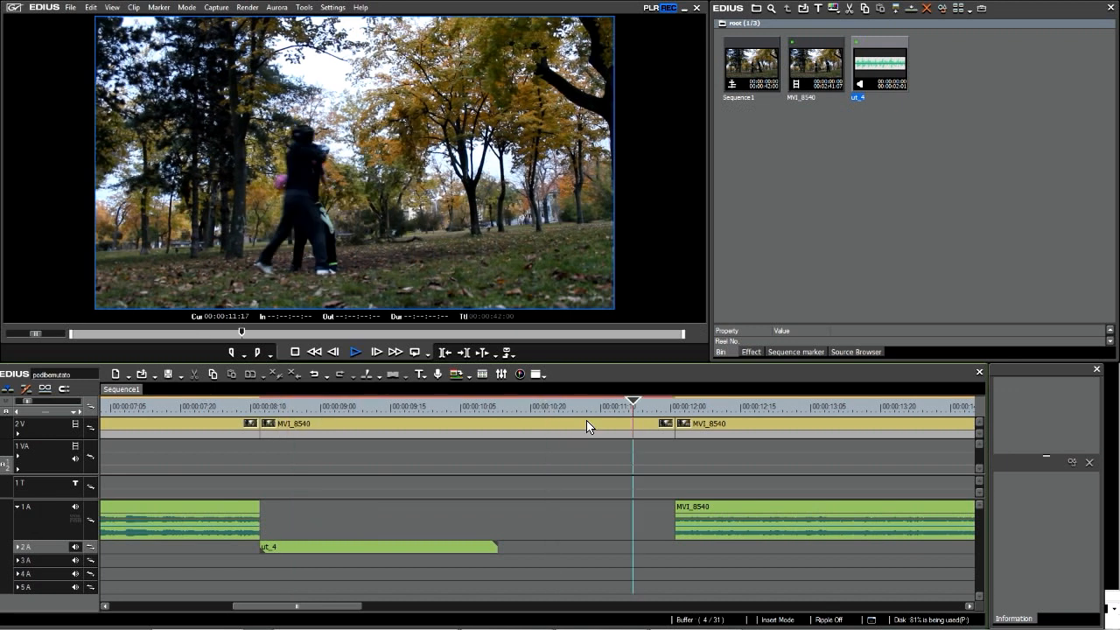
{"action": "left_click", "coordinate": [532, 406]}
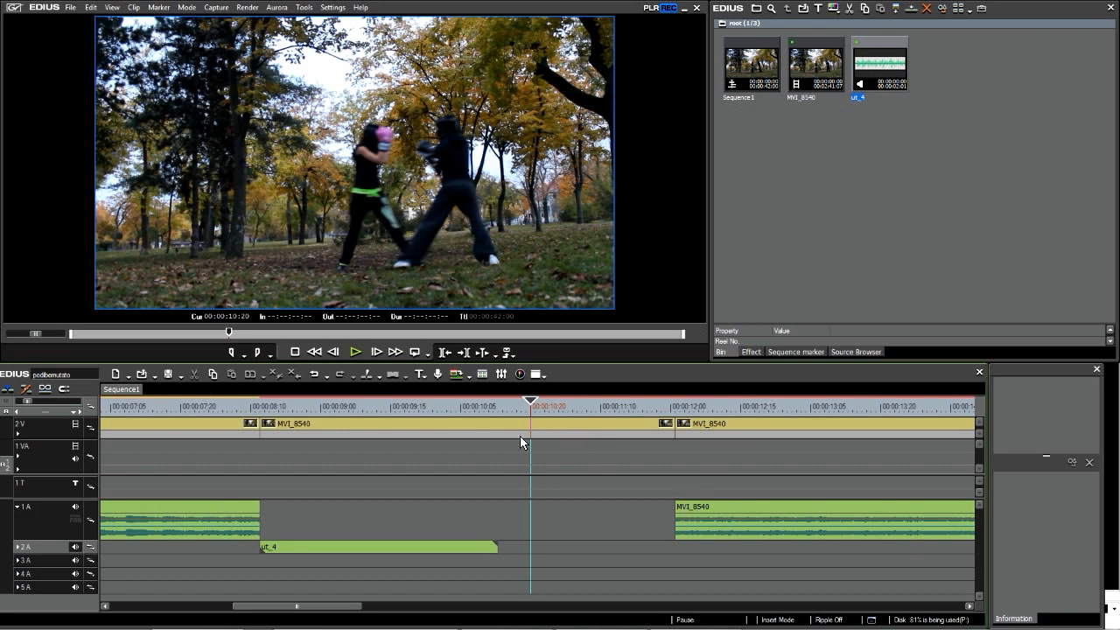
- Ungroup the video and audio of the first MVI_8540 piece, before the cut at 00:00:08:12
{"action": "left_click", "coordinate": [682, 504]}
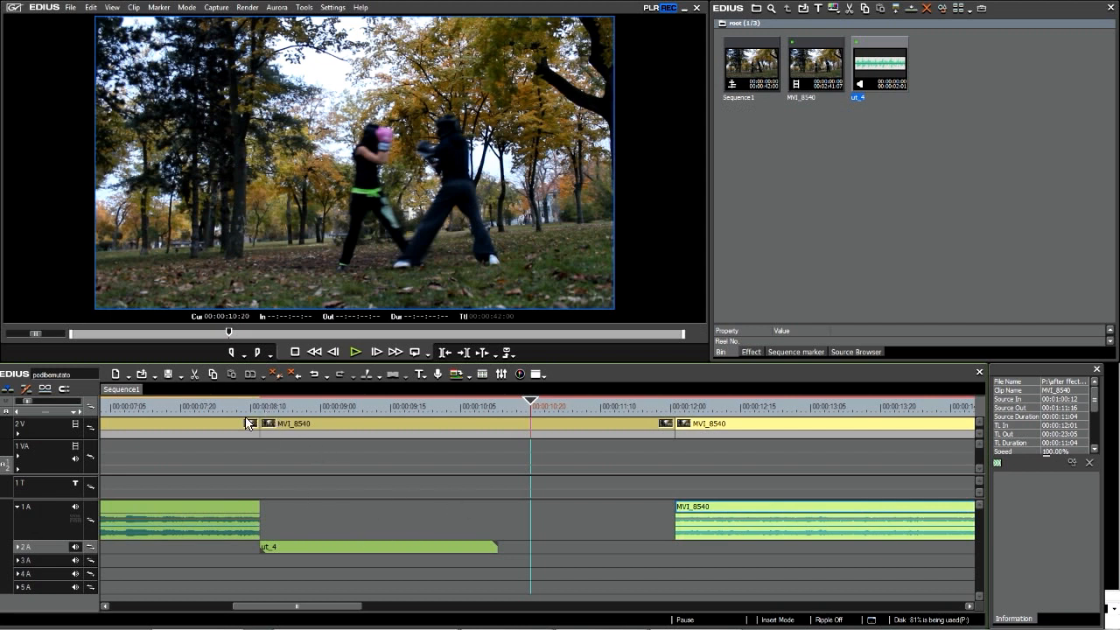
{"action": "left_click", "coordinate": [245, 512]}
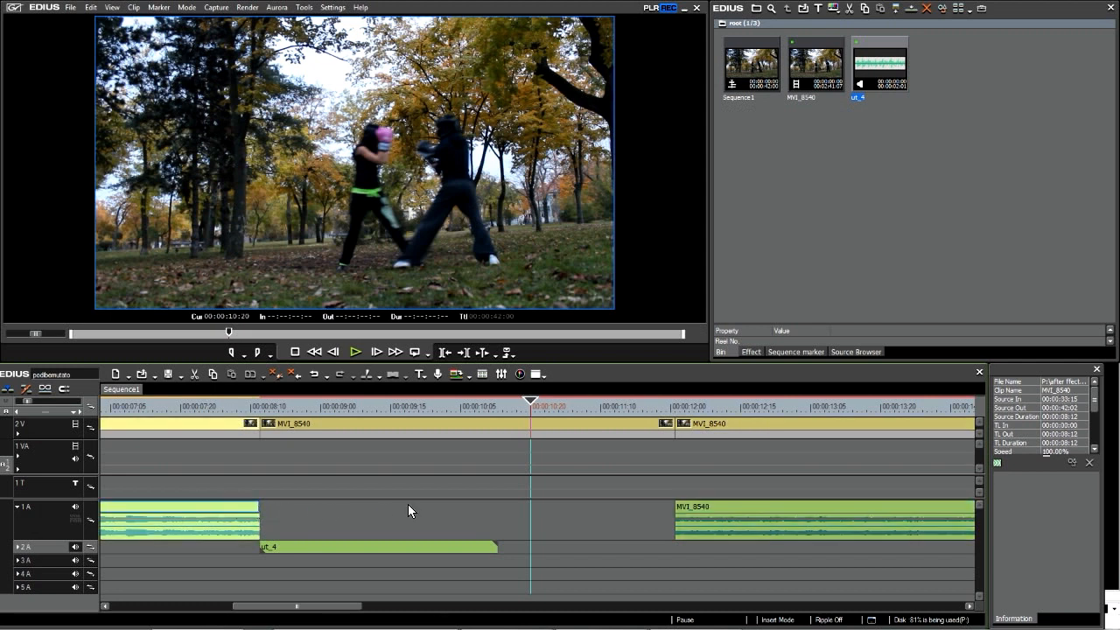
{"action": "right_click", "coordinate": [214, 422]}
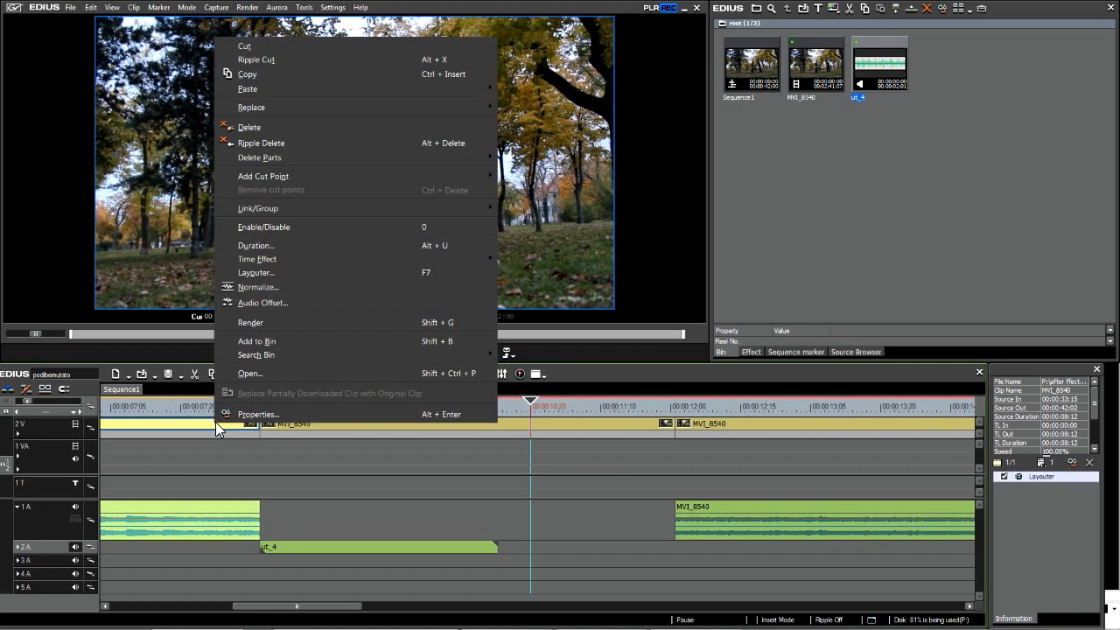
{"action": "left_click", "coordinate": [193, 428]}
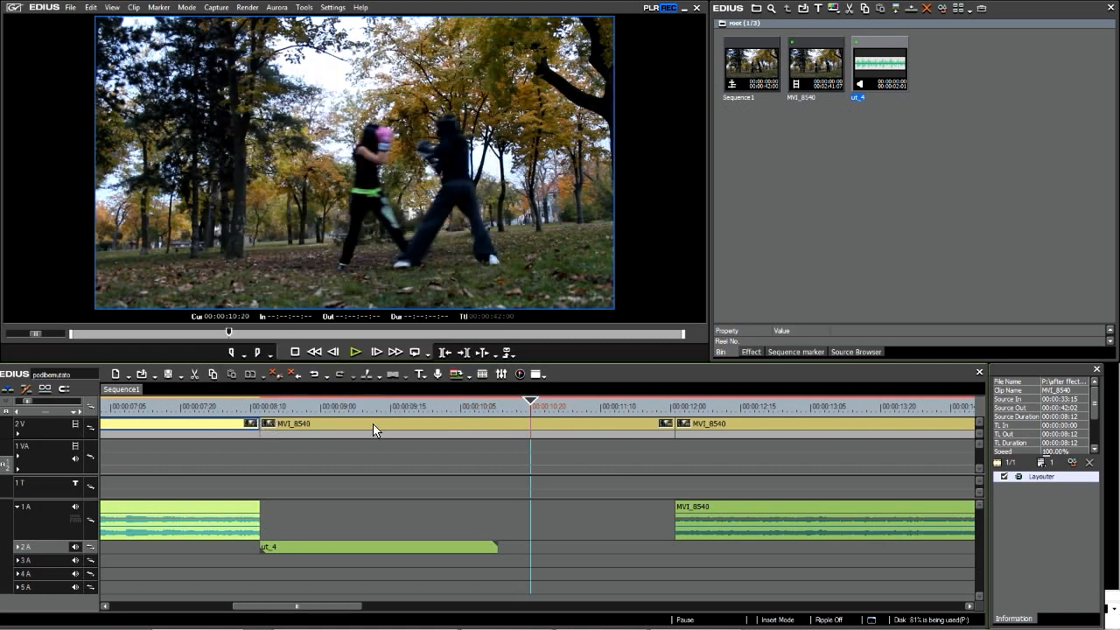
{"action": "left_click", "coordinate": [271, 428]}
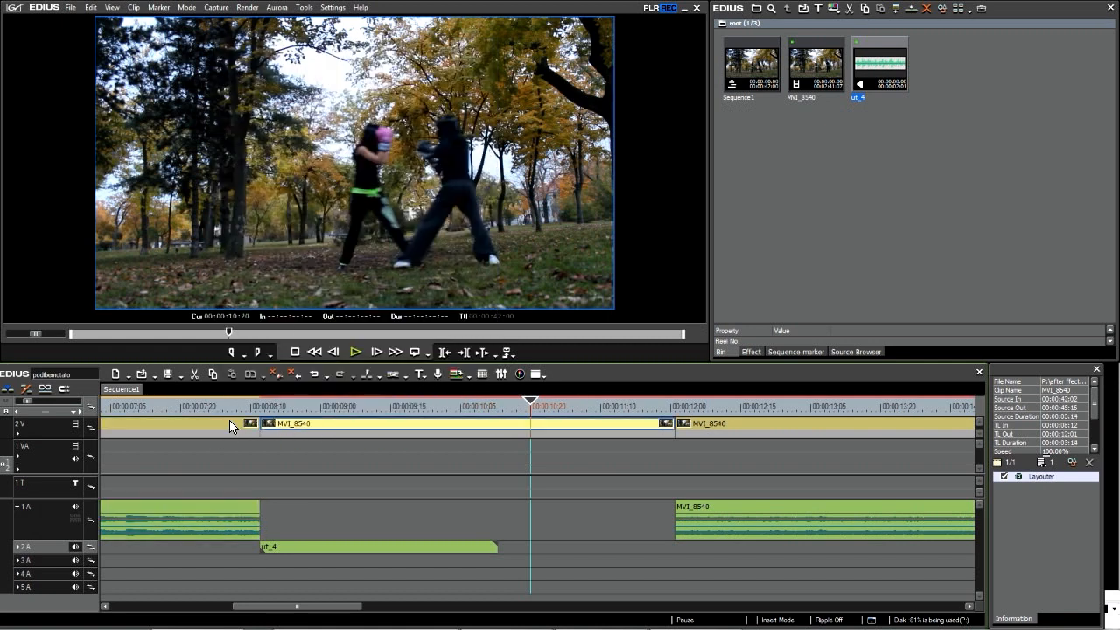
{"action": "left_click", "coordinate": [232, 428]}
{"action": "right_click", "coordinate": [213, 423]}
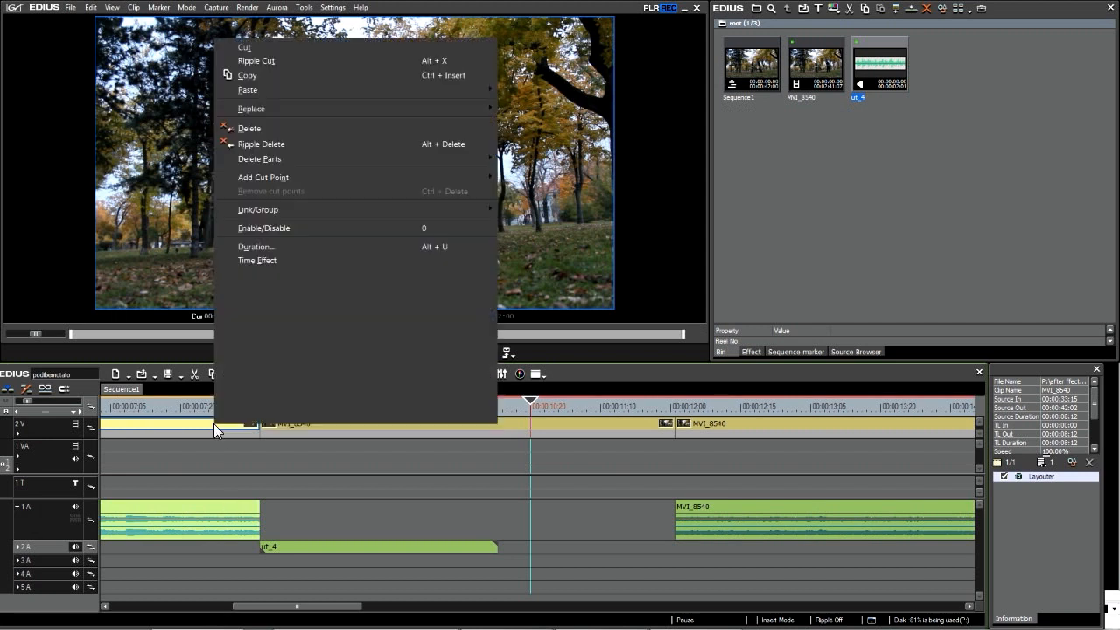
{"action": "mouse_move", "coordinate": [230, 208]}
{"action": "left_click", "coordinate": [523, 249]}
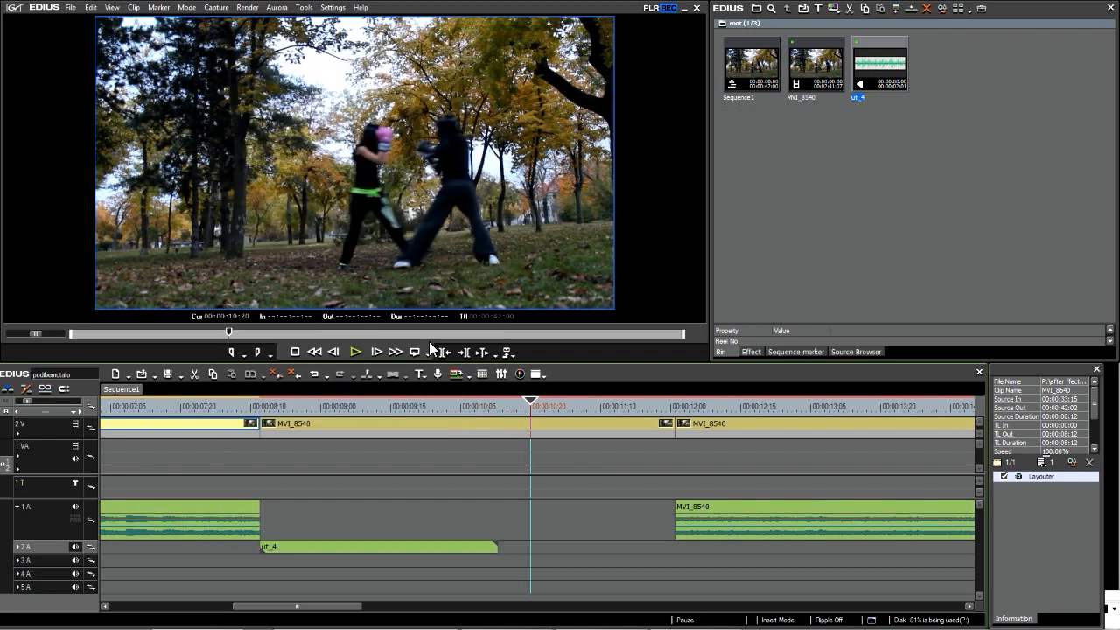
- Extend the first piece's audio alone to 00:00:08:23, and trim its end back to the cut at 00:00:08:12
{"action": "left_click", "coordinate": [233, 513]}
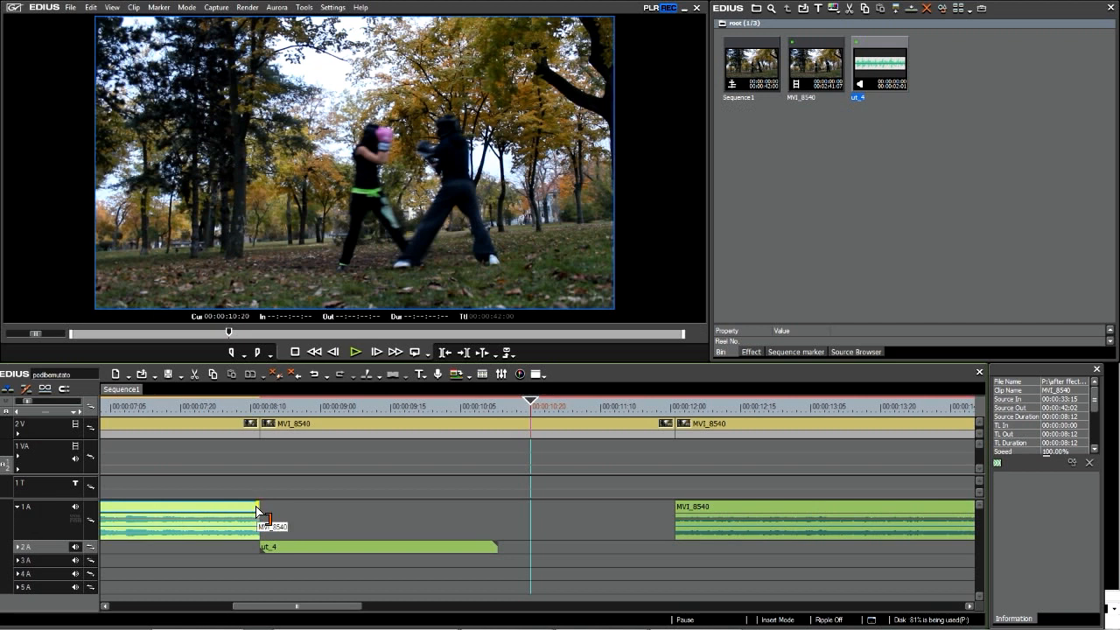
{"action": "left_click_drag", "start_coordinate": [258, 511], "coordinate": [310, 512]}
{"action": "left_click", "coordinate": [259, 405]}
{"action": "key", "text": "space"}
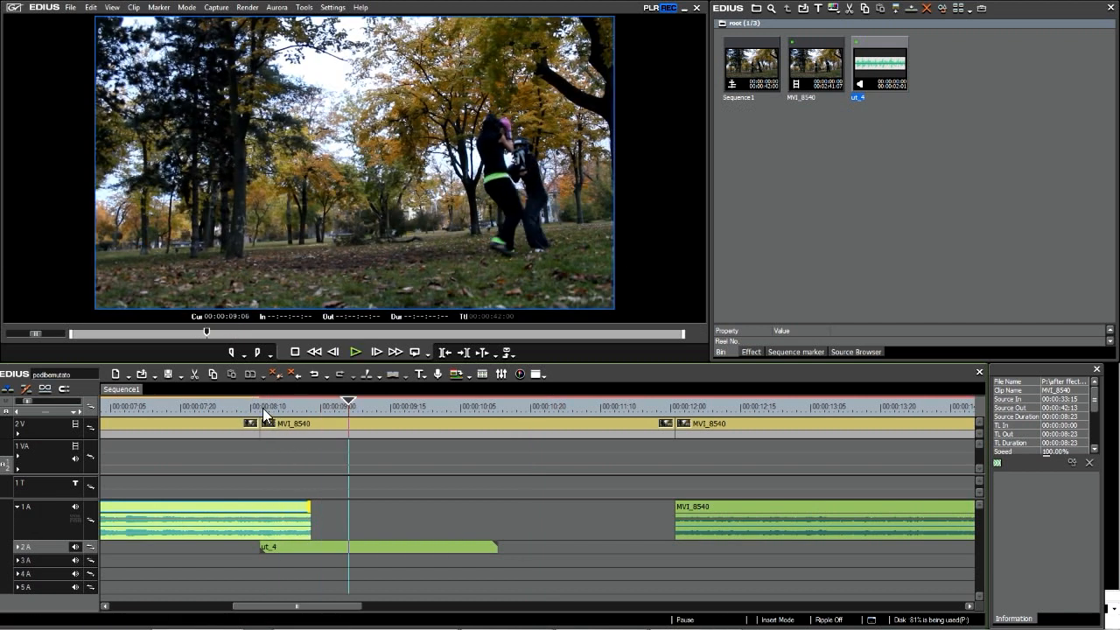
{"action": "left_click", "coordinate": [266, 407]}
{"action": "left_click_drag", "start_coordinate": [311, 509], "coordinate": [260, 512]}
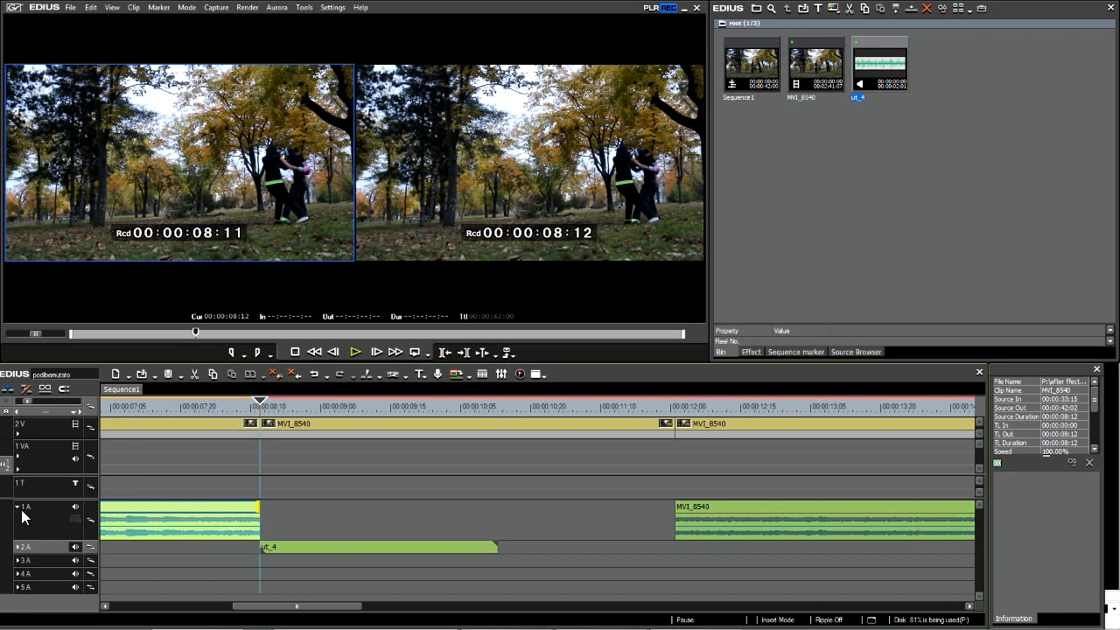
- Show the volume line on track 1A, add points near the end of the first piece's audio, and lower its end point
{"action": "left_click", "coordinate": [73, 525]}
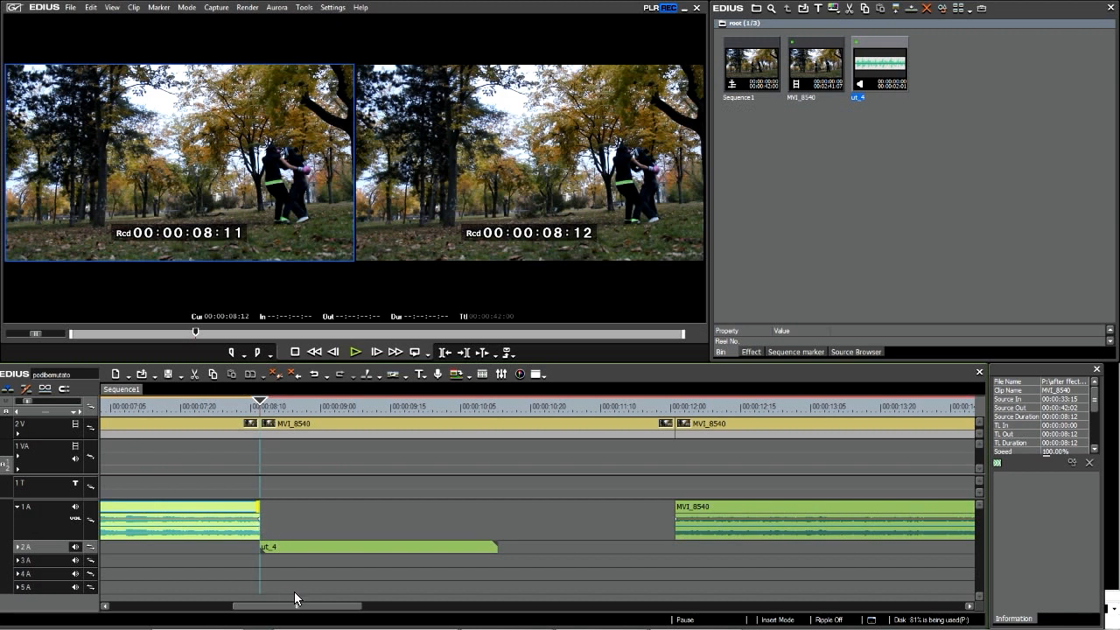
{"action": "left_click_drag", "start_coordinate": [284, 611], "coordinate": [262, 611]}
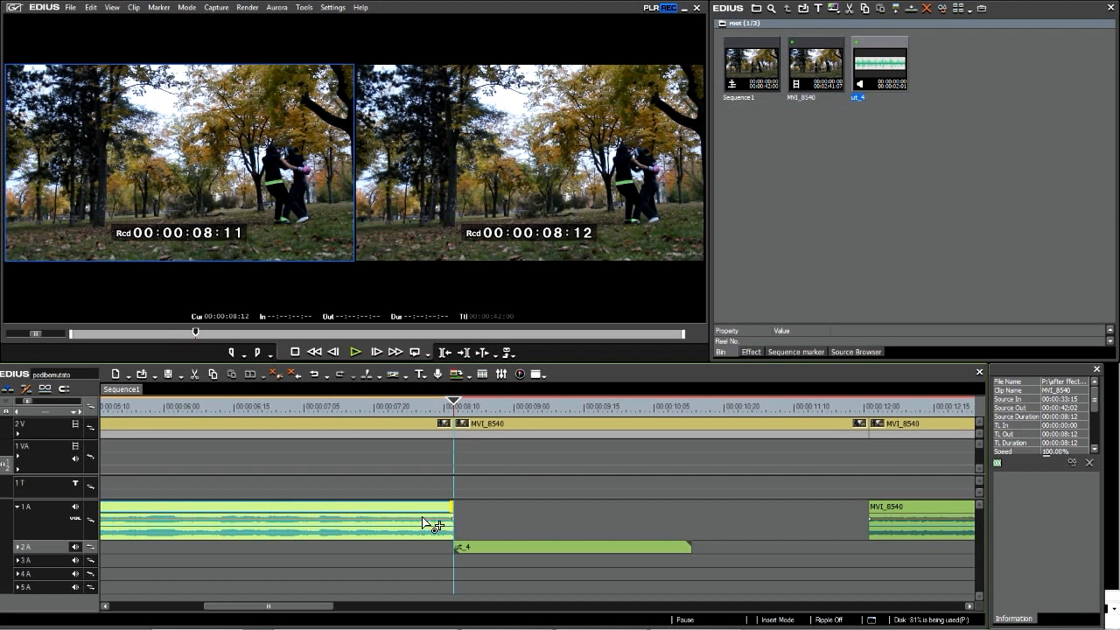
{"action": "left_click", "coordinate": [421, 522]}
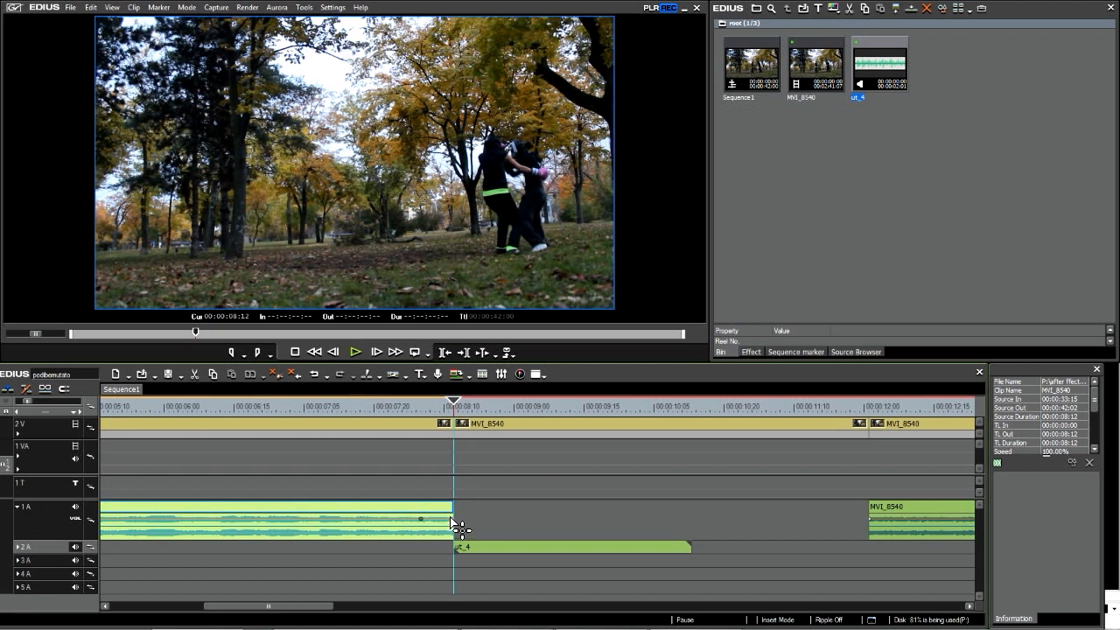
{"action": "mouse_move", "coordinate": [454, 525]}
{"action": "left_mouse_down"}
{"action": "mouse_move", "coordinate": [460, 547]}
{"action": "mouse_move", "coordinate": [453, 536]}
{"action": "left_mouse_up"}
{"action": "left_click", "coordinate": [439, 524]}
- Cut the first piece's audio on track 1A at 00:00:07:22 and at 00:00:08:05
{"action": "mouse_move", "coordinate": [422, 407]}
{"action": "left_mouse_down"}
{"action": "mouse_move", "coordinate": [457, 412]}
{"action": "mouse_move", "coordinate": [423, 406]}
{"action": "left_mouse_up"}
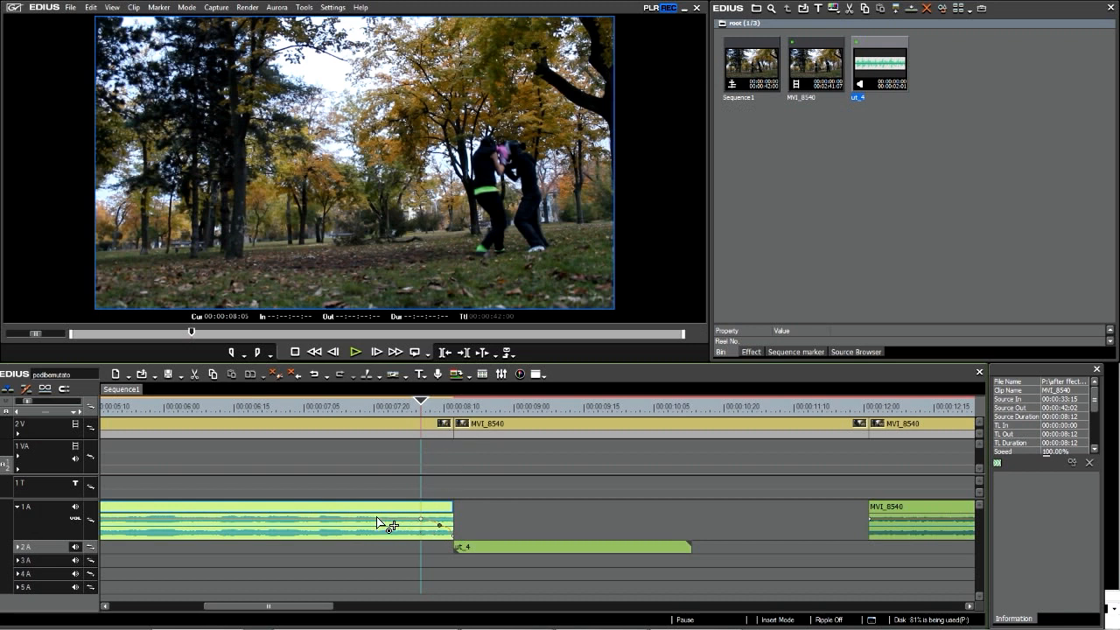
{"action": "left_click", "coordinate": [383, 404]}
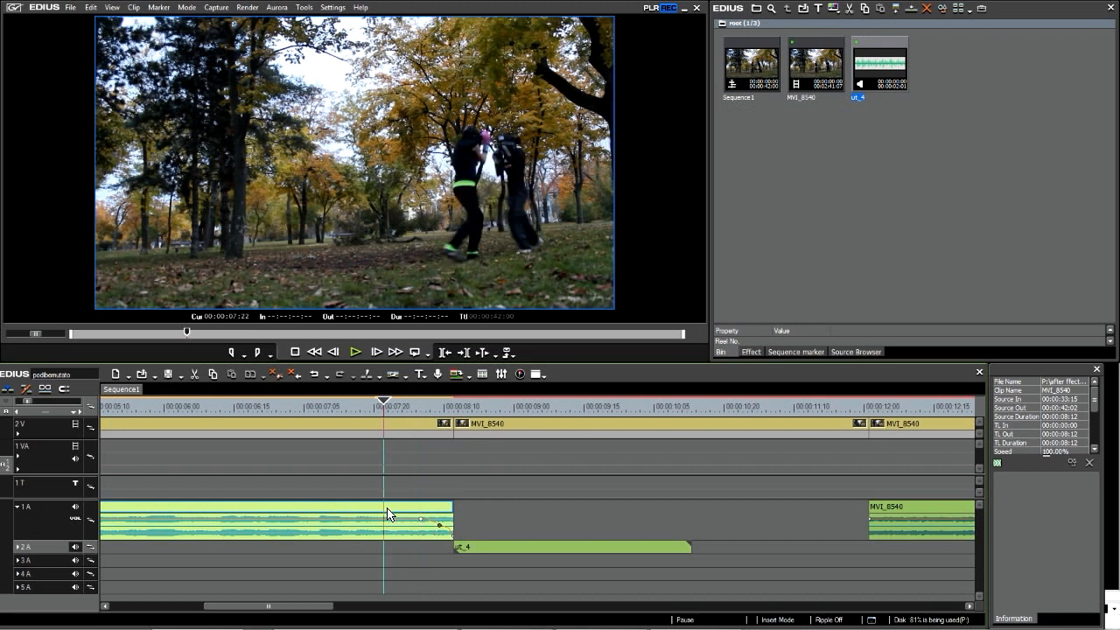
{"action": "key", "text": "c"}
{"action": "left_click", "coordinate": [421, 406]}
{"action": "left_click", "coordinate": [421, 512]}
{"action": "key", "text": "c"}
- Play the sequence from 00:00:07:22 to past the audio cut to hear the volume change
{"action": "left_click", "coordinate": [385, 404]}
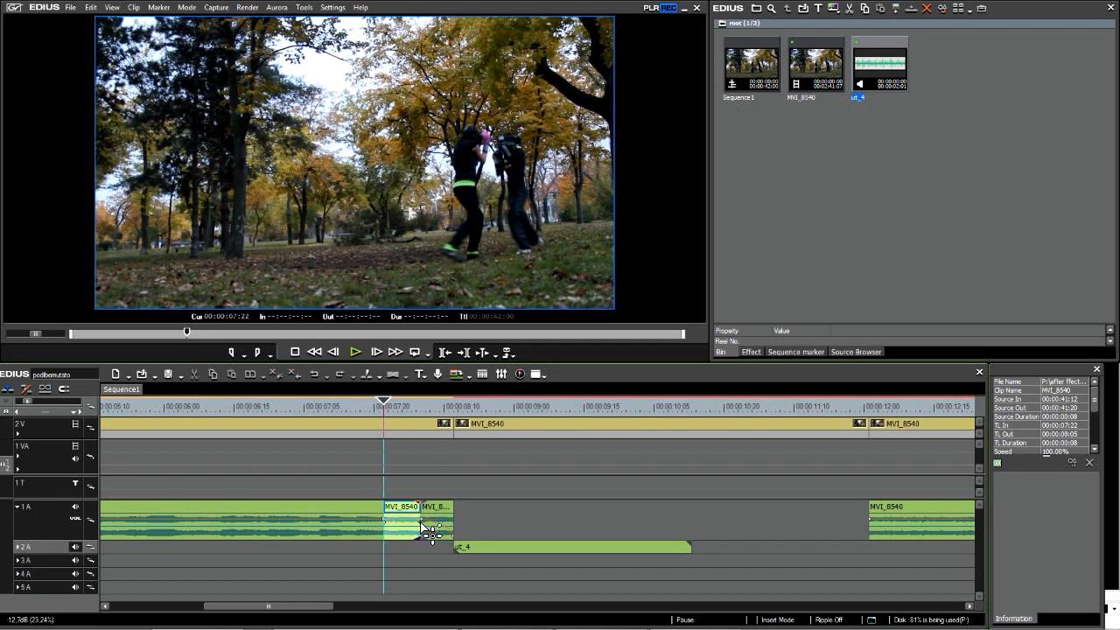
{"action": "left_click", "coordinate": [398, 407]}
{"action": "left_click", "coordinate": [383, 407]}
{"action": "key", "text": "space"}
{"action": "key", "text": "space"}
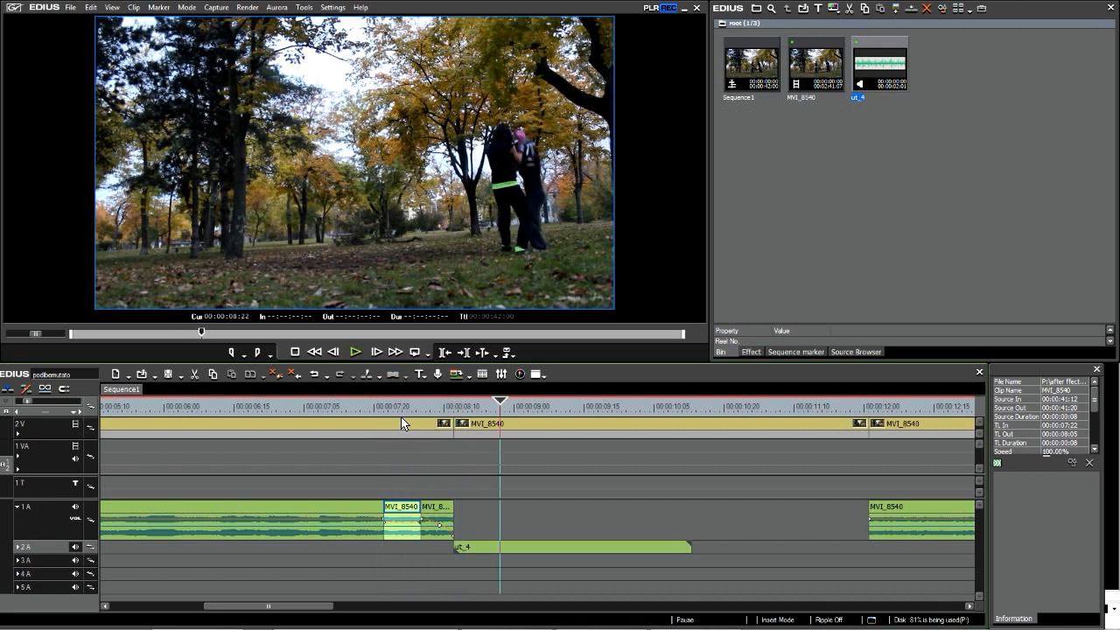
- Collapse audio track 1A and fit the whole sequence into the timeline
{"action": "left_click", "coordinate": [18, 507]}
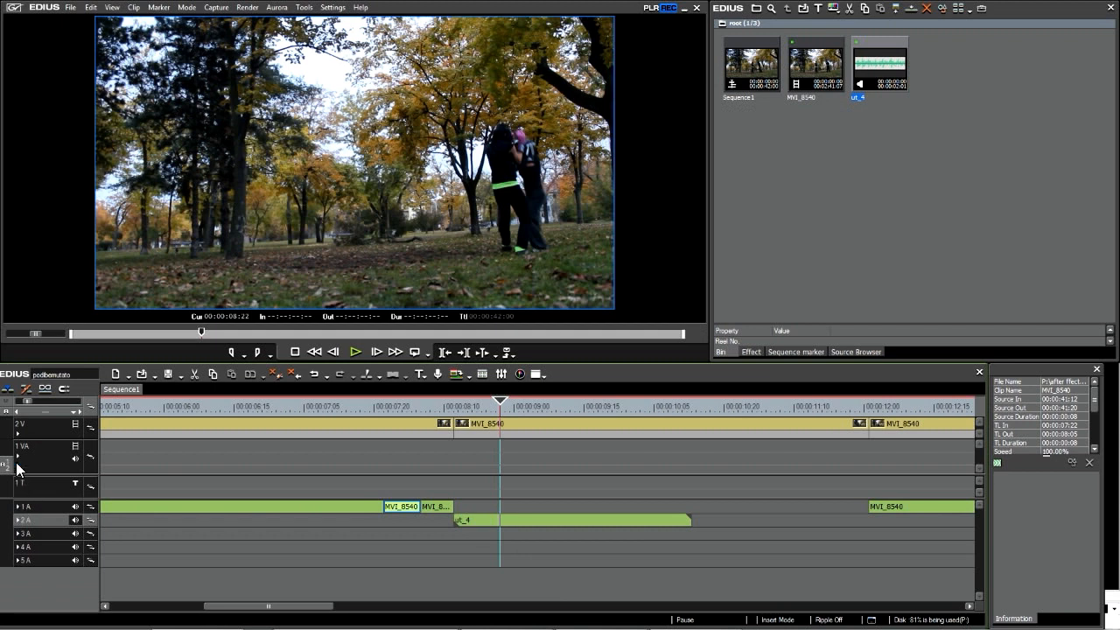
{"action": "left_click_drag", "start_coordinate": [28, 402], "coordinate": [80, 402]}
{"action": "mouse_move", "coordinate": [227, 617]}
{"action": "left_mouse_down"}
{"action": "mouse_move", "coordinate": [321, 615]}
{"action": "mouse_move", "coordinate": [213, 613]}
{"action": "left_mouse_up"}
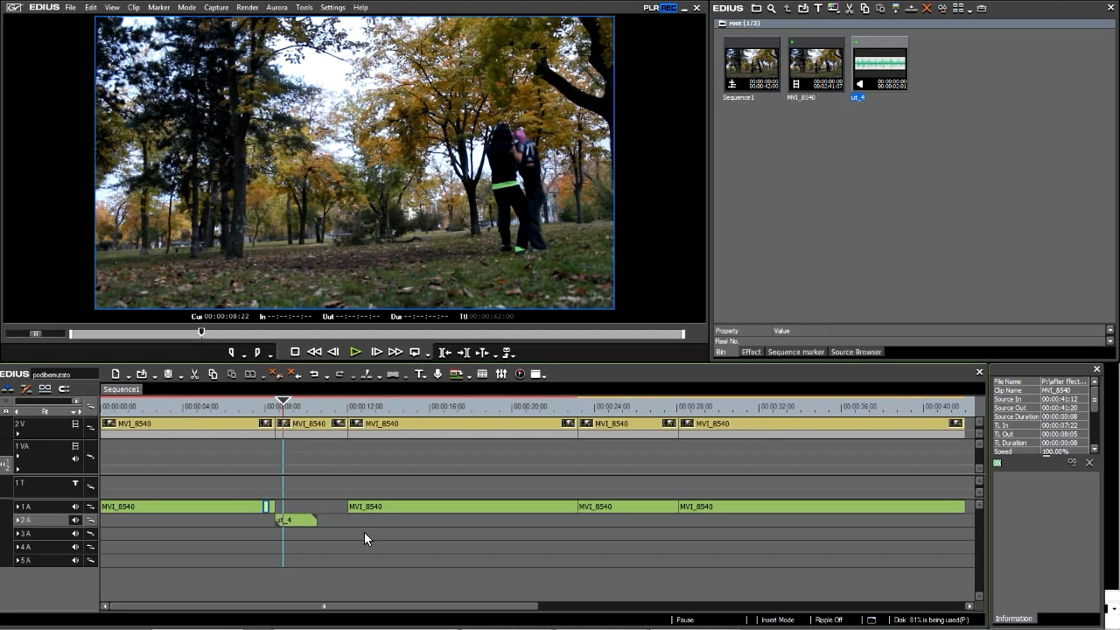
- Cut the third MVI_8540 piece on track 2V at 00:00:13:15
{"action": "left_click", "coordinate": [382, 402]}
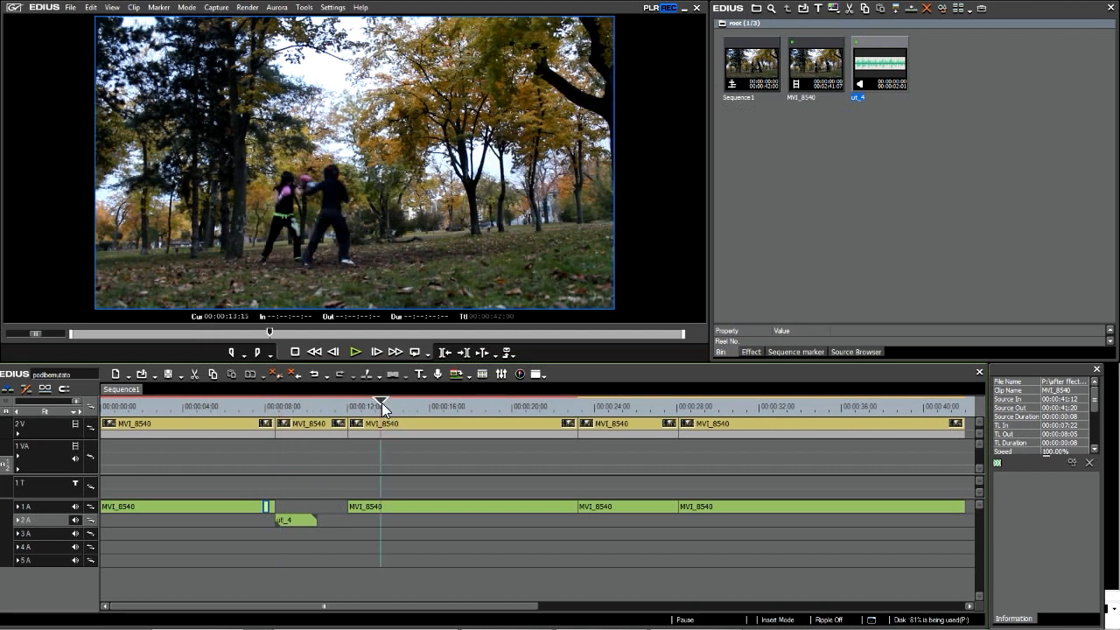
{"action": "left_click", "coordinate": [443, 425]}
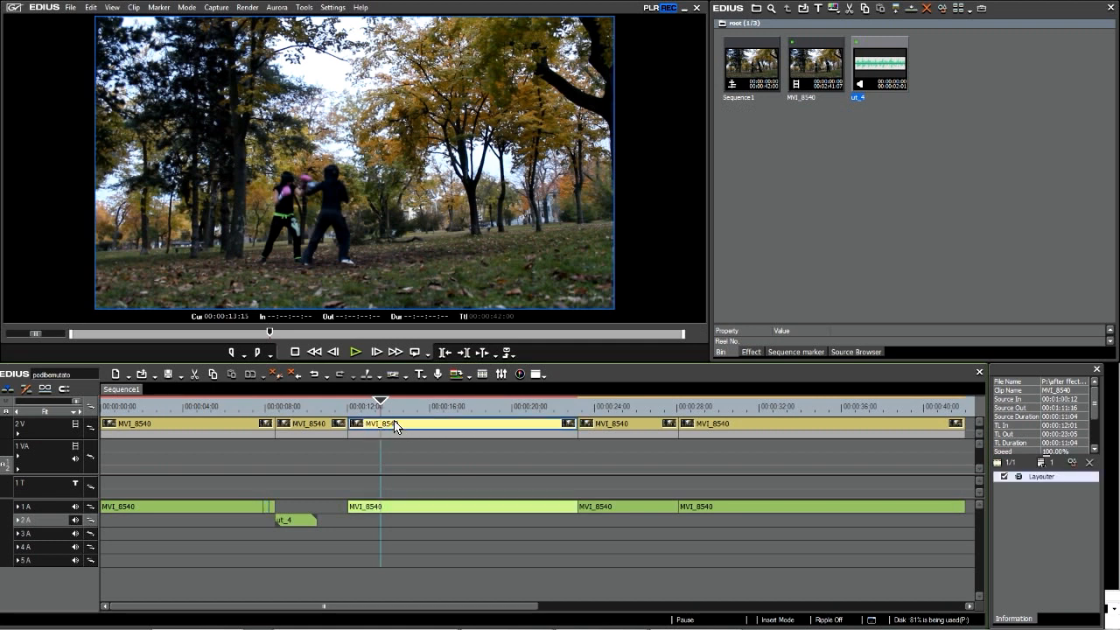
{"action": "key", "text": "c"}
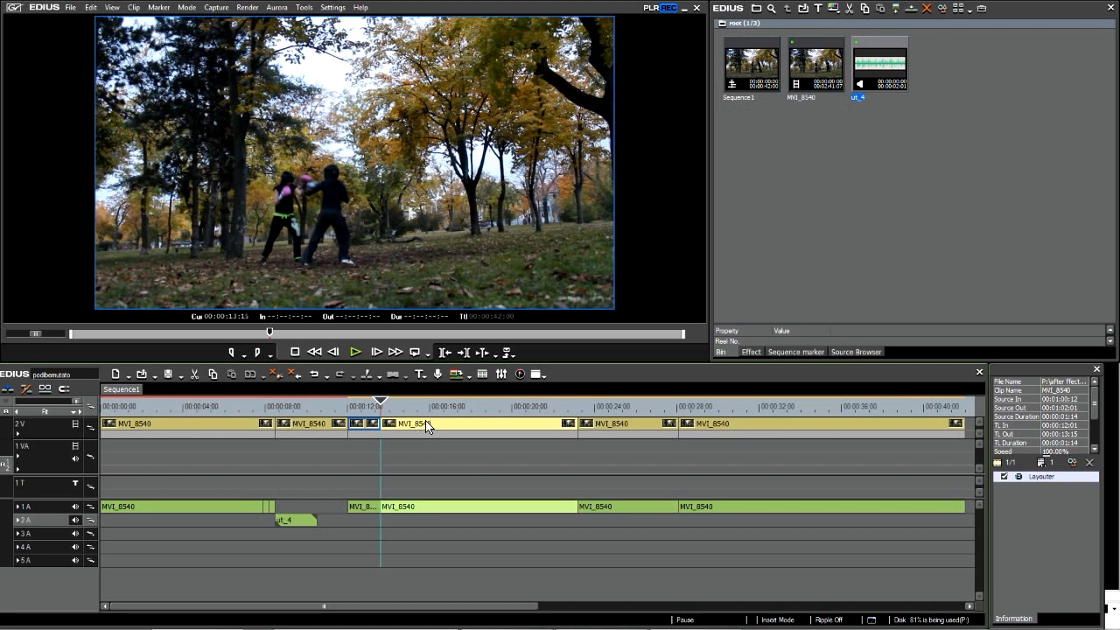
- Move the piece that follows the 00:00:13:15 cut into the empty area beyond the end of the sequence
{"action": "left_click_drag", "start_coordinate": [436, 605], "coordinate": [527, 606]}
{"action": "left_click_drag", "start_coordinate": [272, 428], "coordinate": [906, 440]}
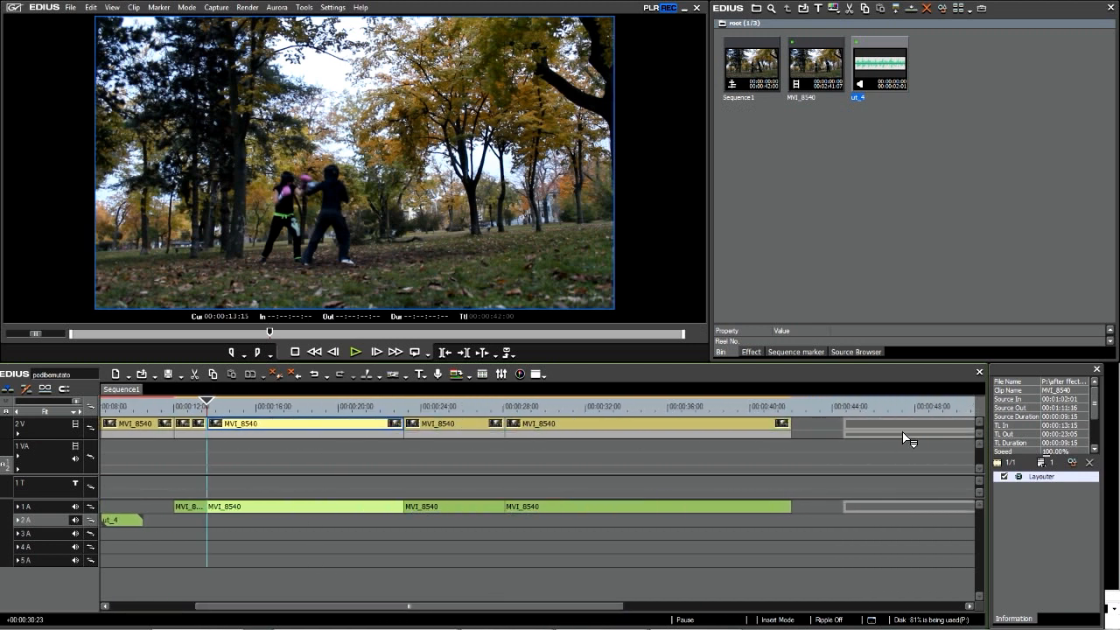
{"action": "mouse_move", "coordinate": [757, 433]}
{"action": "left_mouse_down"}
{"action": "mouse_move", "coordinate": [345, 431]}
{"action": "mouse_move", "coordinate": [481, 438]}
{"action": "mouse_move", "coordinate": [357, 440]}
{"action": "mouse_move", "coordinate": [414, 443]}
{"action": "mouse_move", "coordinate": [771, 440]}
{"action": "mouse_move", "coordinate": [758, 440]}
{"action": "left_mouse_up"}
- Move the long last piece to start at the 00:00:13:15 cut, with the short piece directly behind it at 00:00:27:13
{"action": "left_click_drag", "start_coordinate": [569, 432], "coordinate": [457, 428]}
{"action": "left_click_drag", "start_coordinate": [671, 429], "coordinate": [284, 426]}
{"action": "left_click", "coordinate": [535, 427]}
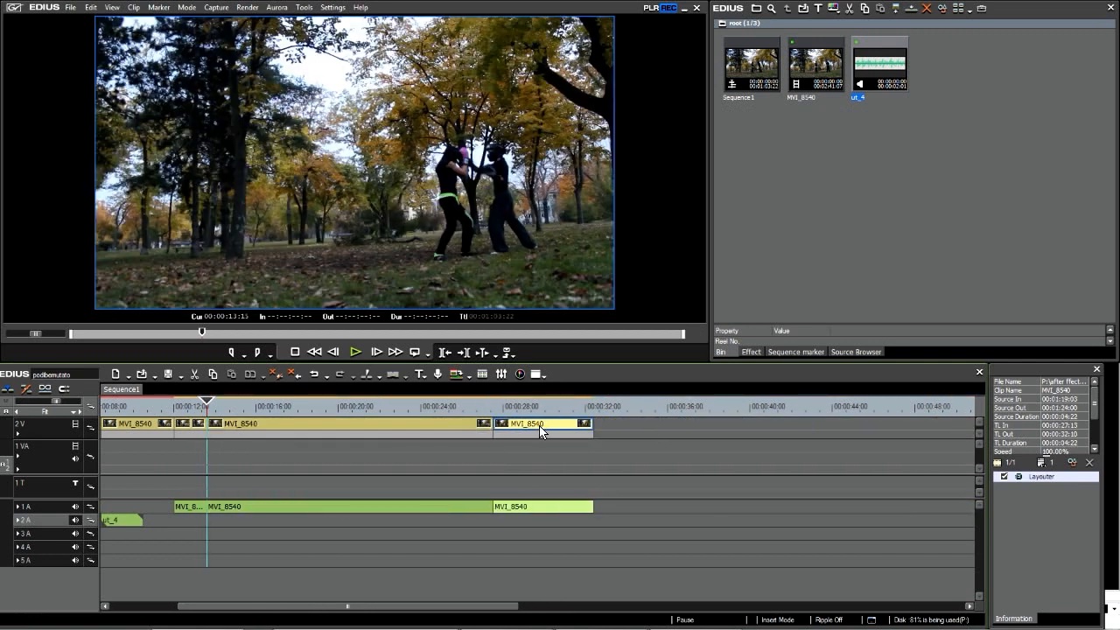
- Move the set-aside piece back against the end of the short piece, starting at 00:00:32:10
{"action": "left_click_drag", "start_coordinate": [465, 605], "coordinate": [603, 607]}
{"action": "left_click_drag", "start_coordinate": [727, 426], "coordinate": [288, 432]}
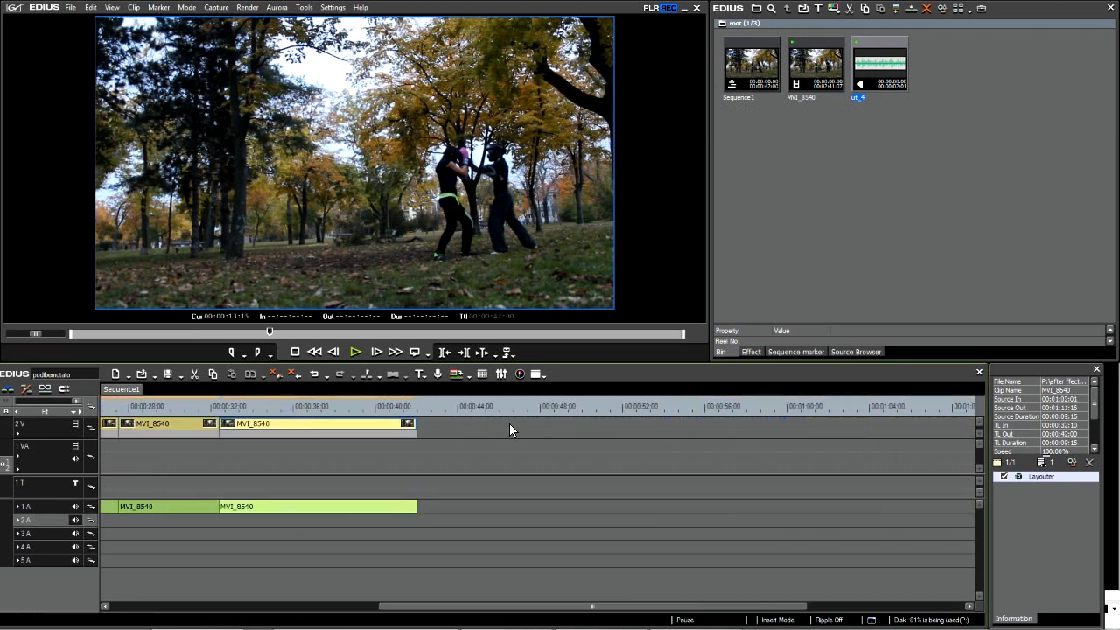
{"action": "left_click_drag", "start_coordinate": [538, 605], "coordinate": [293, 615]}
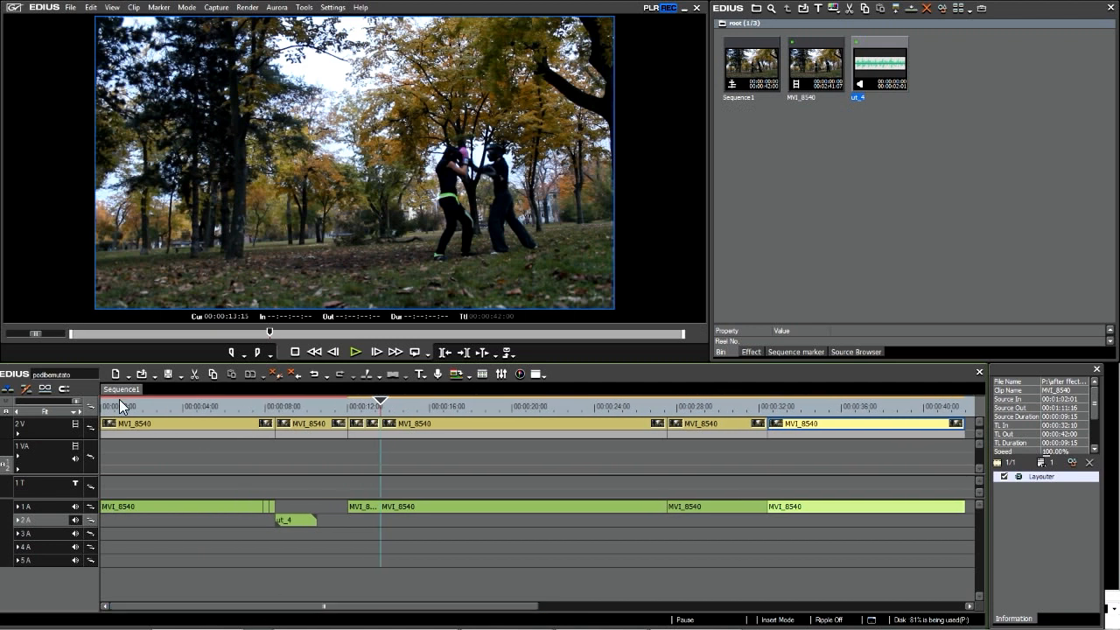
- Scrub the rearranged sequence to 00:00:17:06 and make the preview monitor slightly taller than before
{"action": "left_click_drag", "start_coordinate": [116, 404], "coordinate": [466, 390]}
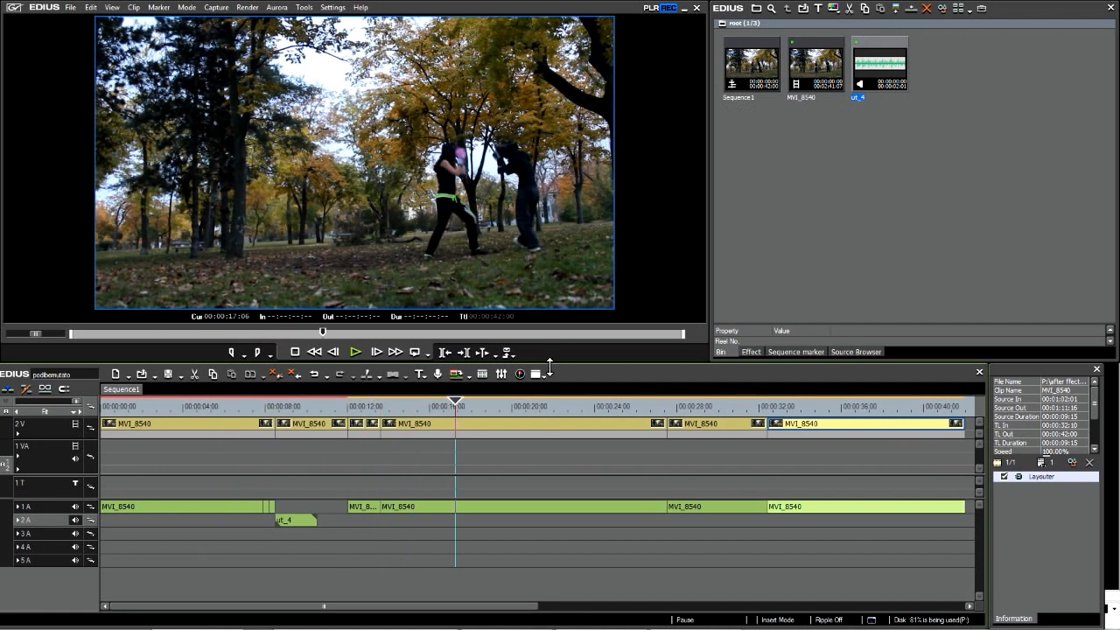
{"action": "left_click_drag", "start_coordinate": [567, 364], "coordinate": [558, 442]}
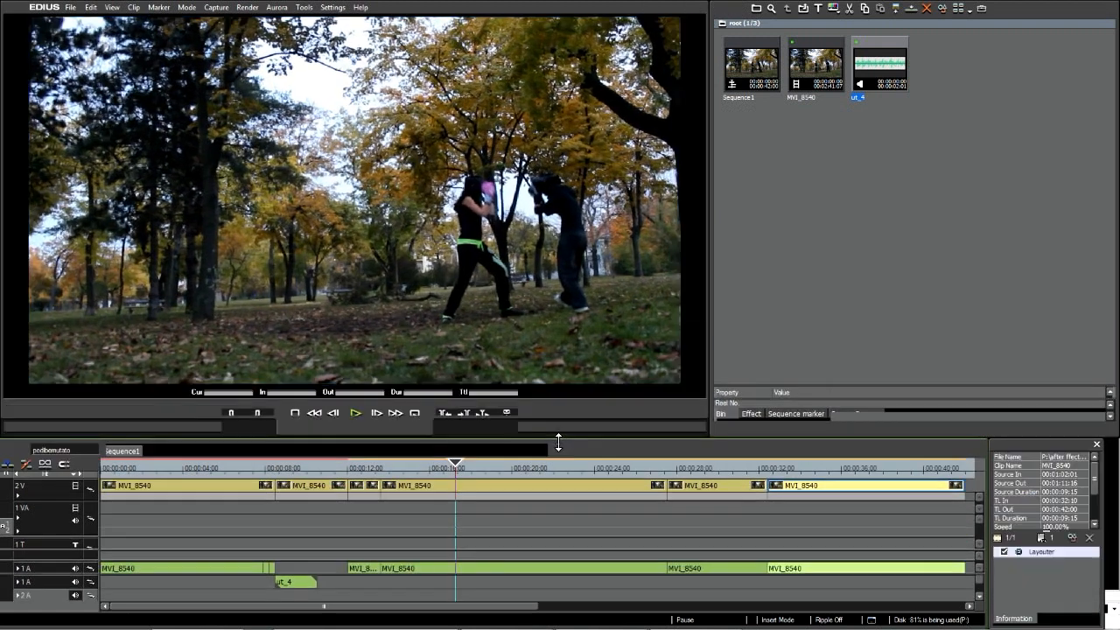
{"action": "left_click_drag", "start_coordinate": [558, 444], "coordinate": [553, 380]}
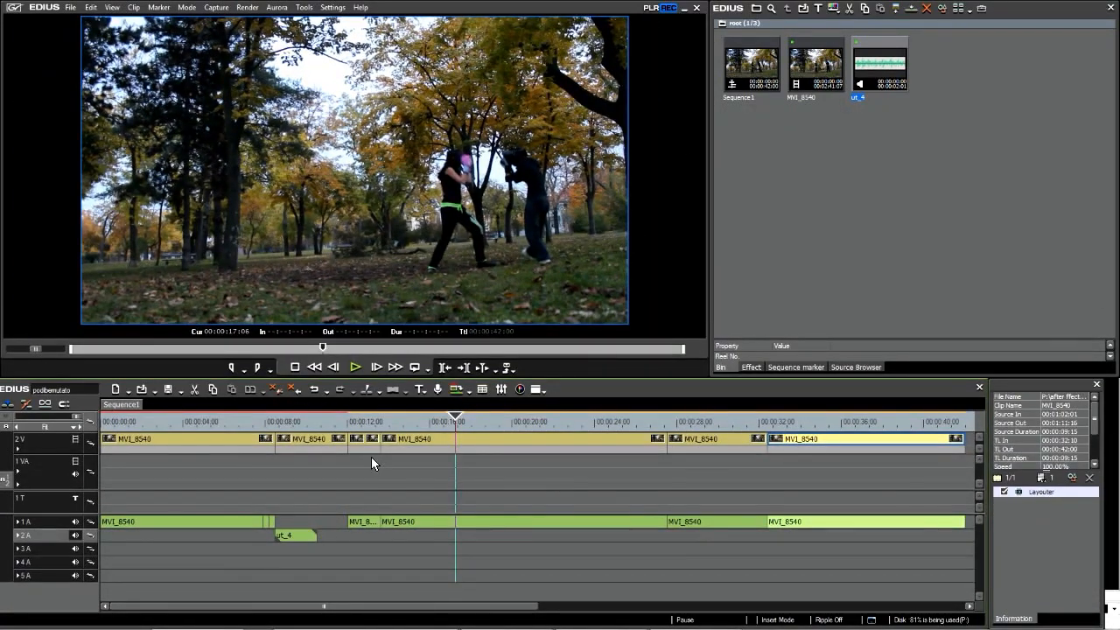
{"action": "left_click", "coordinate": [435, 441]}
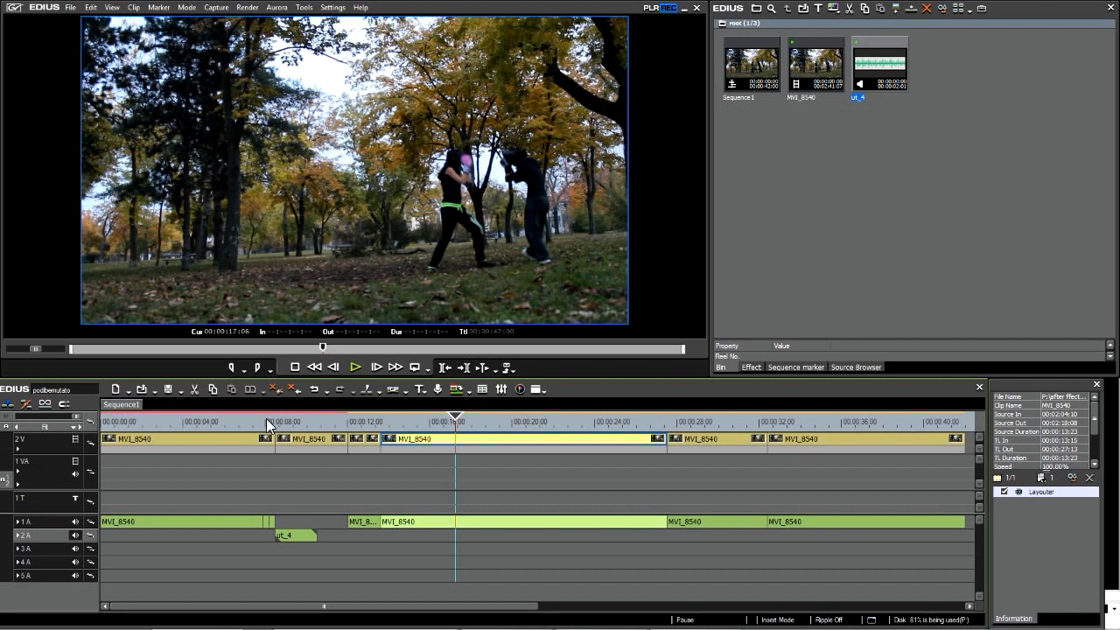
{"action": "left_click_drag", "start_coordinate": [330, 606], "coordinate": [267, 617]}
{"action": "left_click_drag", "start_coordinate": [405, 603], "coordinate": [379, 619]}
{"action": "left_click", "coordinate": [515, 390]}
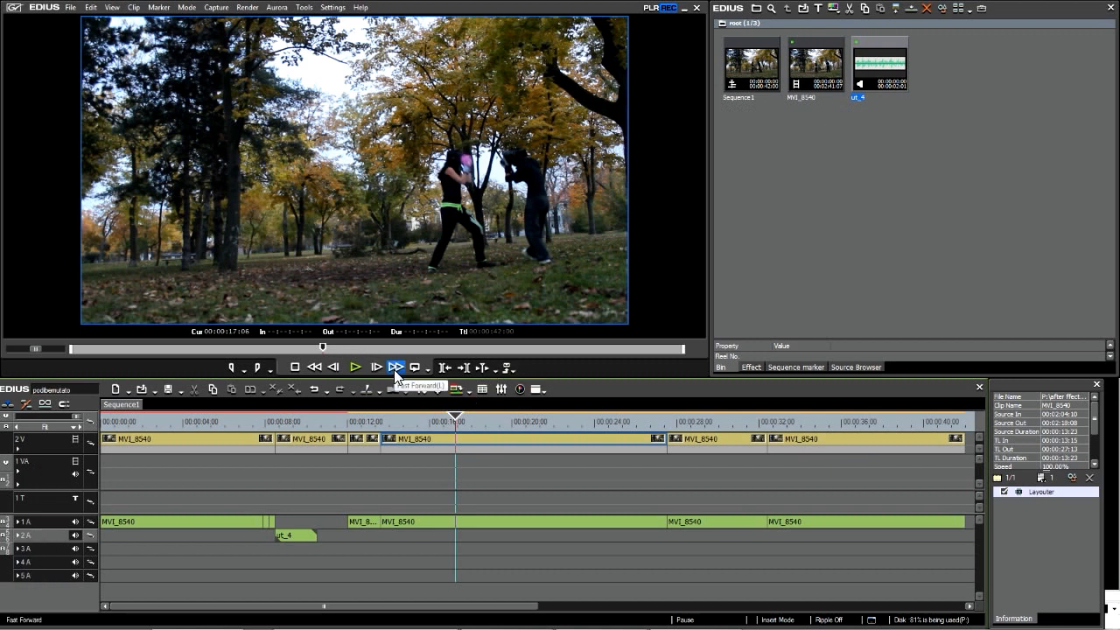
- Open the Print to File export settings and choose the Canopus HQ format under AVI
{"action": "left_click", "coordinate": [507, 368]}
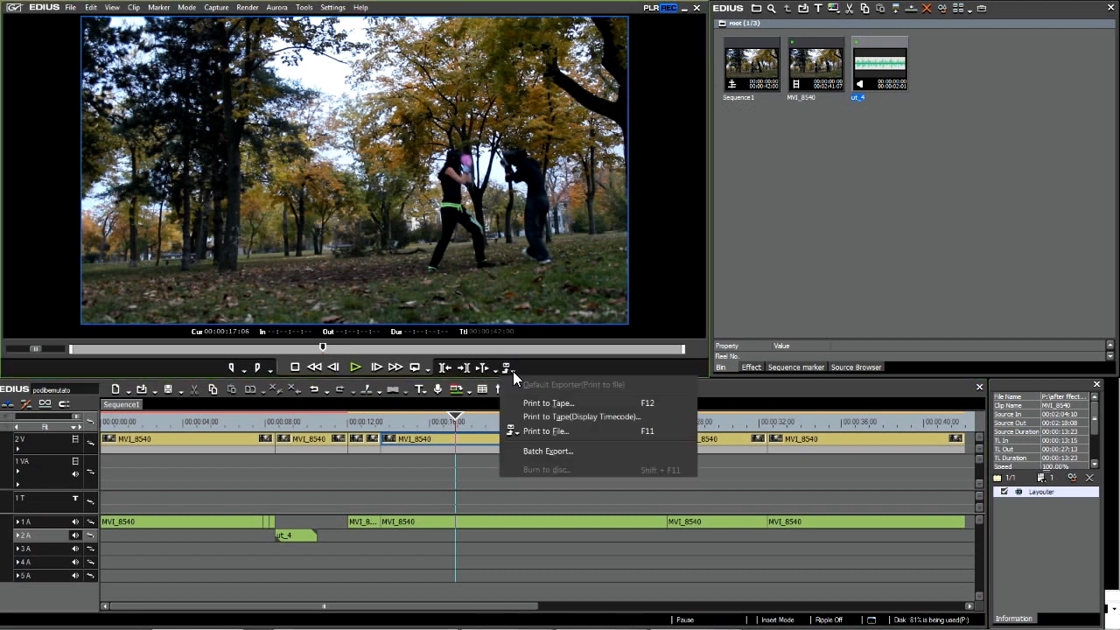
{"action": "left_click", "coordinate": [535, 432]}
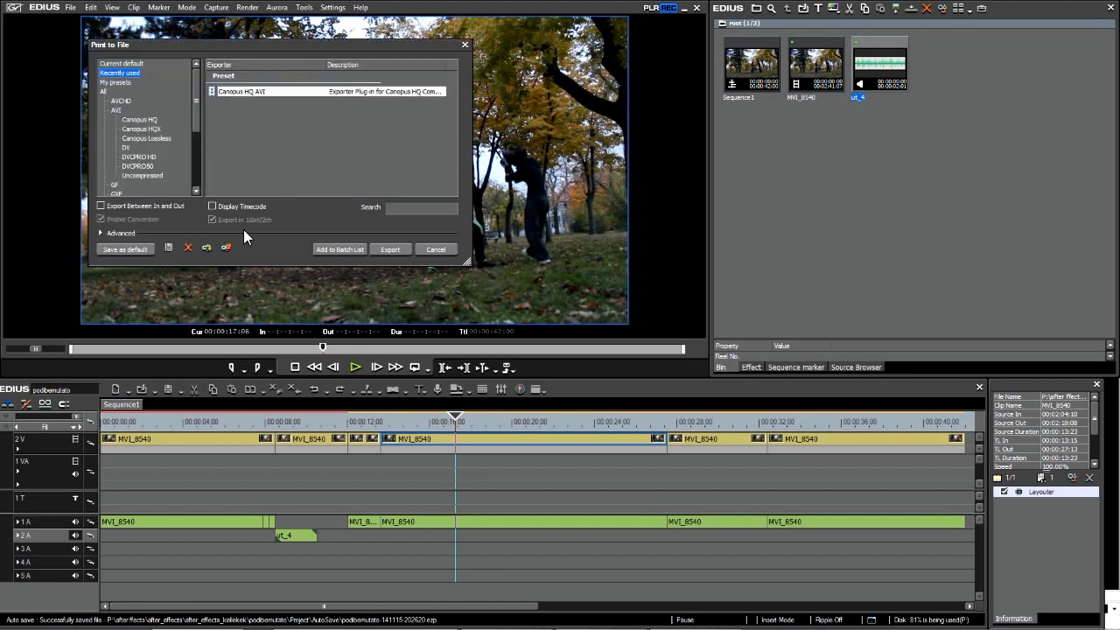
{"action": "left_click_drag", "start_coordinate": [133, 46], "coordinate": [172, 99]}
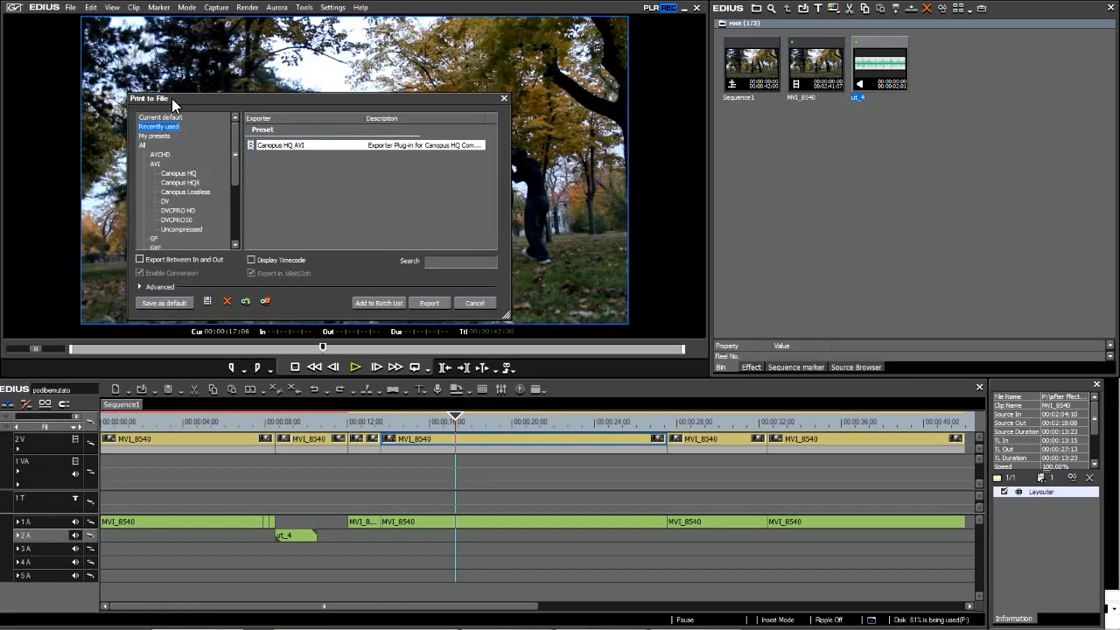
{"action": "mouse_move", "coordinate": [231, 158]}
{"action": "left_mouse_down"}
{"action": "mouse_move", "coordinate": [231, 203]}
{"action": "mouse_move", "coordinate": [230, 156]}
{"action": "left_mouse_up"}
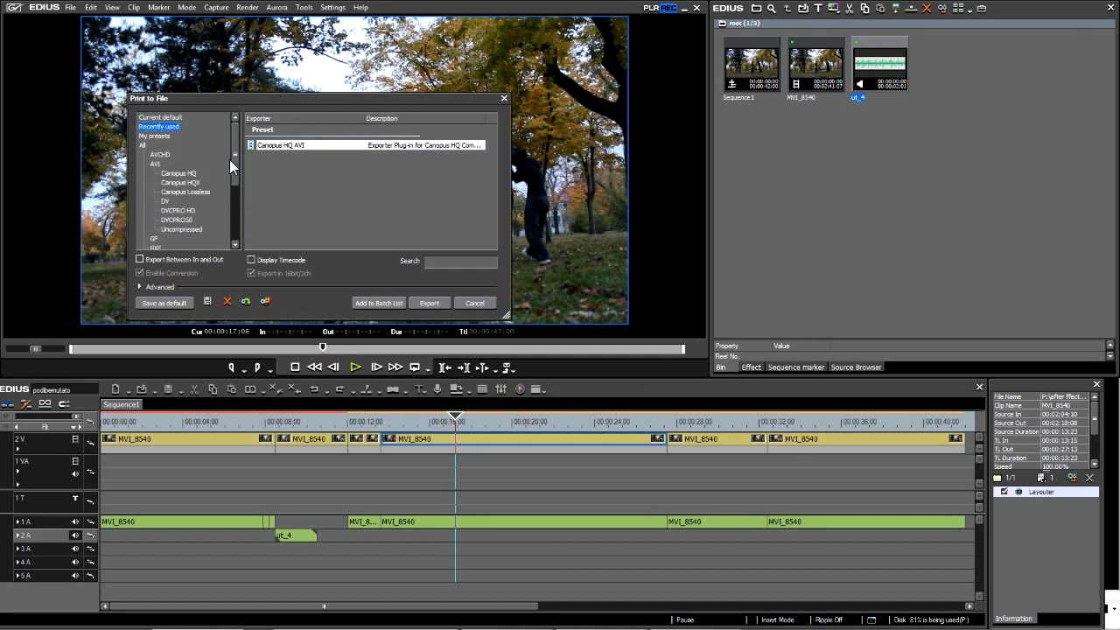
{"action": "left_click", "coordinate": [171, 175]}
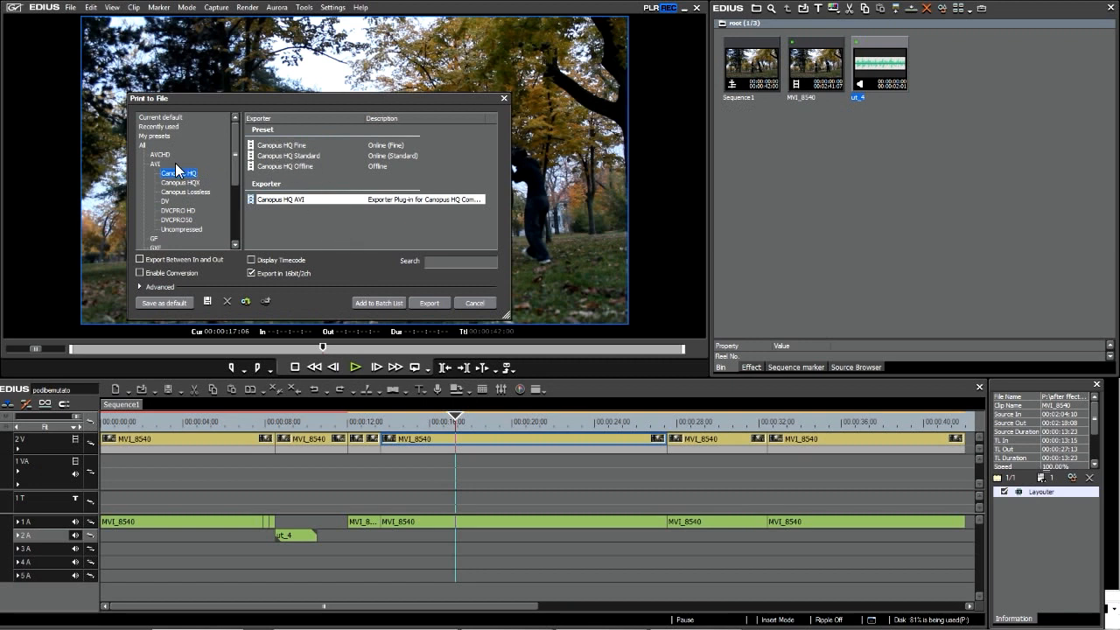
- Look through the available export formats and choose the QuickTime exporter
{"action": "mouse_move", "coordinate": [238, 165]}
{"action": "left_mouse_down"}
{"action": "mouse_move", "coordinate": [232, 219]}
{"action": "mouse_move", "coordinate": [232, 184]}
{"action": "left_mouse_up"}
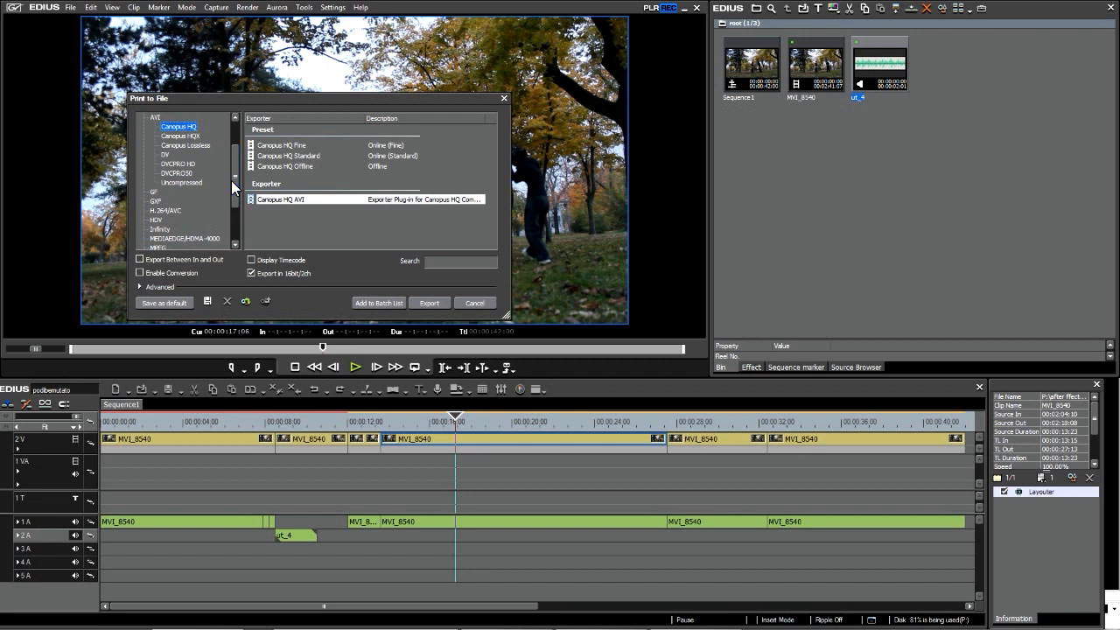
{"action": "left_click_drag", "start_coordinate": [231, 181], "coordinate": [176, 181]}
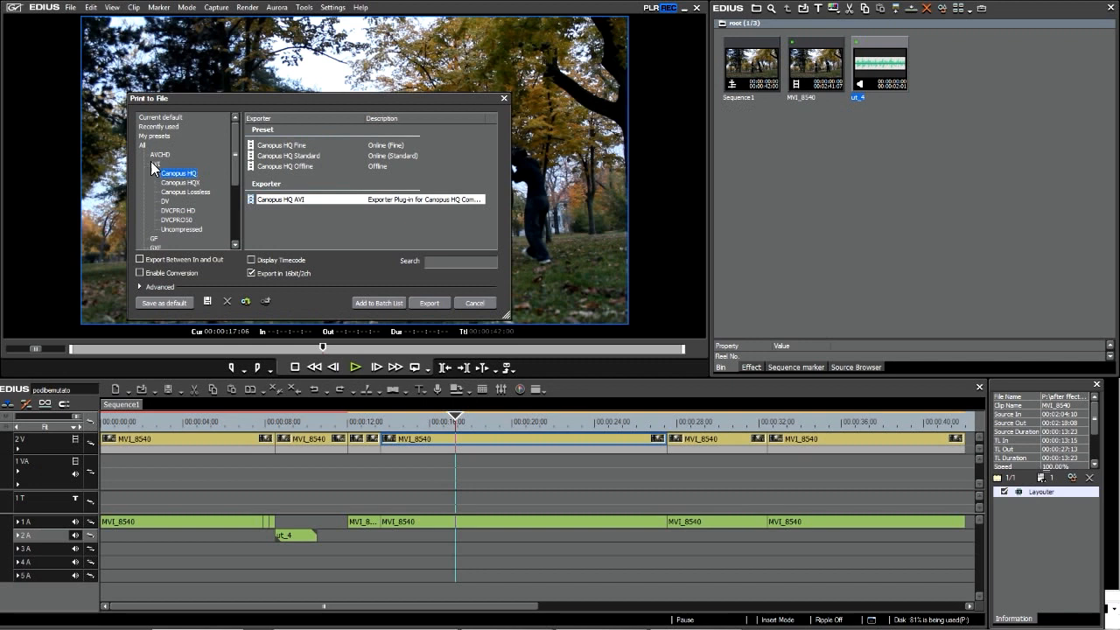
{"action": "left_click_drag", "start_coordinate": [235, 152], "coordinate": [234, 215]}
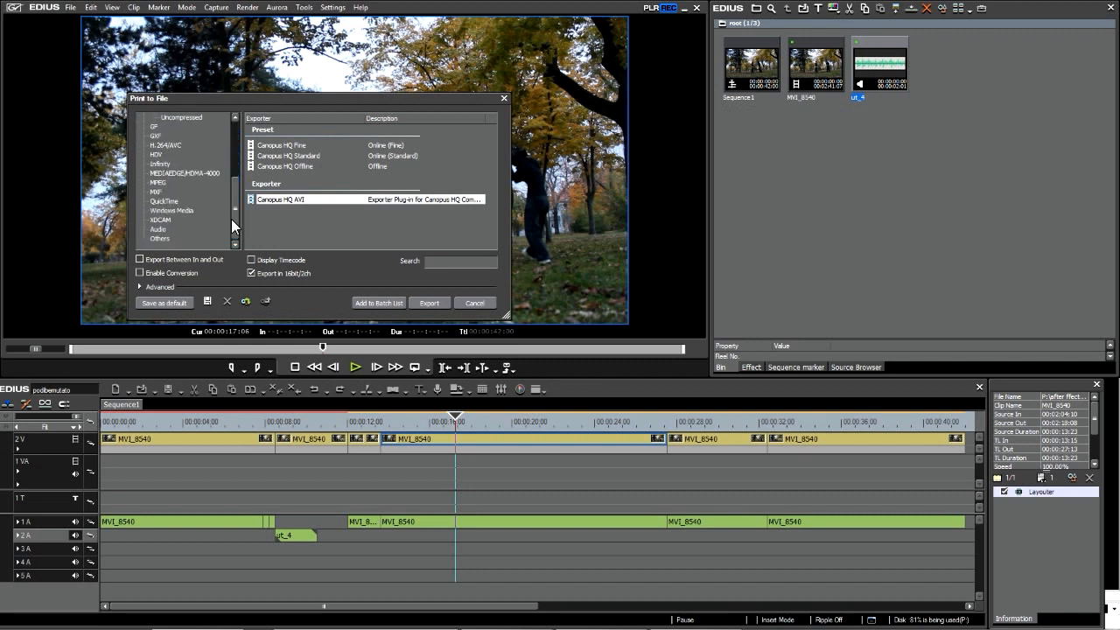
{"action": "left_click_drag", "start_coordinate": [230, 219], "coordinate": [238, 154]}
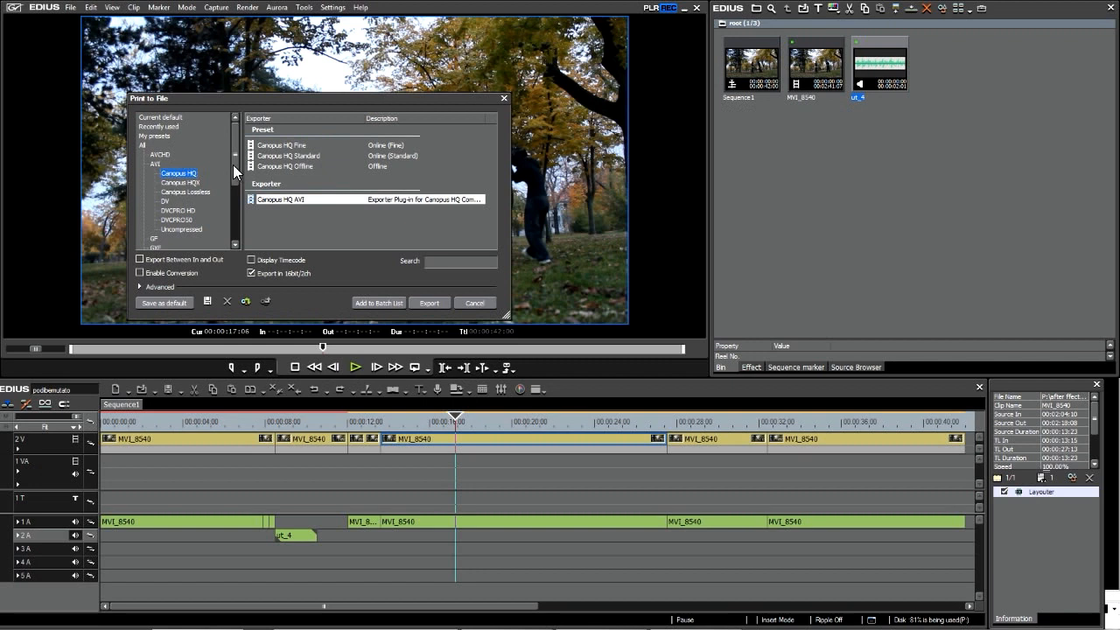
{"action": "scroll", "coordinate": [233, 164], "scroll_direction": "down", "scroll_amount": 2}
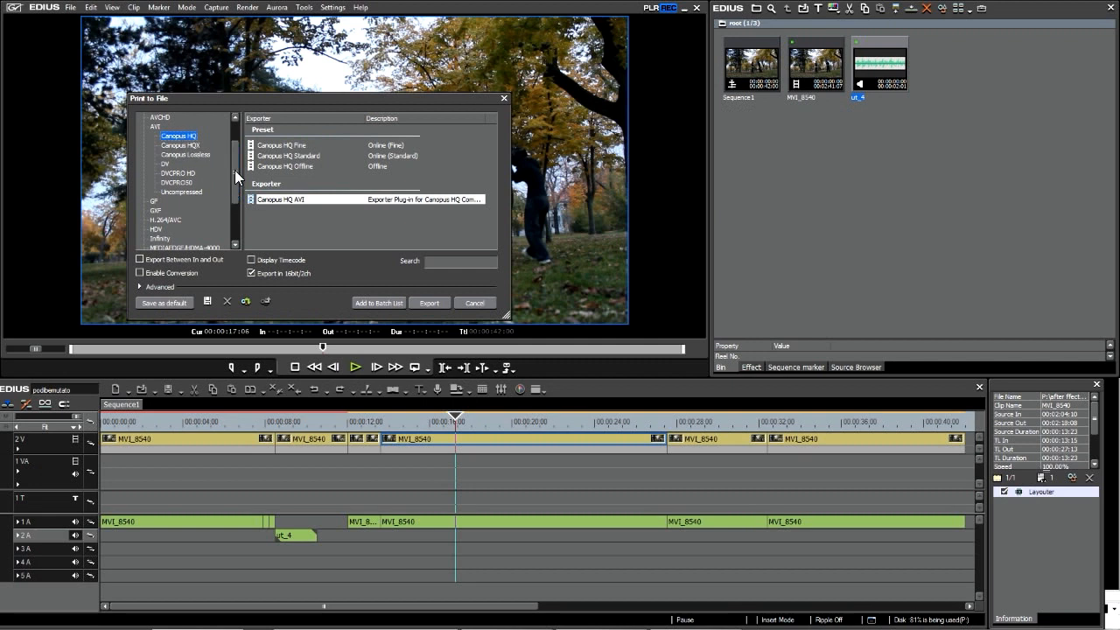
{"action": "left_click_drag", "start_coordinate": [234, 161], "coordinate": [237, 196]}
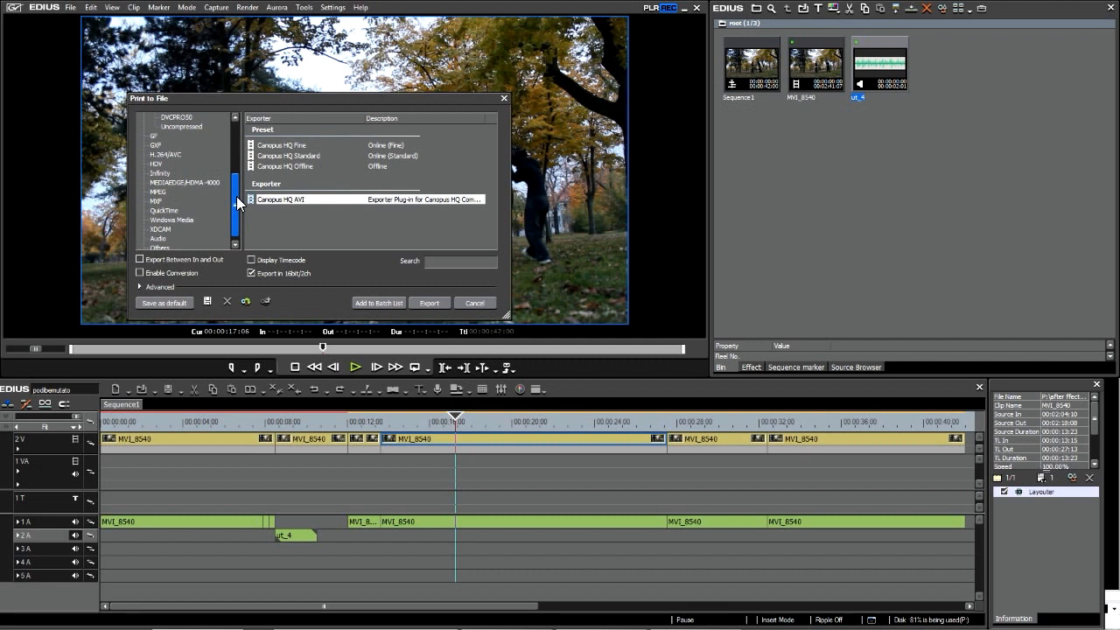
{"action": "left_click", "coordinate": [160, 210]}
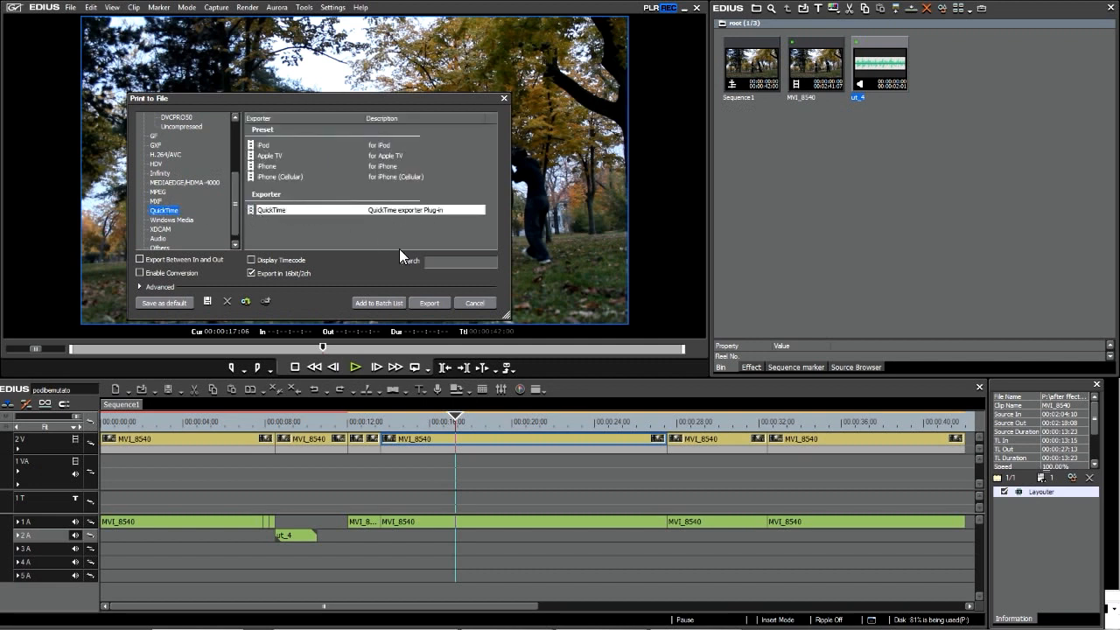
- Start the QuickTime export up to the file name prompt and cancel it without saving
{"action": "left_click", "coordinate": [427, 304]}
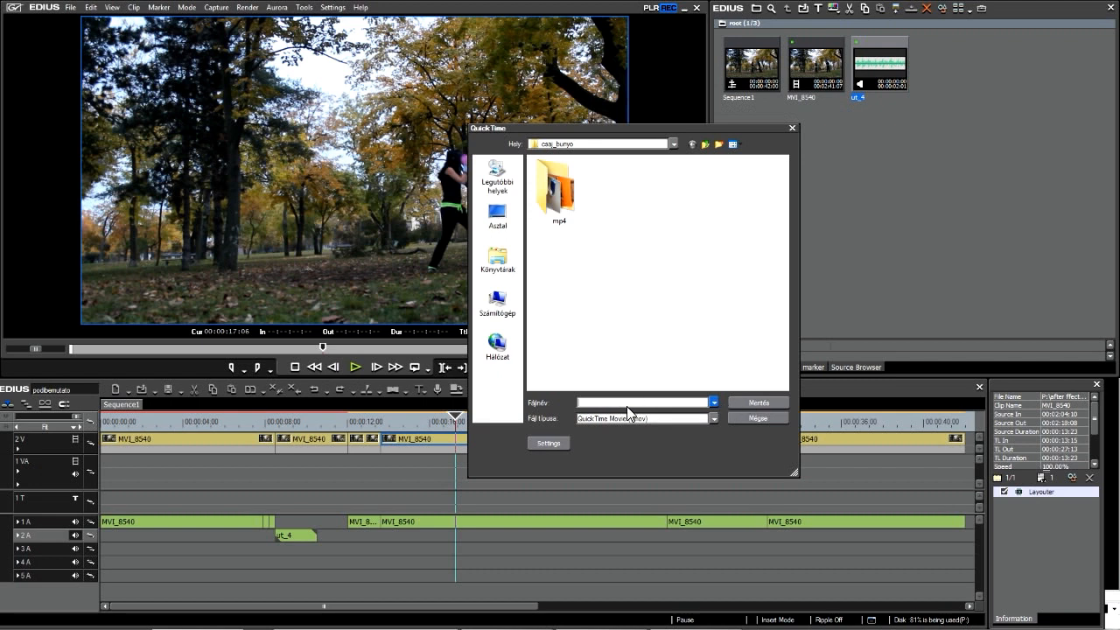
{"action": "left_click", "coordinate": [749, 417]}
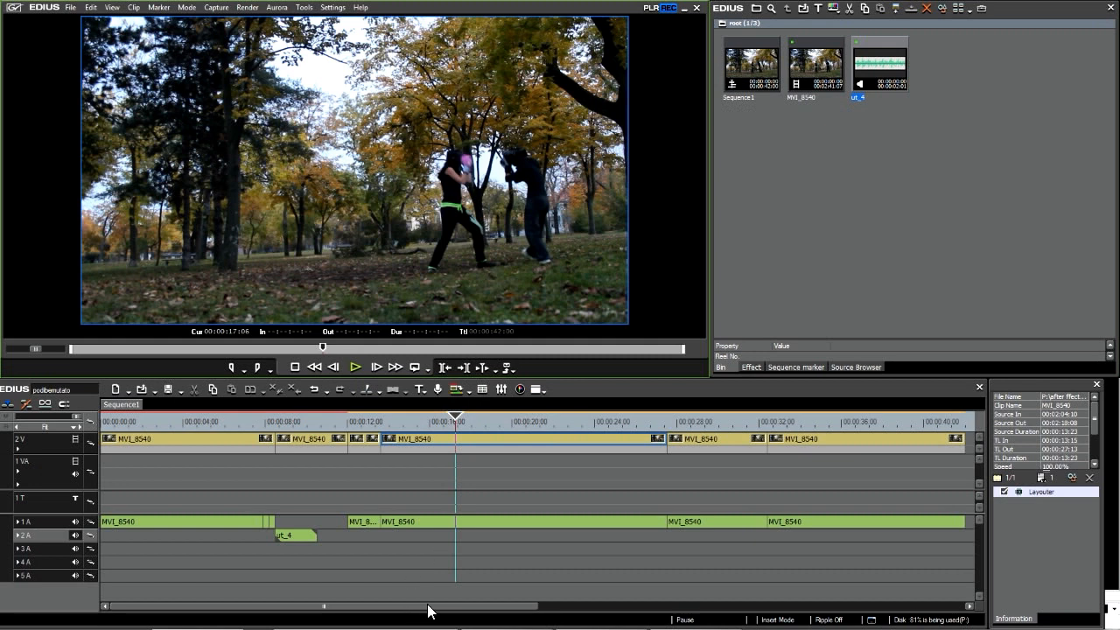
{"action": "left_click_drag", "start_coordinate": [414, 607], "coordinate": [500, 609]}
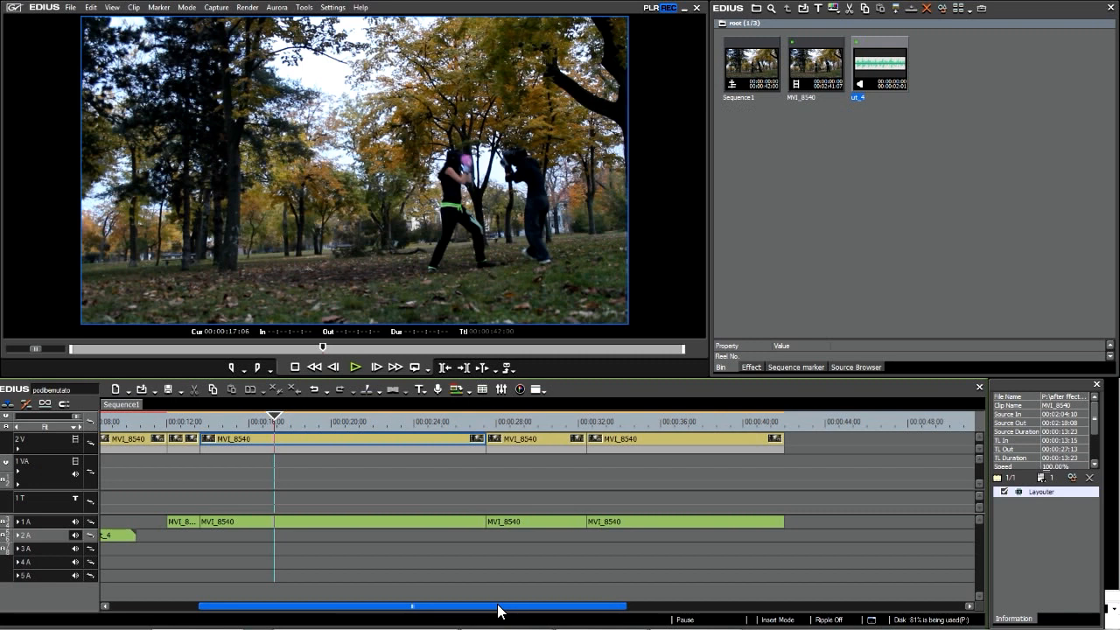